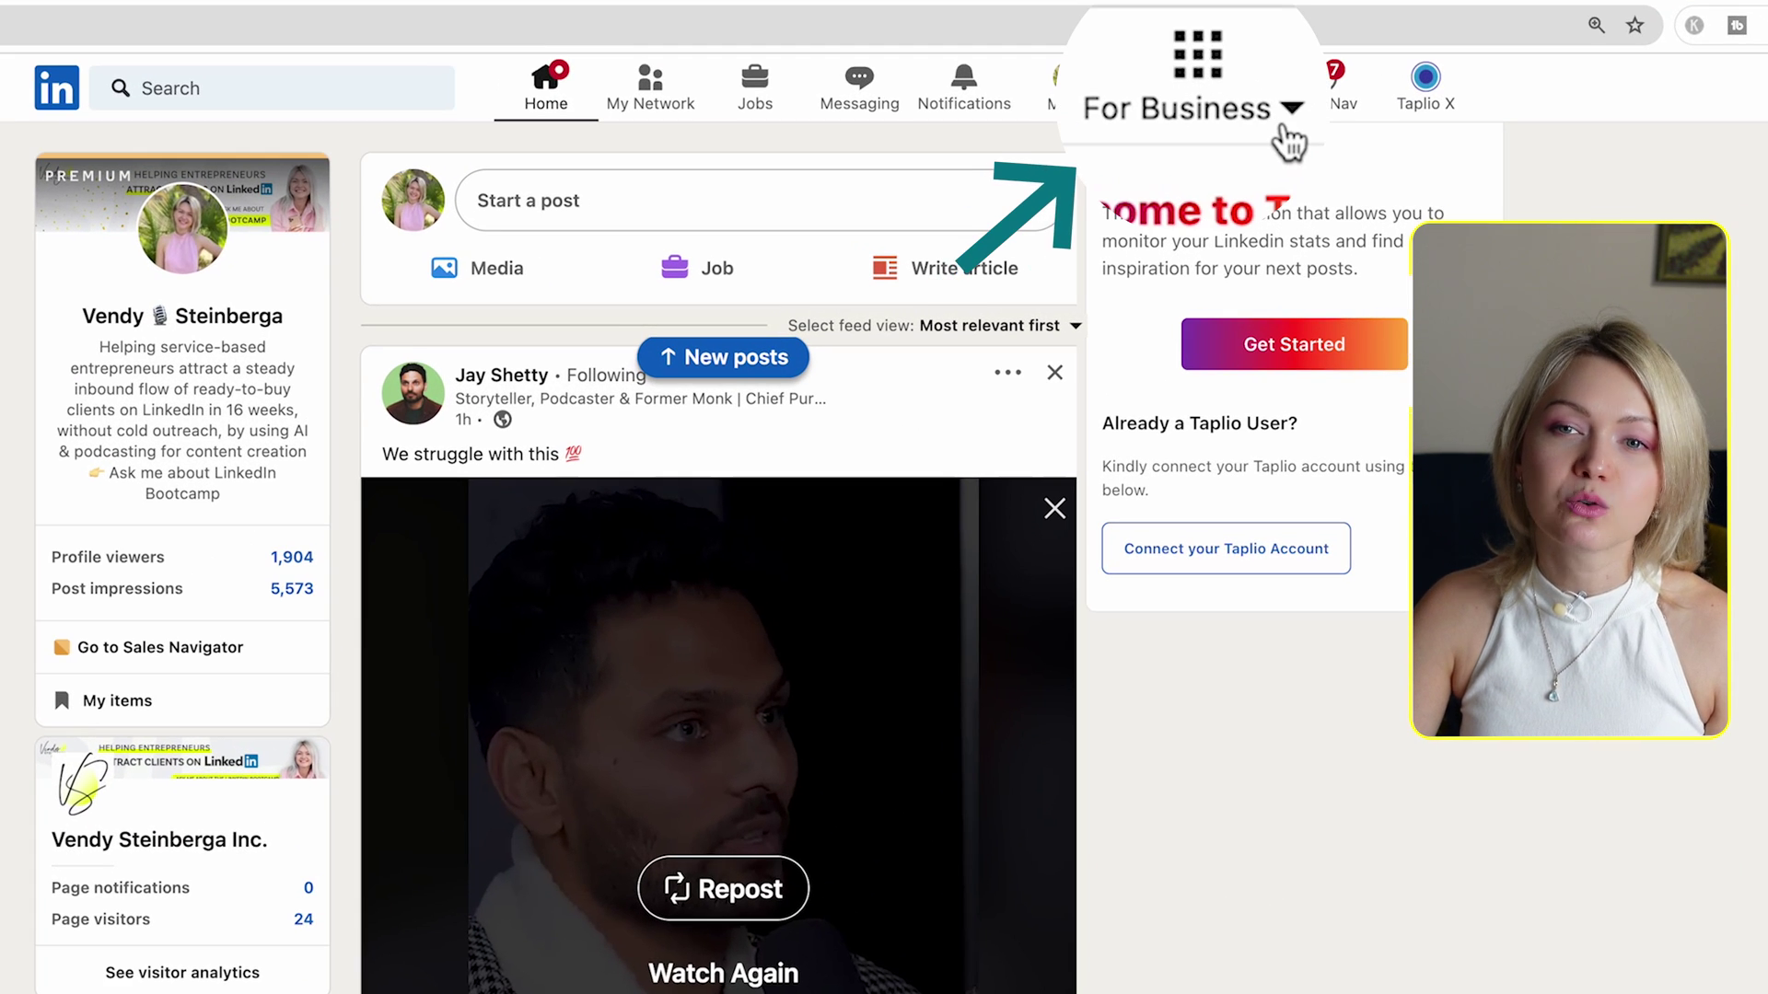
- Open LinkedIn's For Business panel, which lists the Create a Company Page option
left_click(1088, 194)
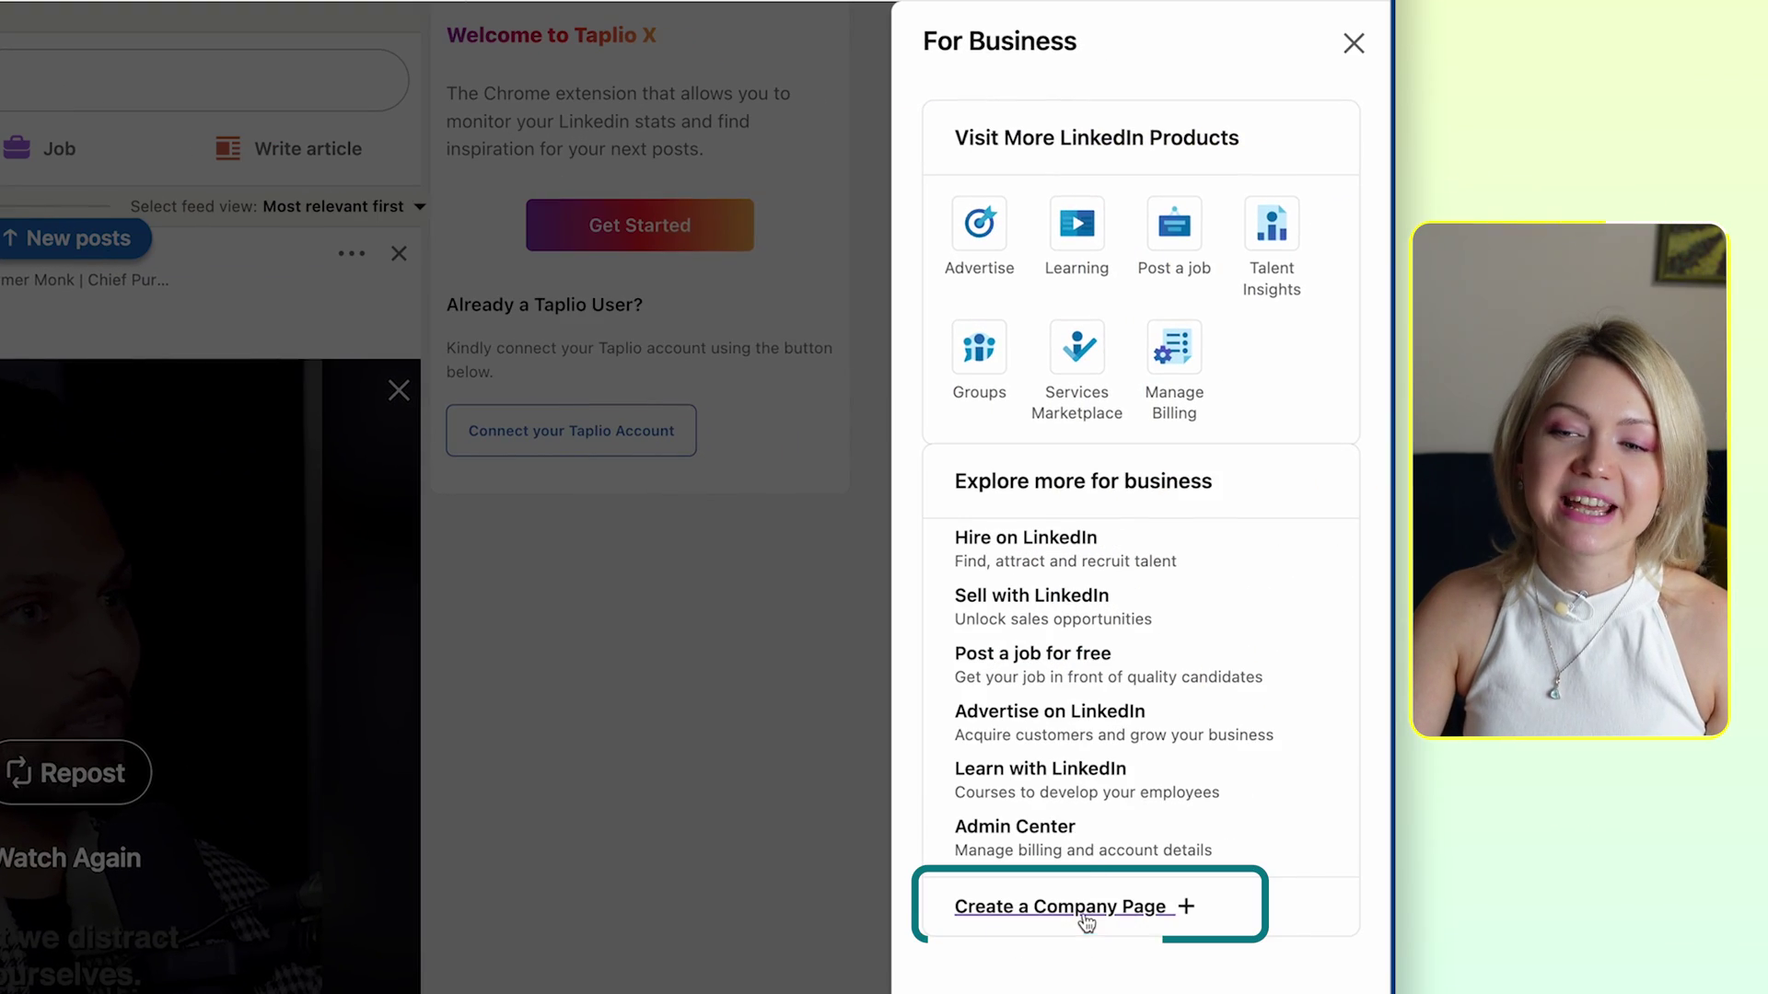
- Start a Company page named VENDY with the public URL vendy2
left_click(1087, 908)
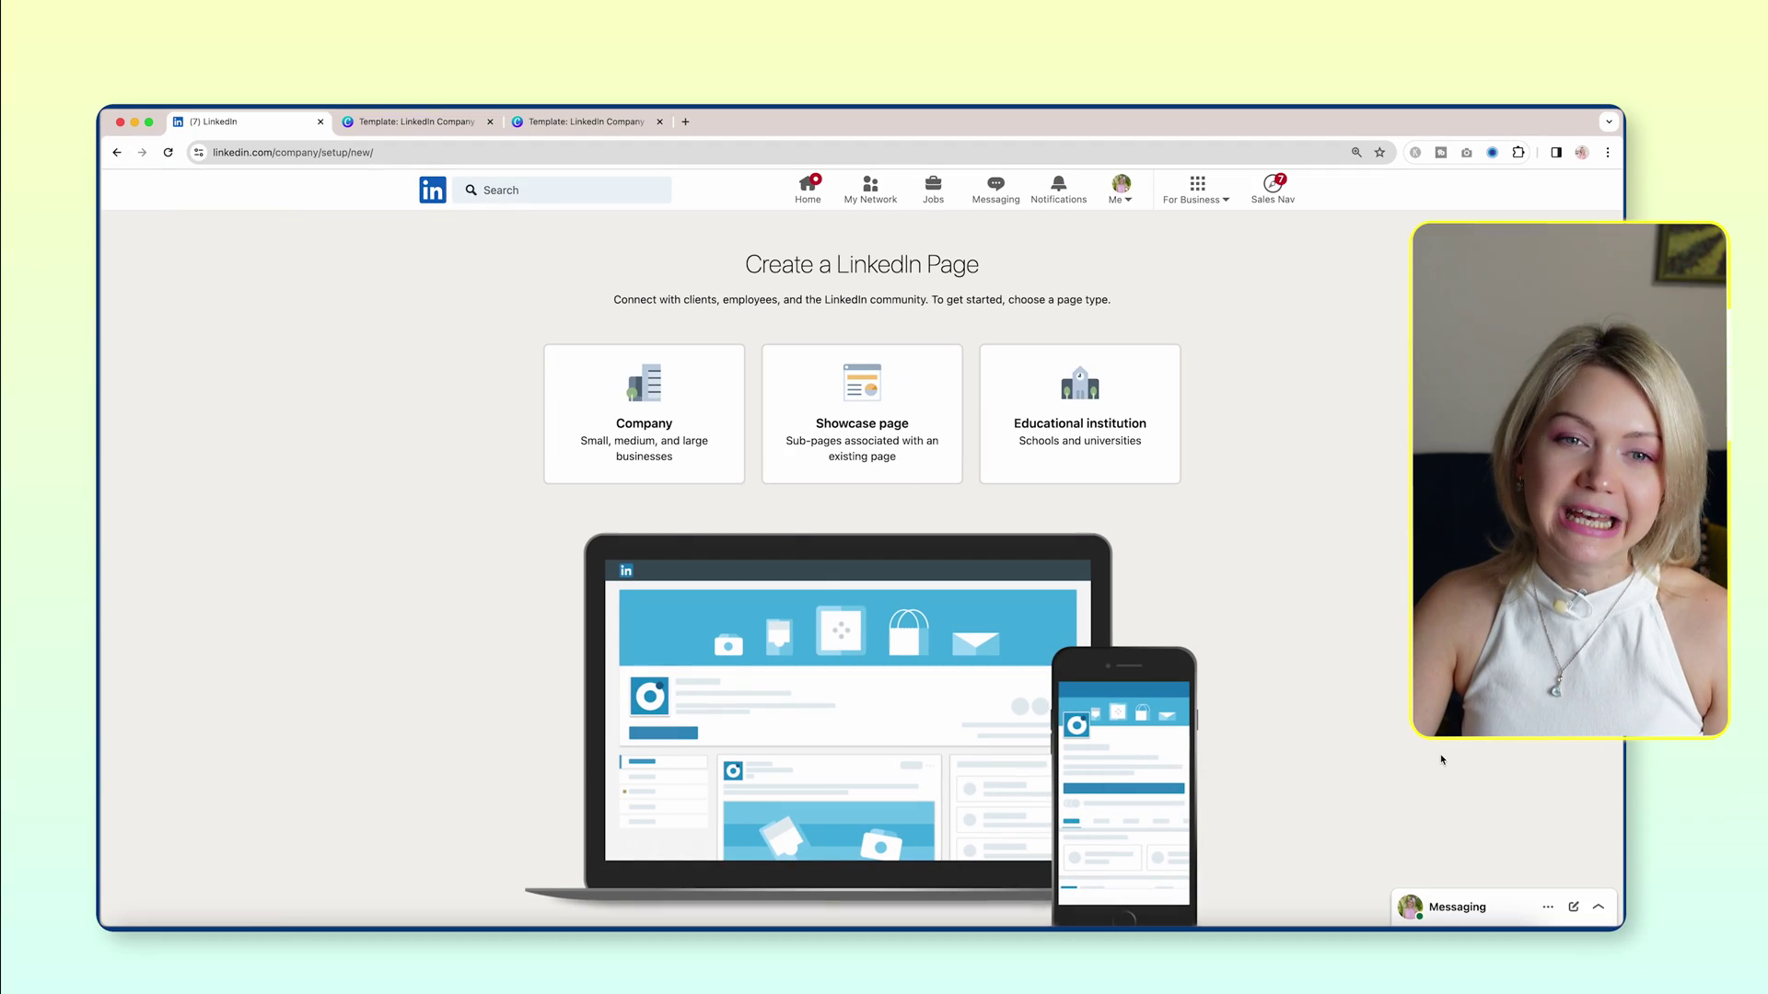
left_click(680, 457)
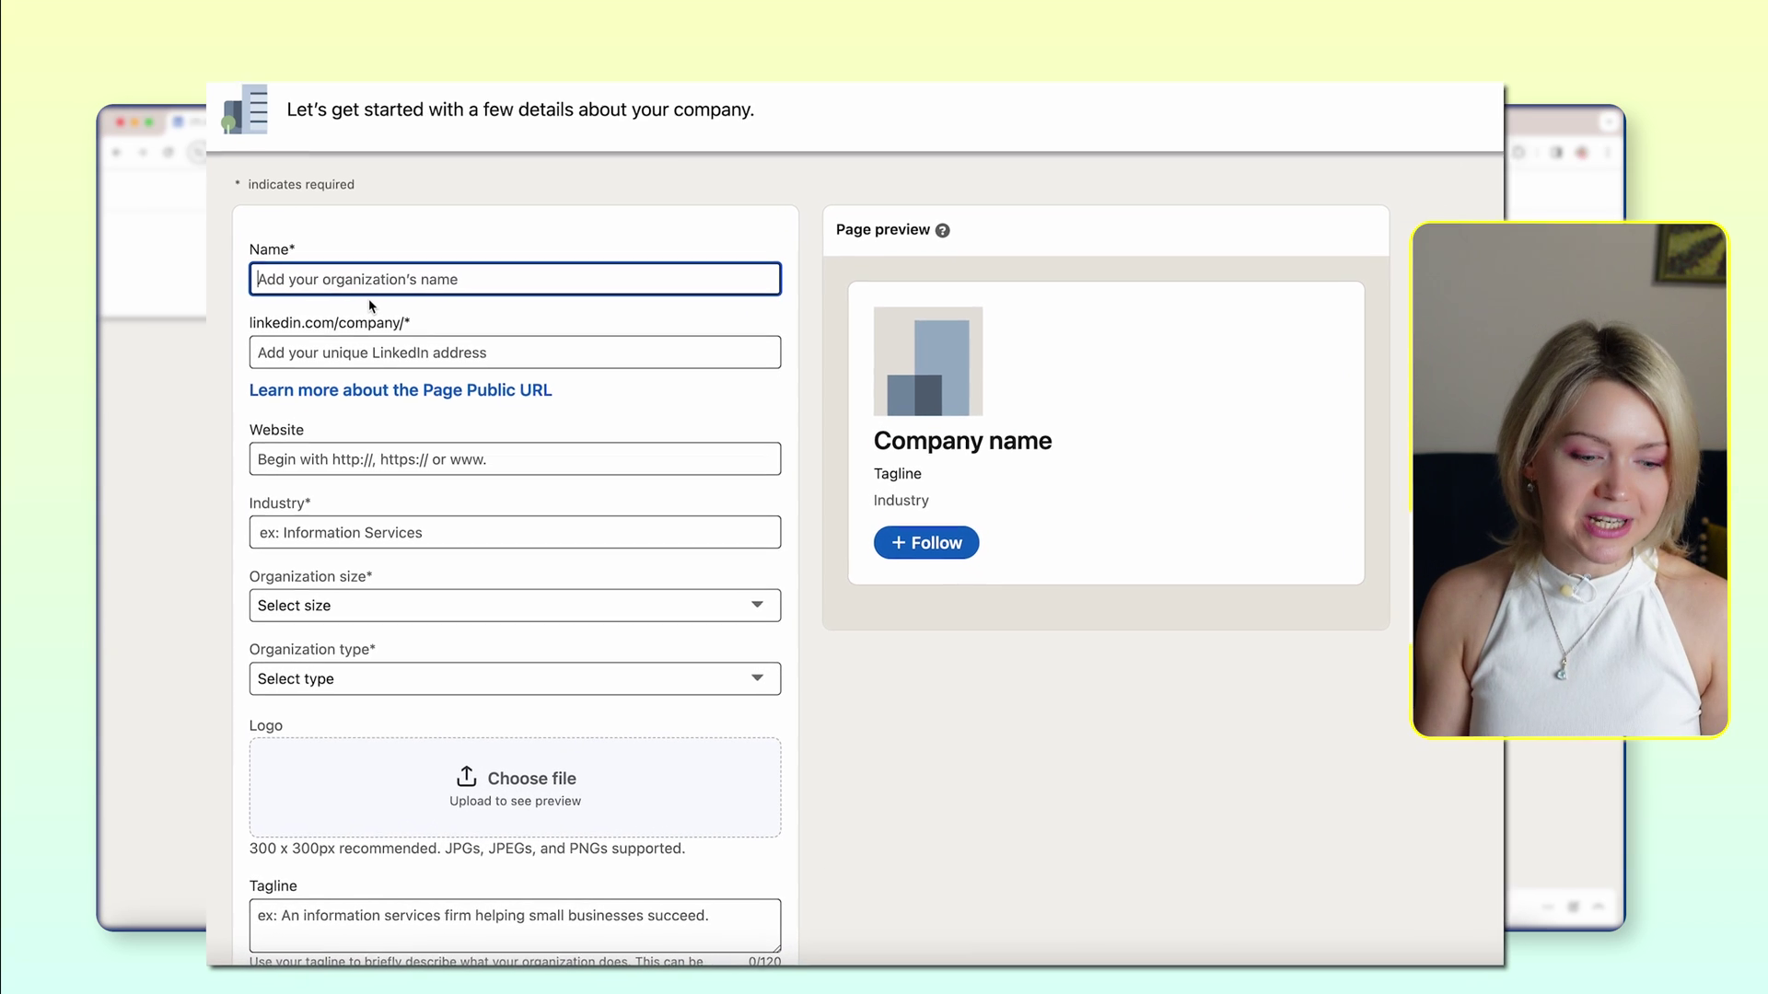
type("VENDY")
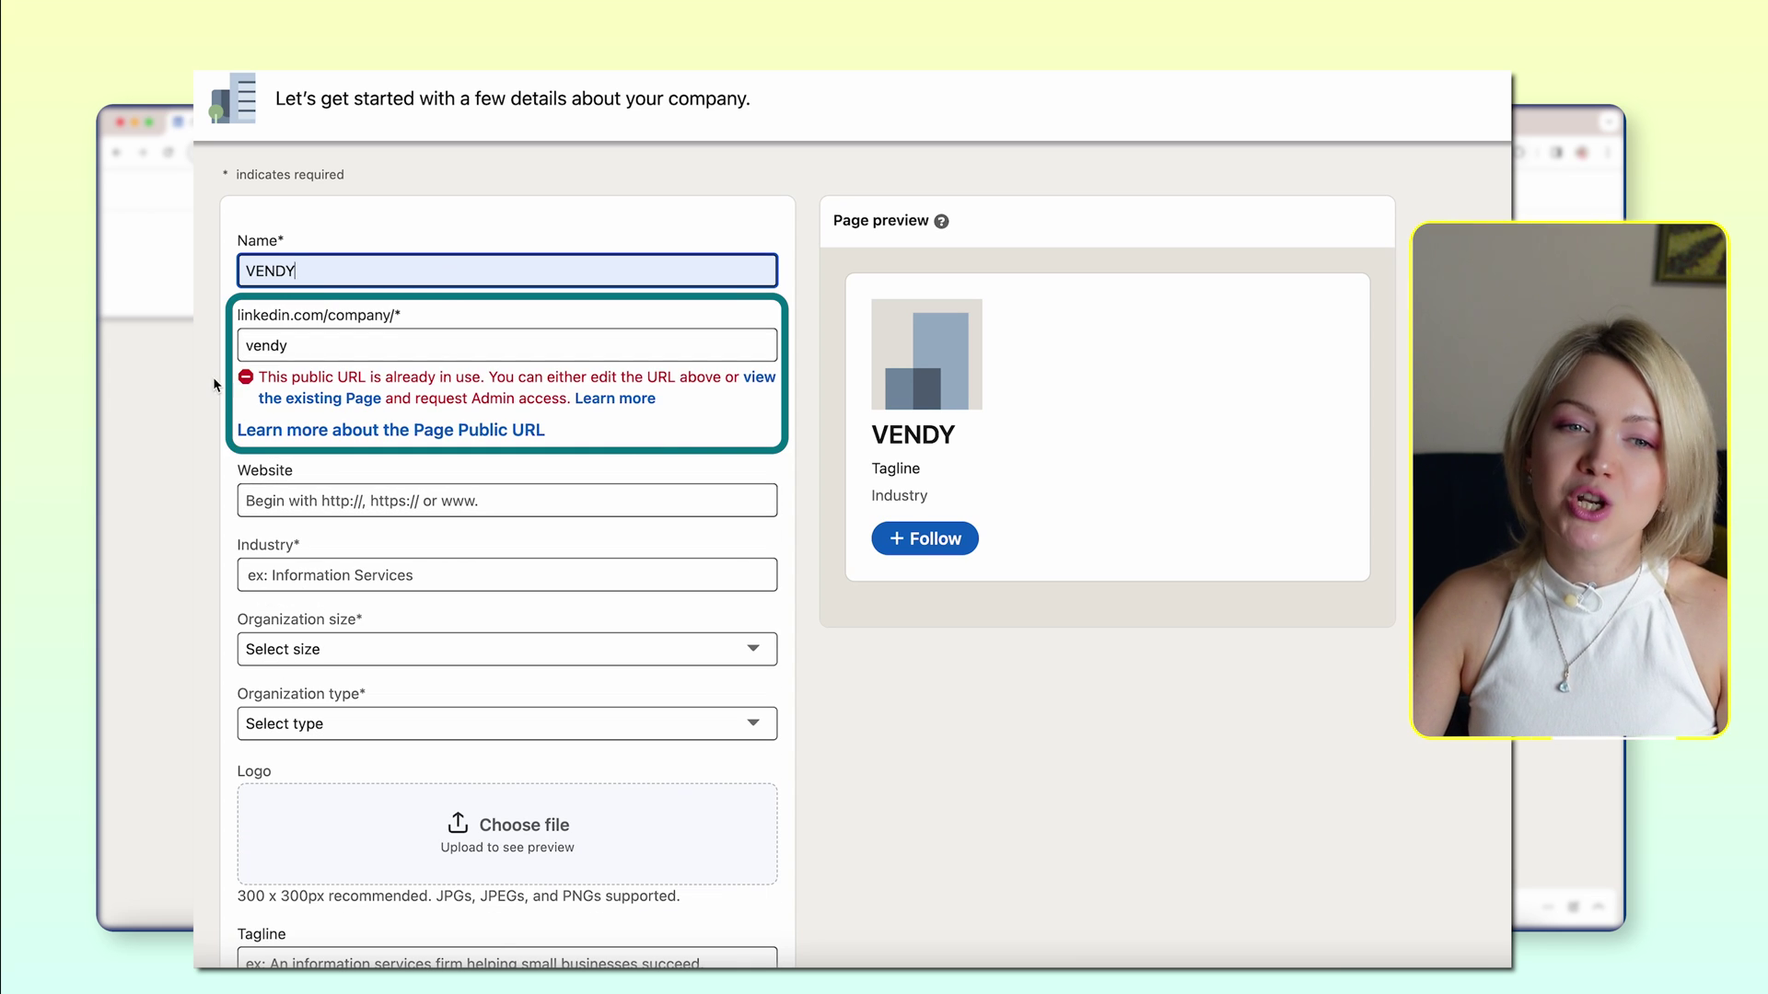
left_click(312, 341)
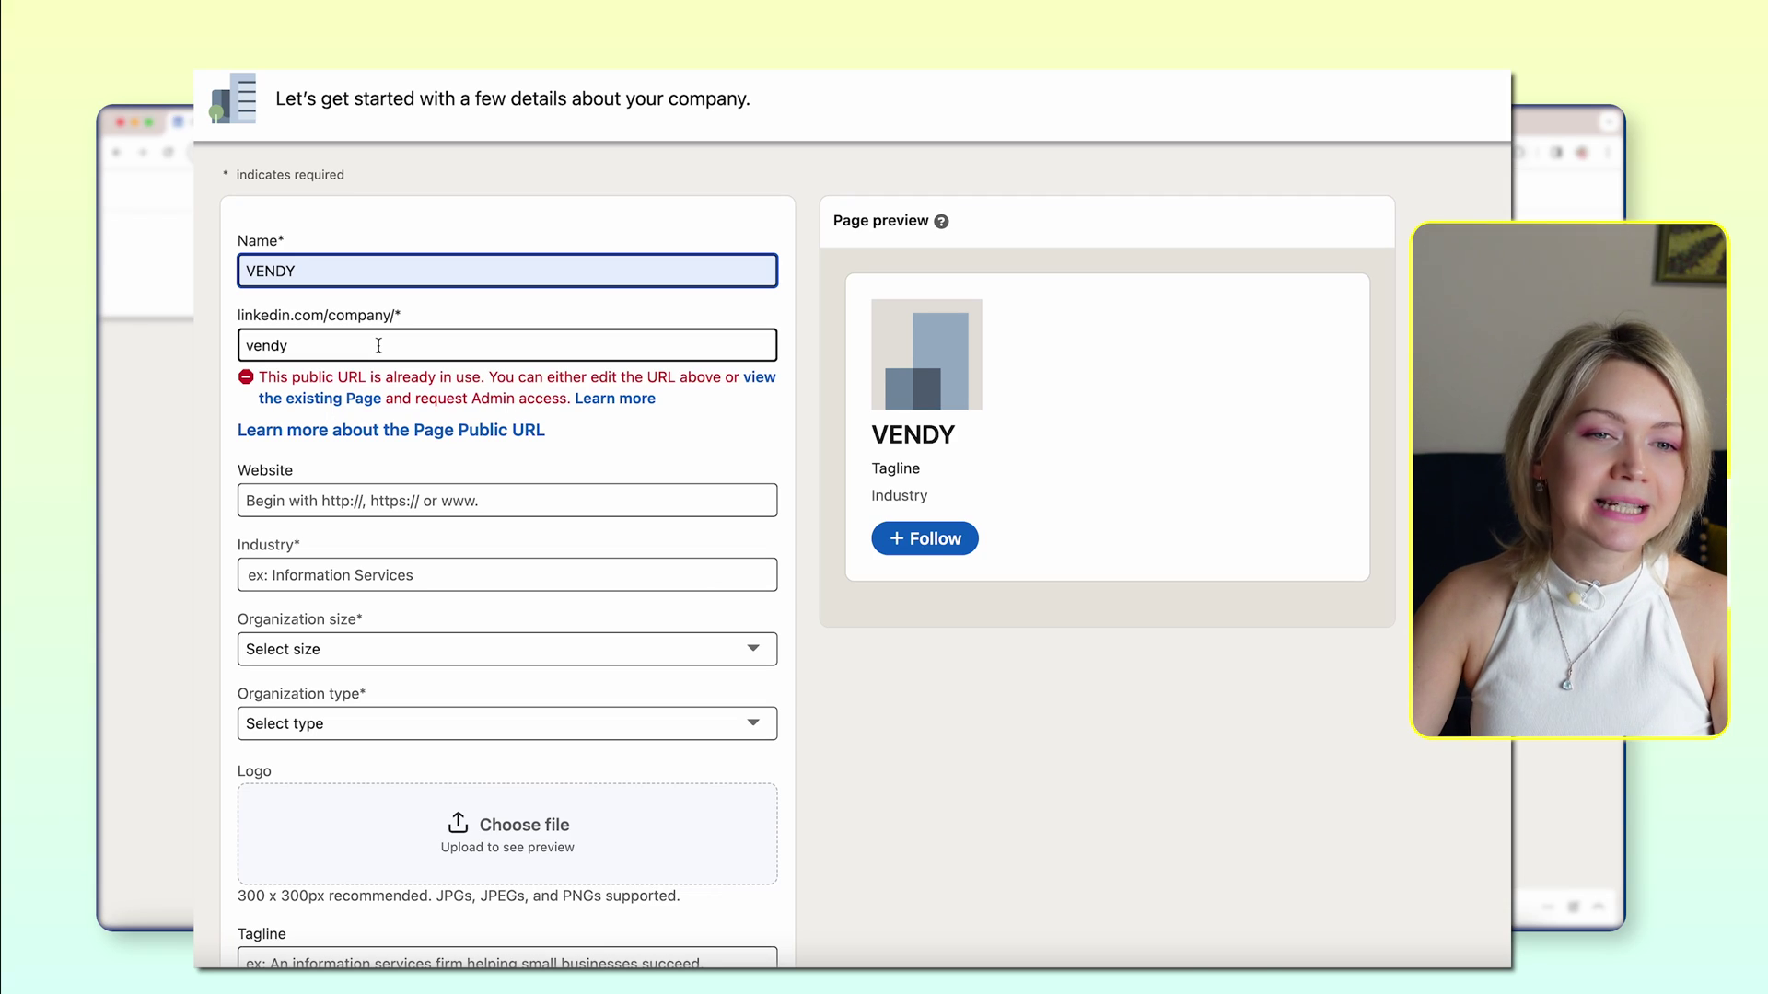
left_click(378, 345)
type("2")
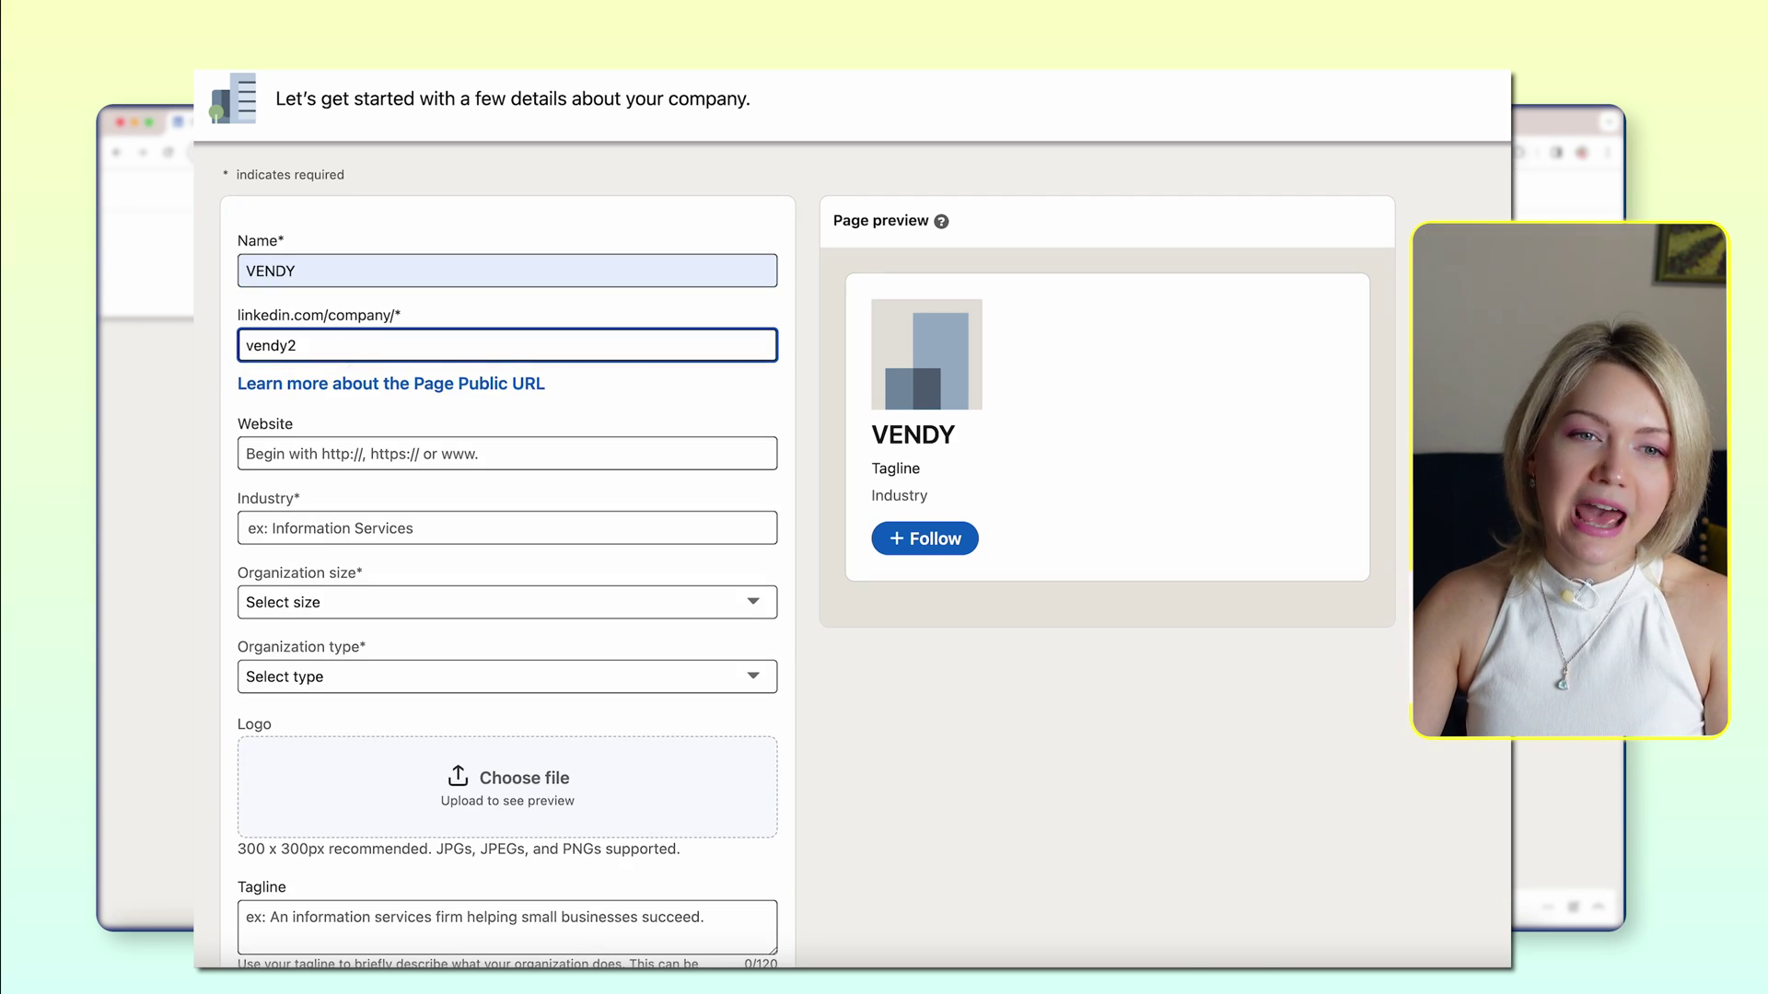
- Paste the company's website address, fetched from another tab, into the Website field
scroll(852, 516, "down", 2)
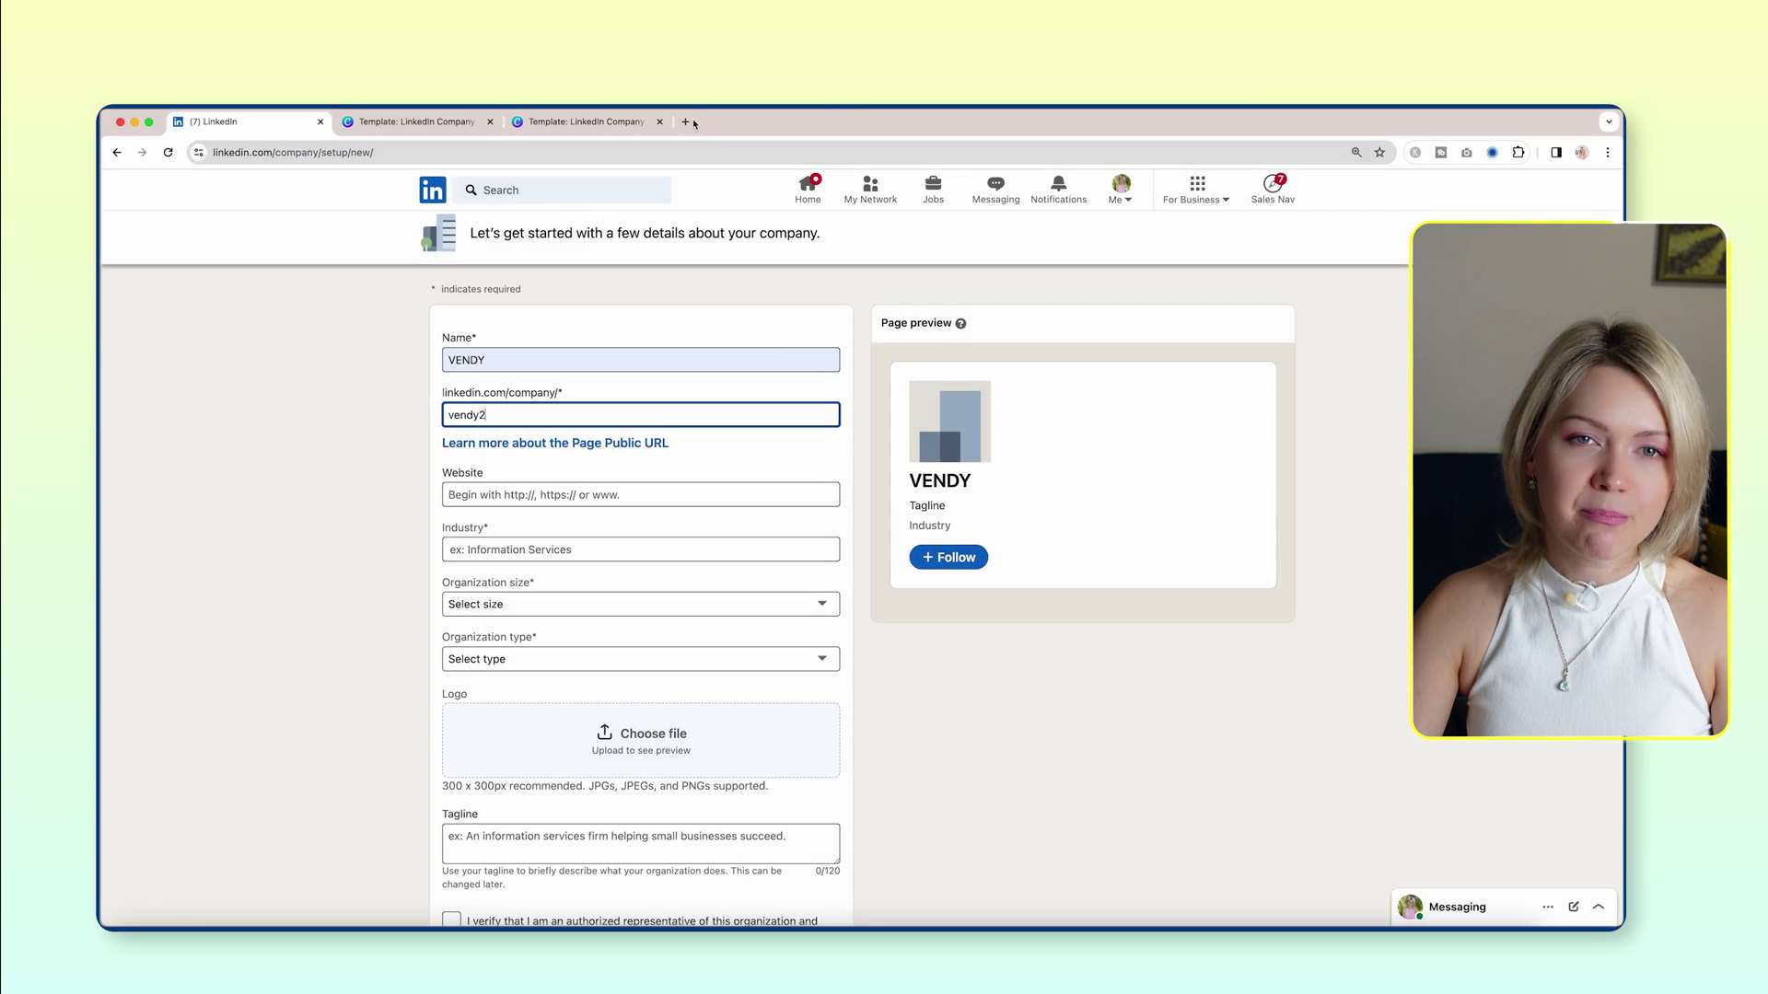
key("super+t")
type("v")
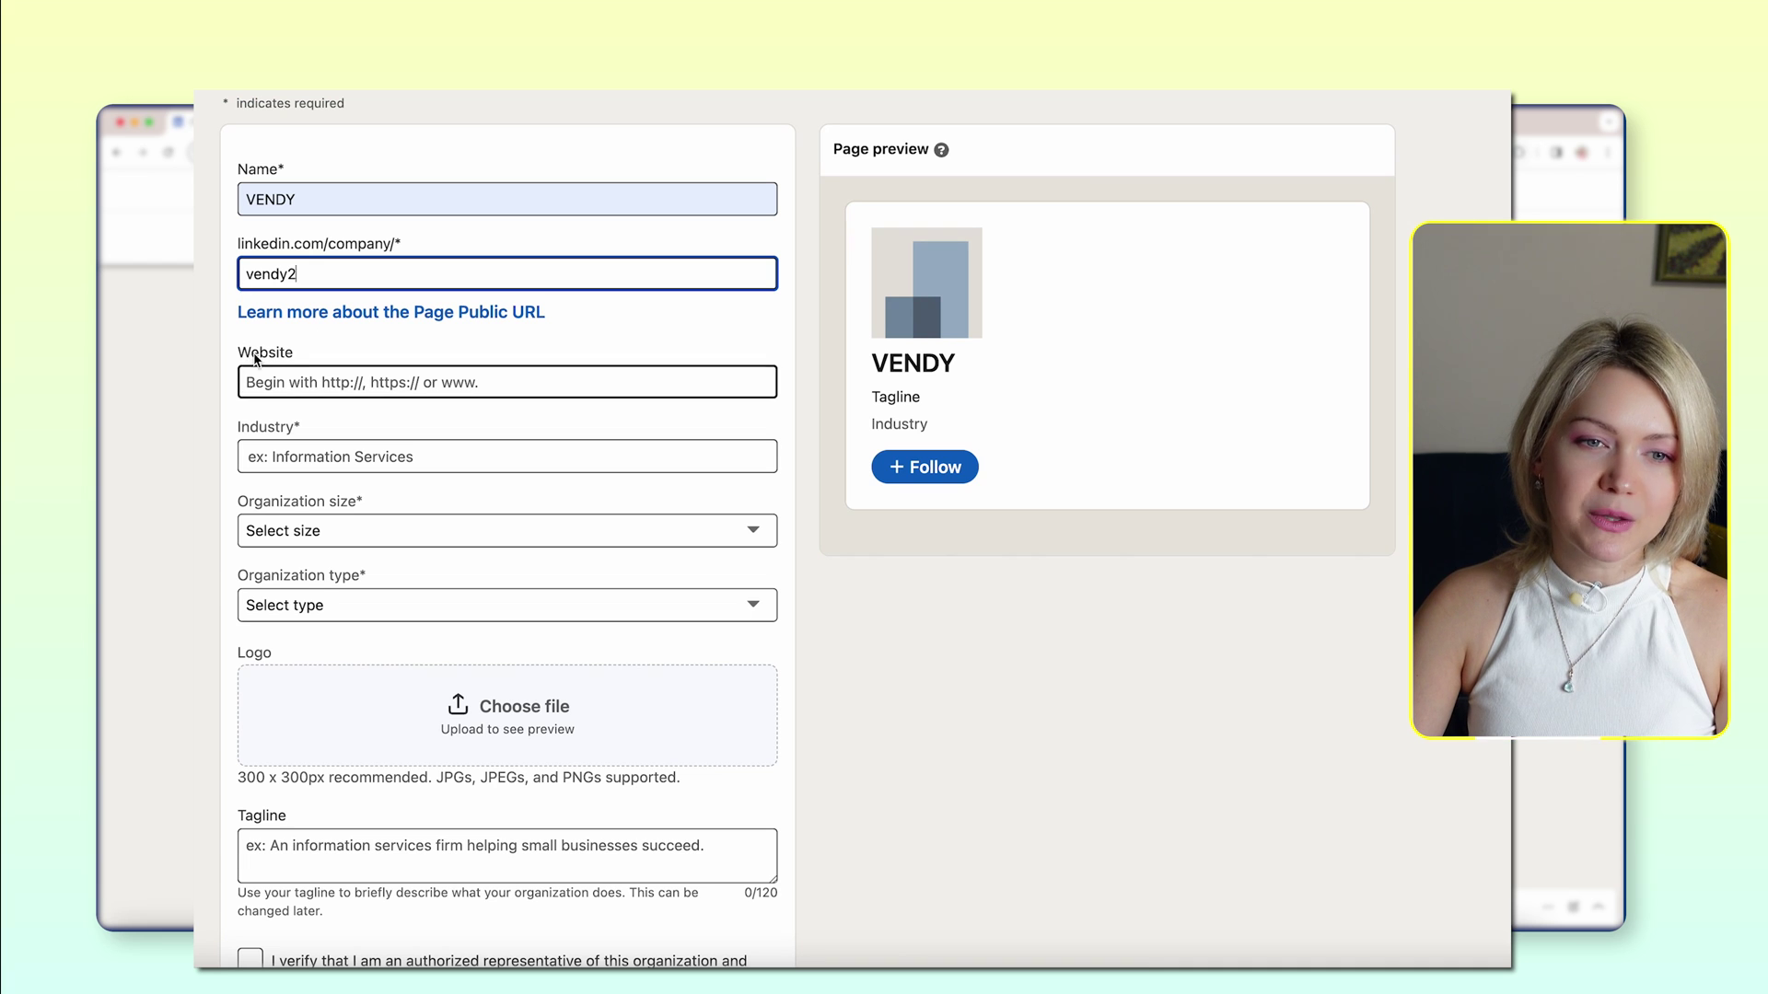
left_click(256, 359)
type("https://vendysteinberga.com/")
scroll(313, 382, "down", 2)
- Set industry to Marketing Services, size to 2–10 employees and type to Privately held
left_click(312, 383)
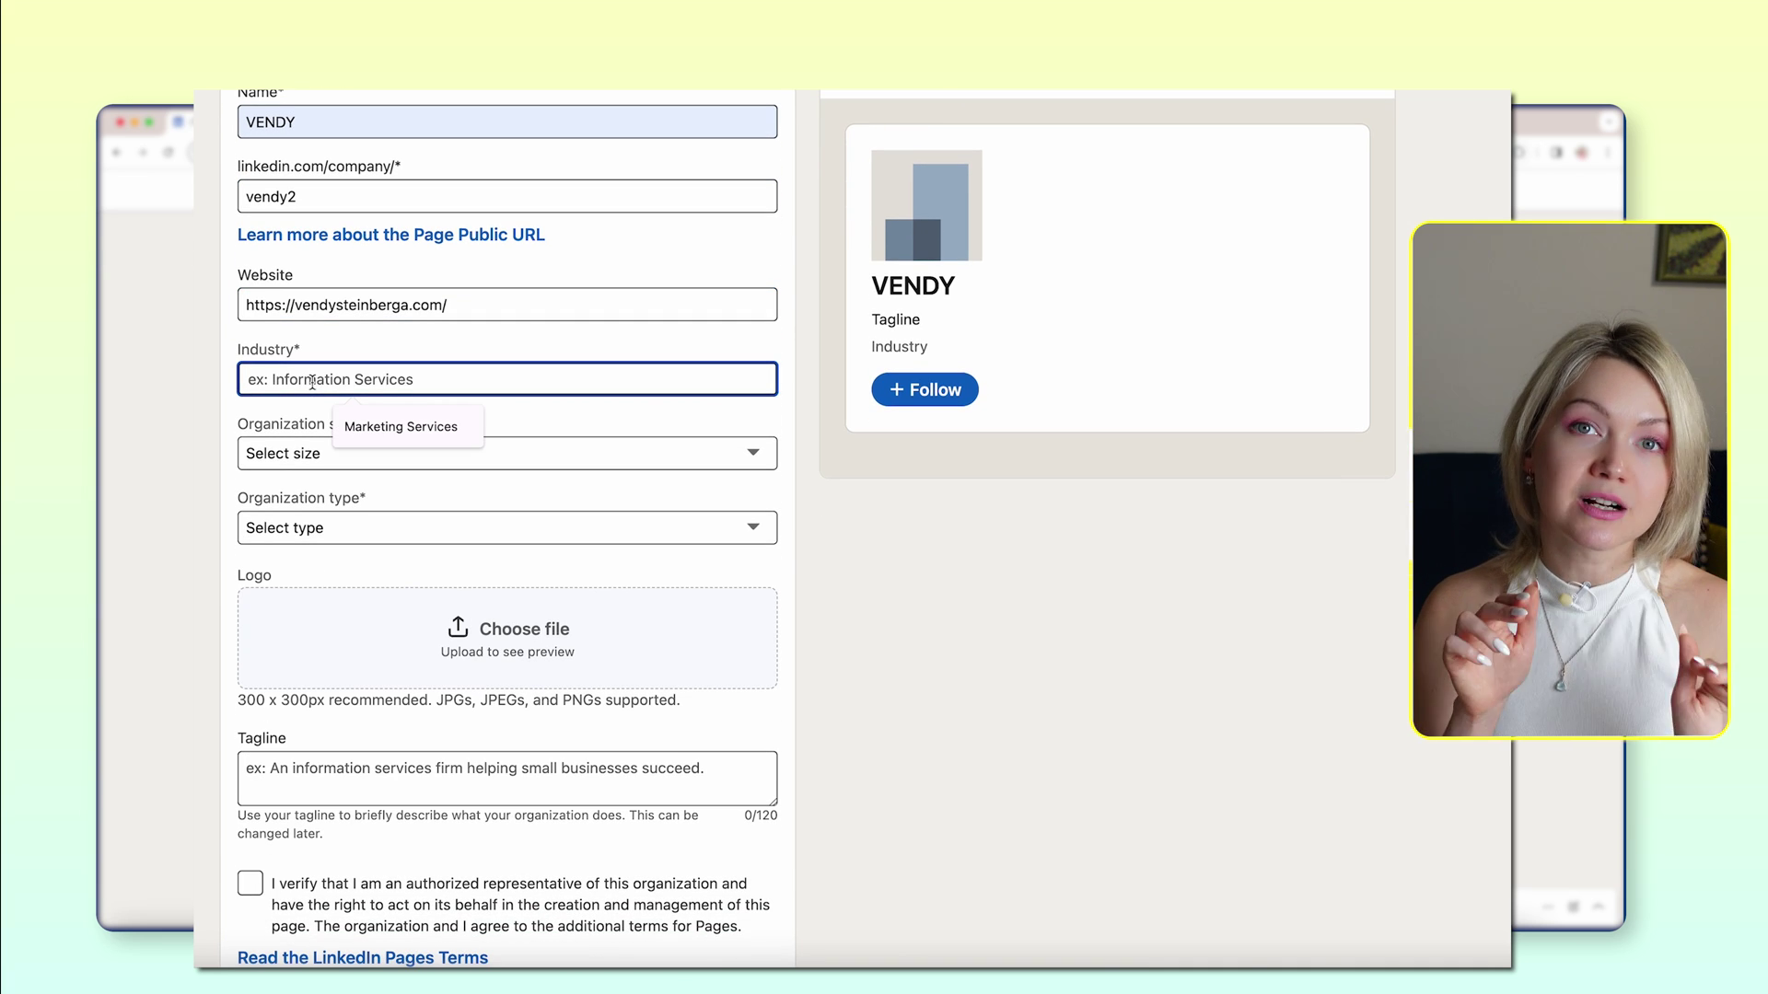
type("mark")
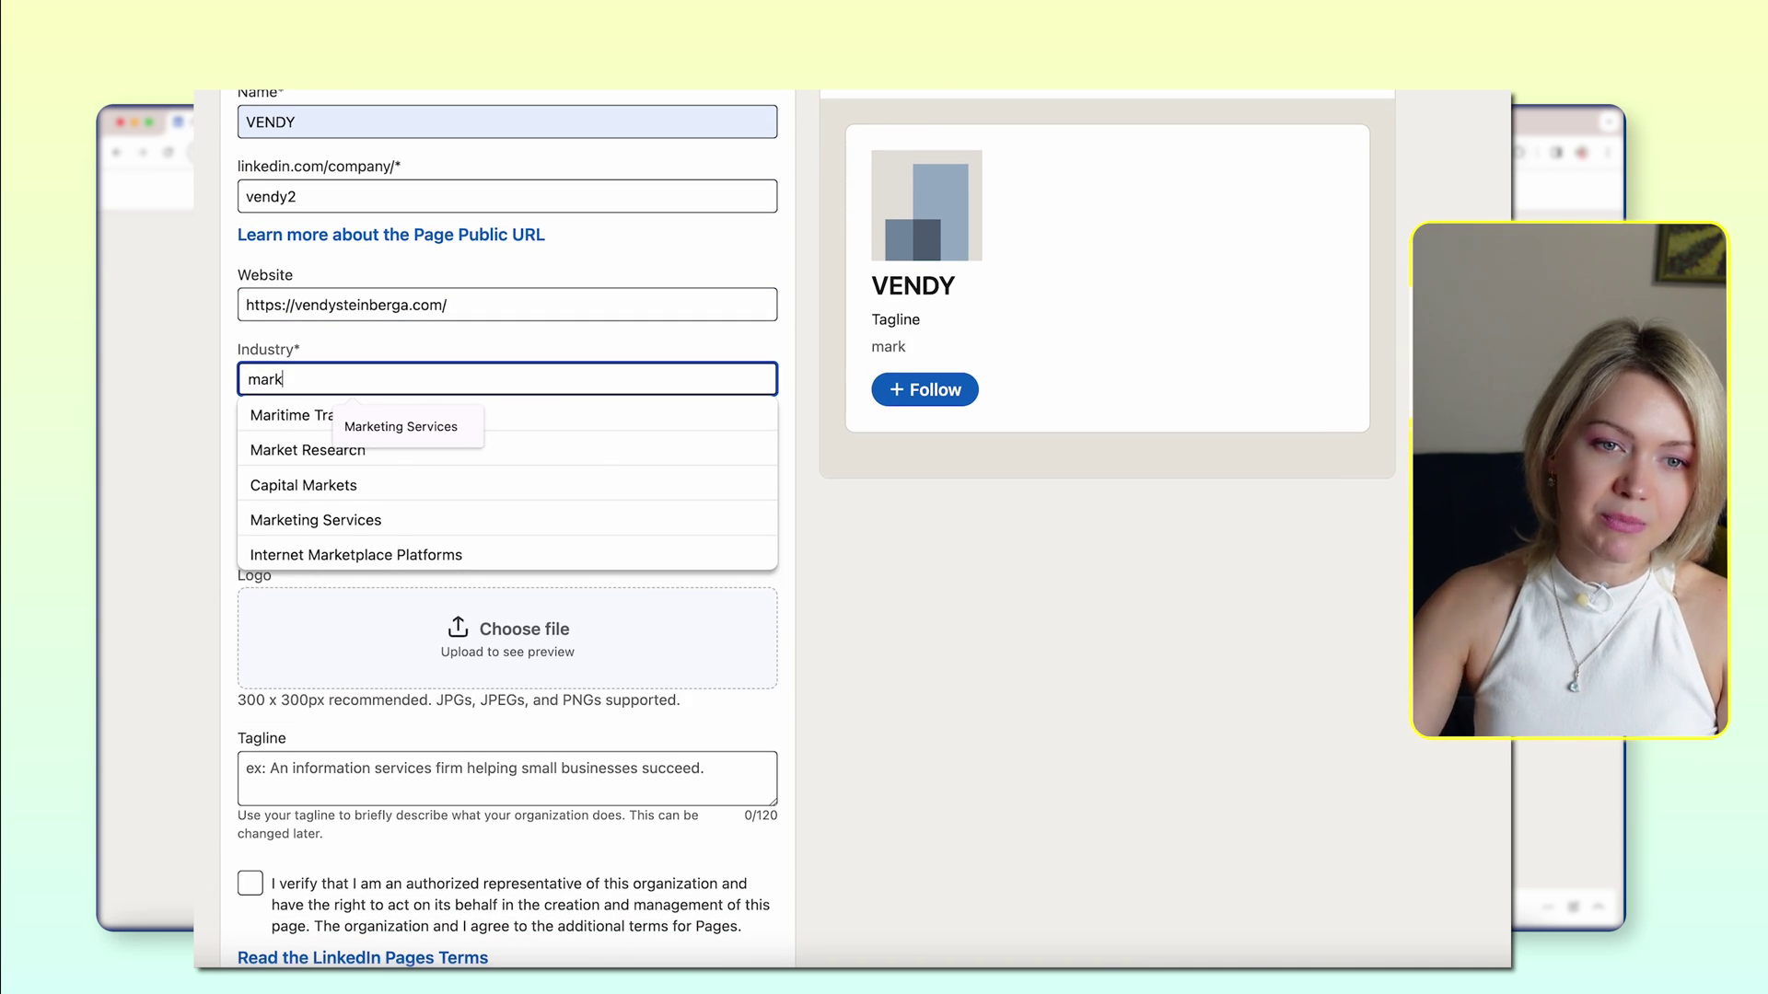
left_click(408, 486)
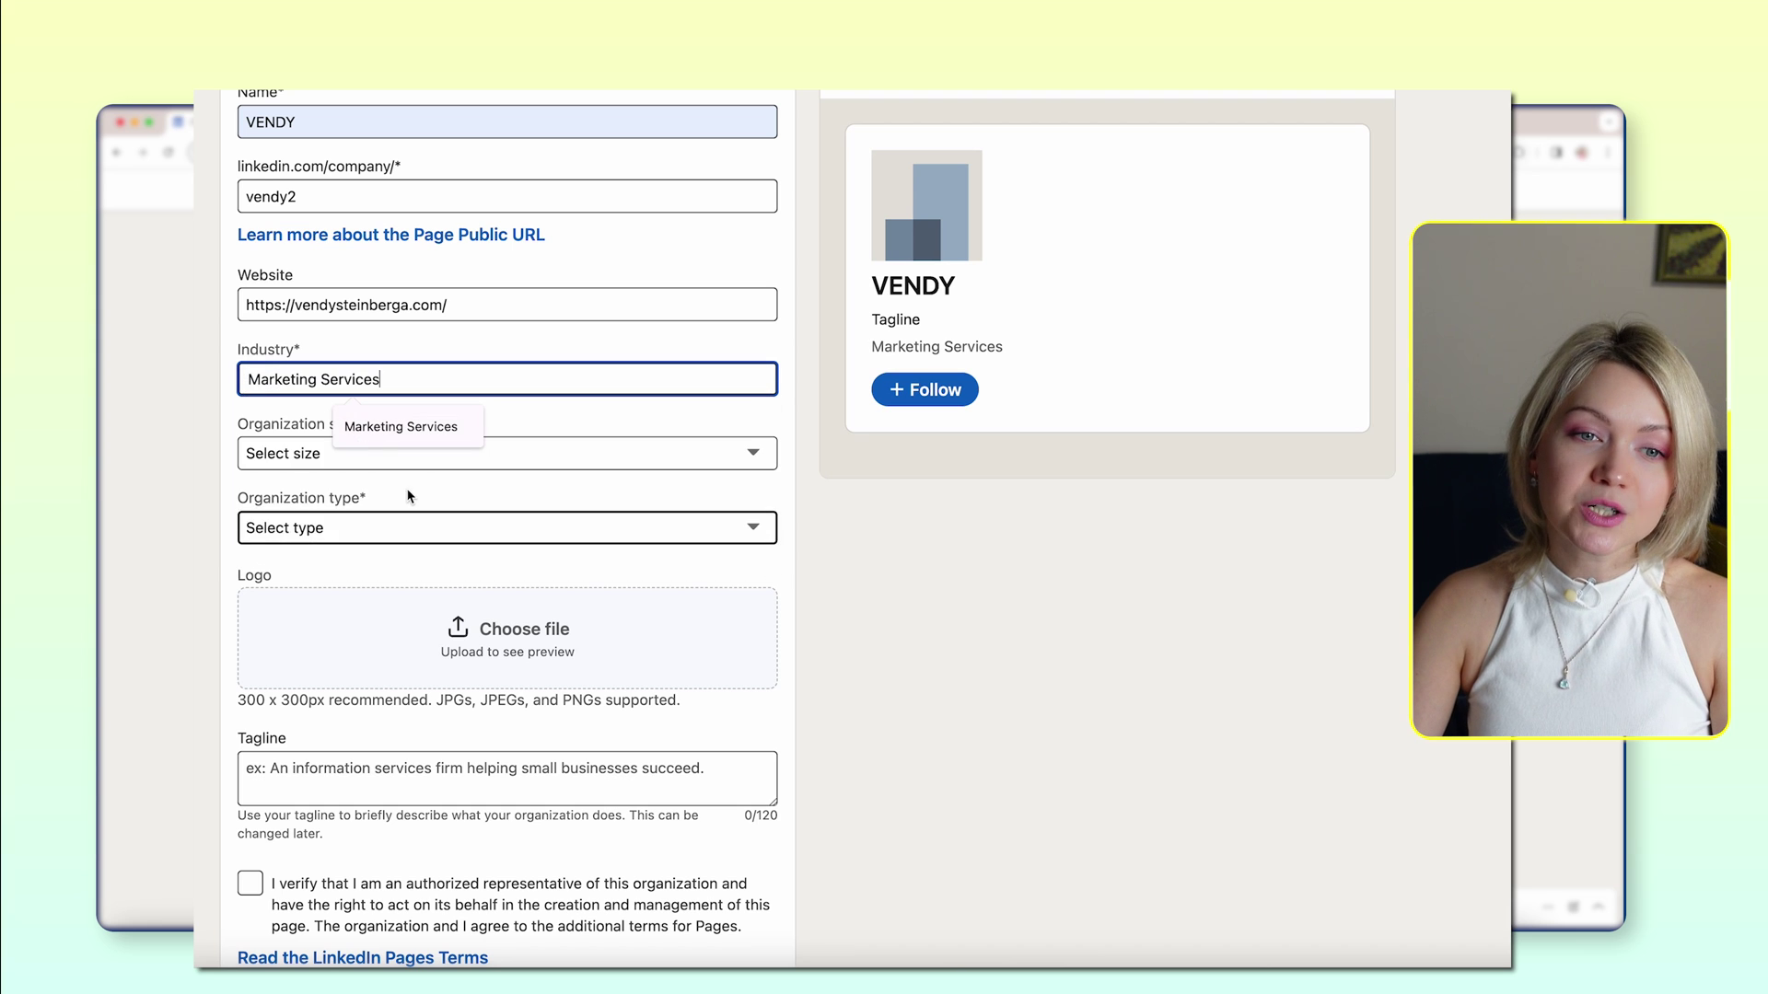
left_click(281, 466)
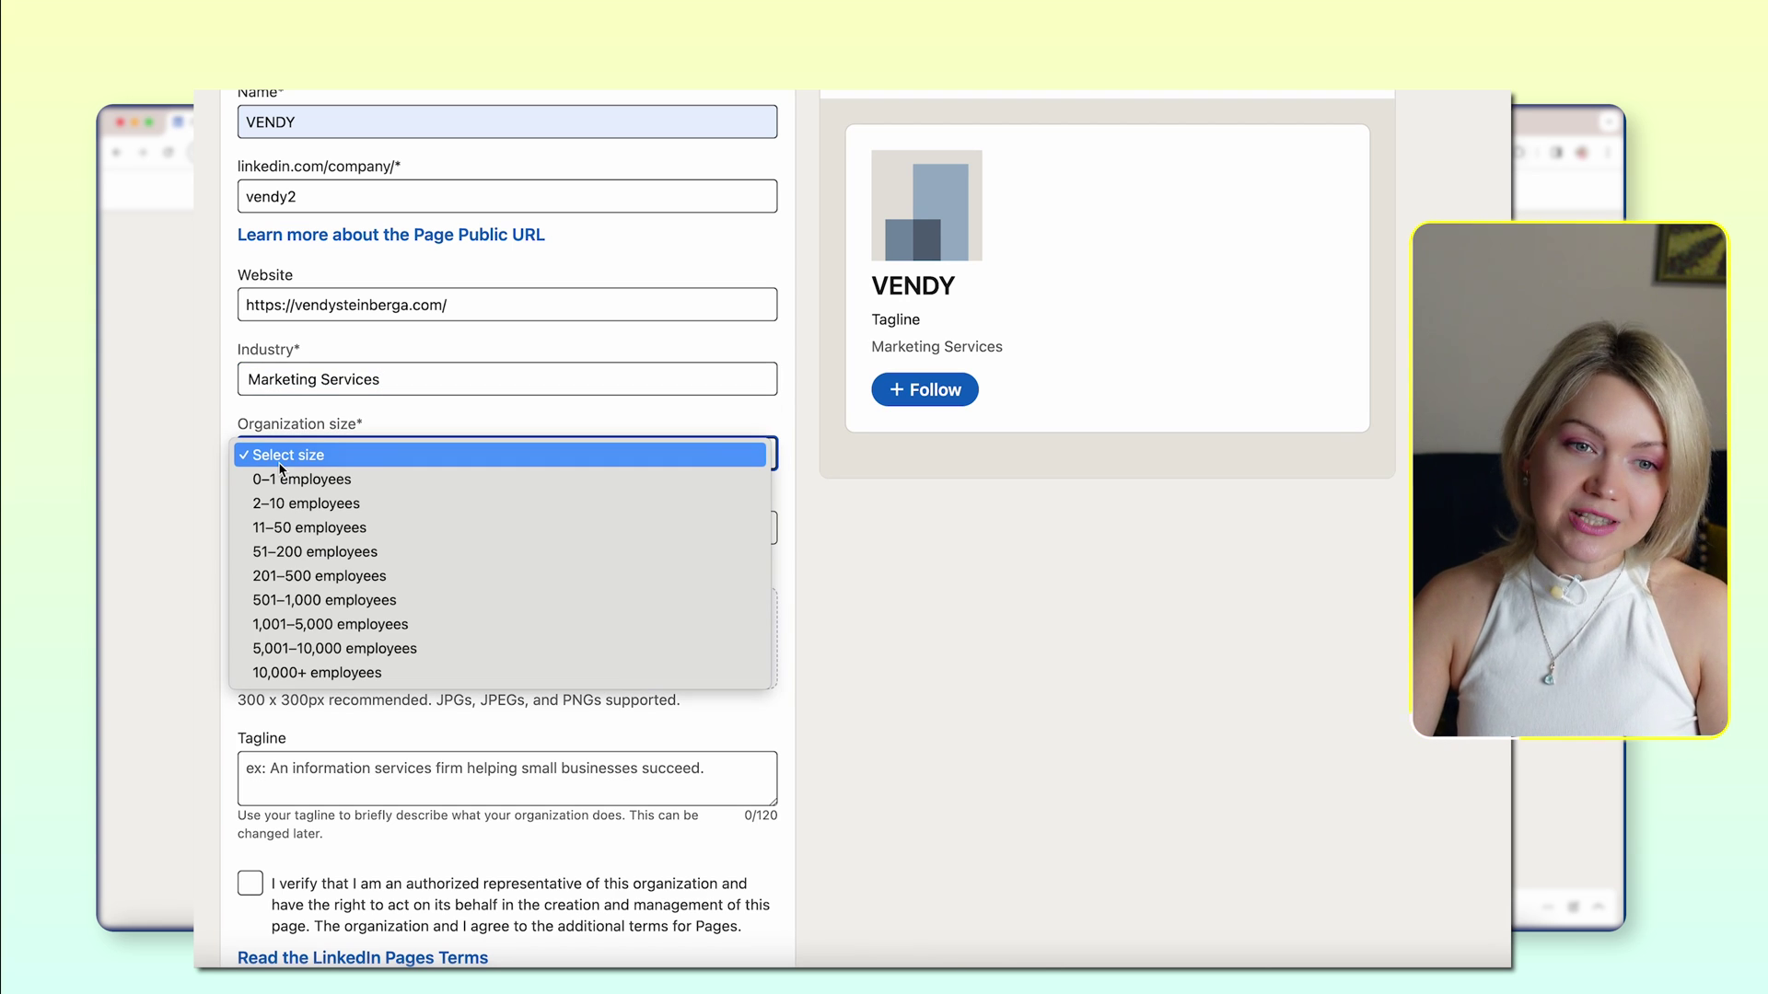
left_click(295, 503)
scroll(298, 476, "down", 1)
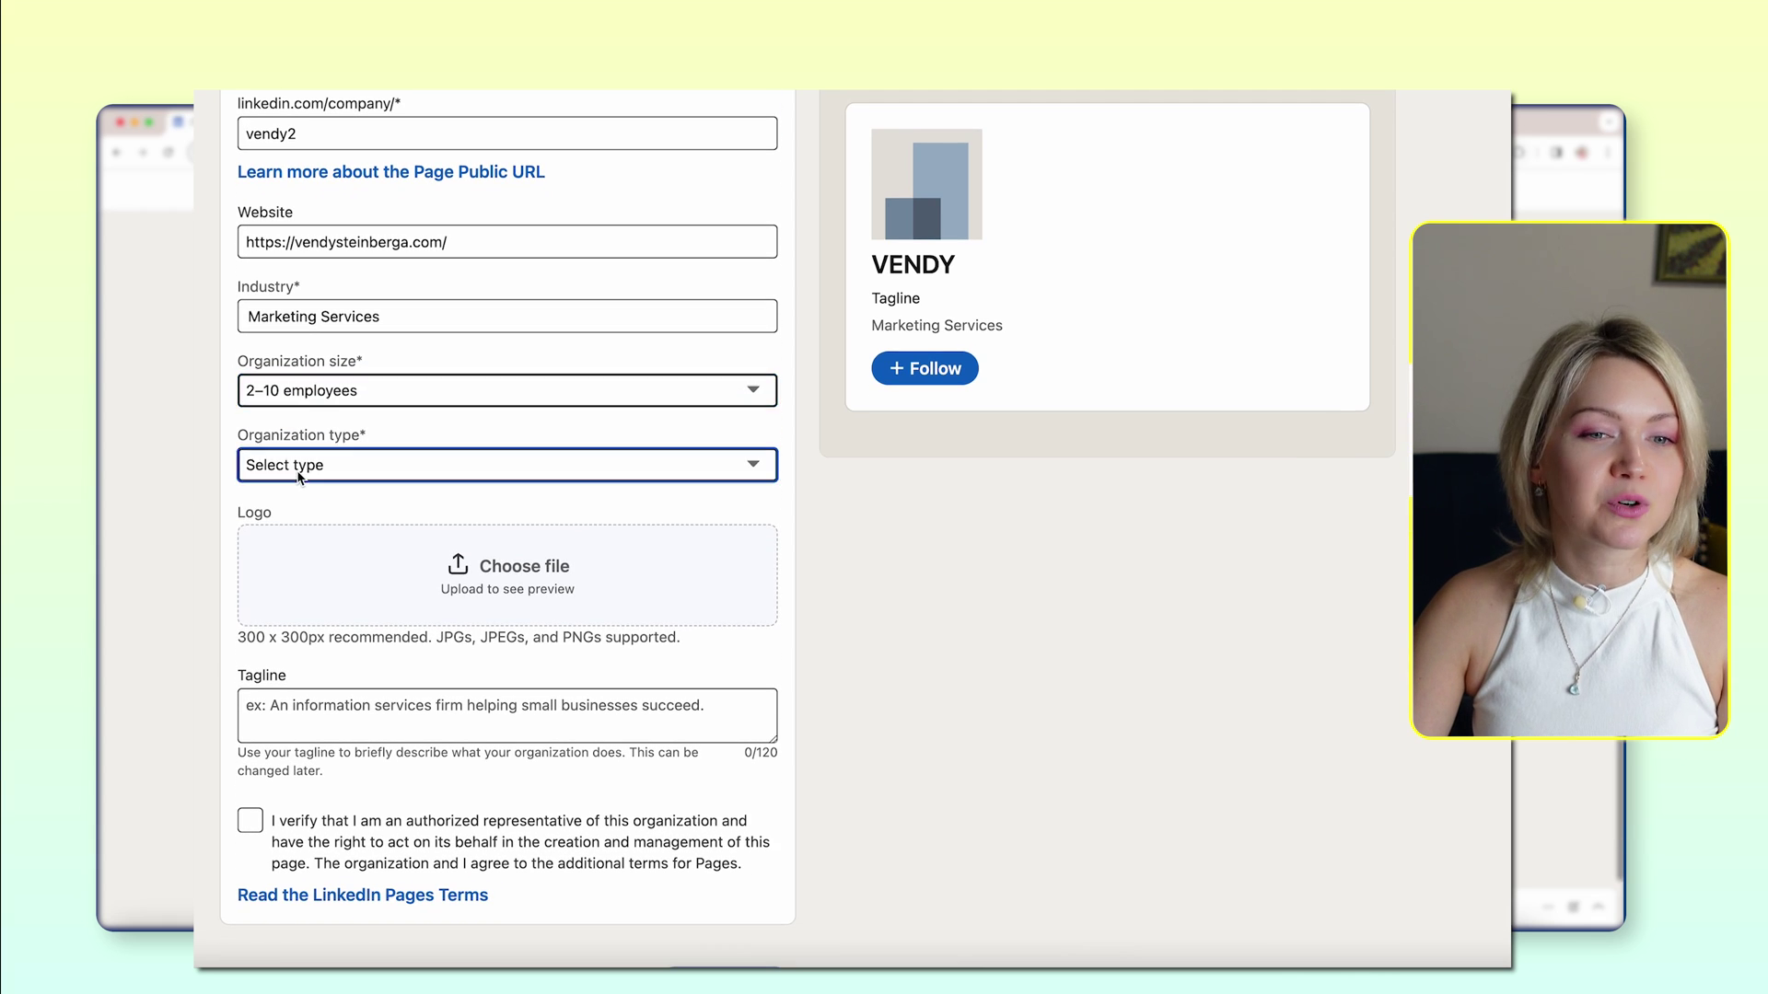
left_click(297, 472)
left_click(422, 610)
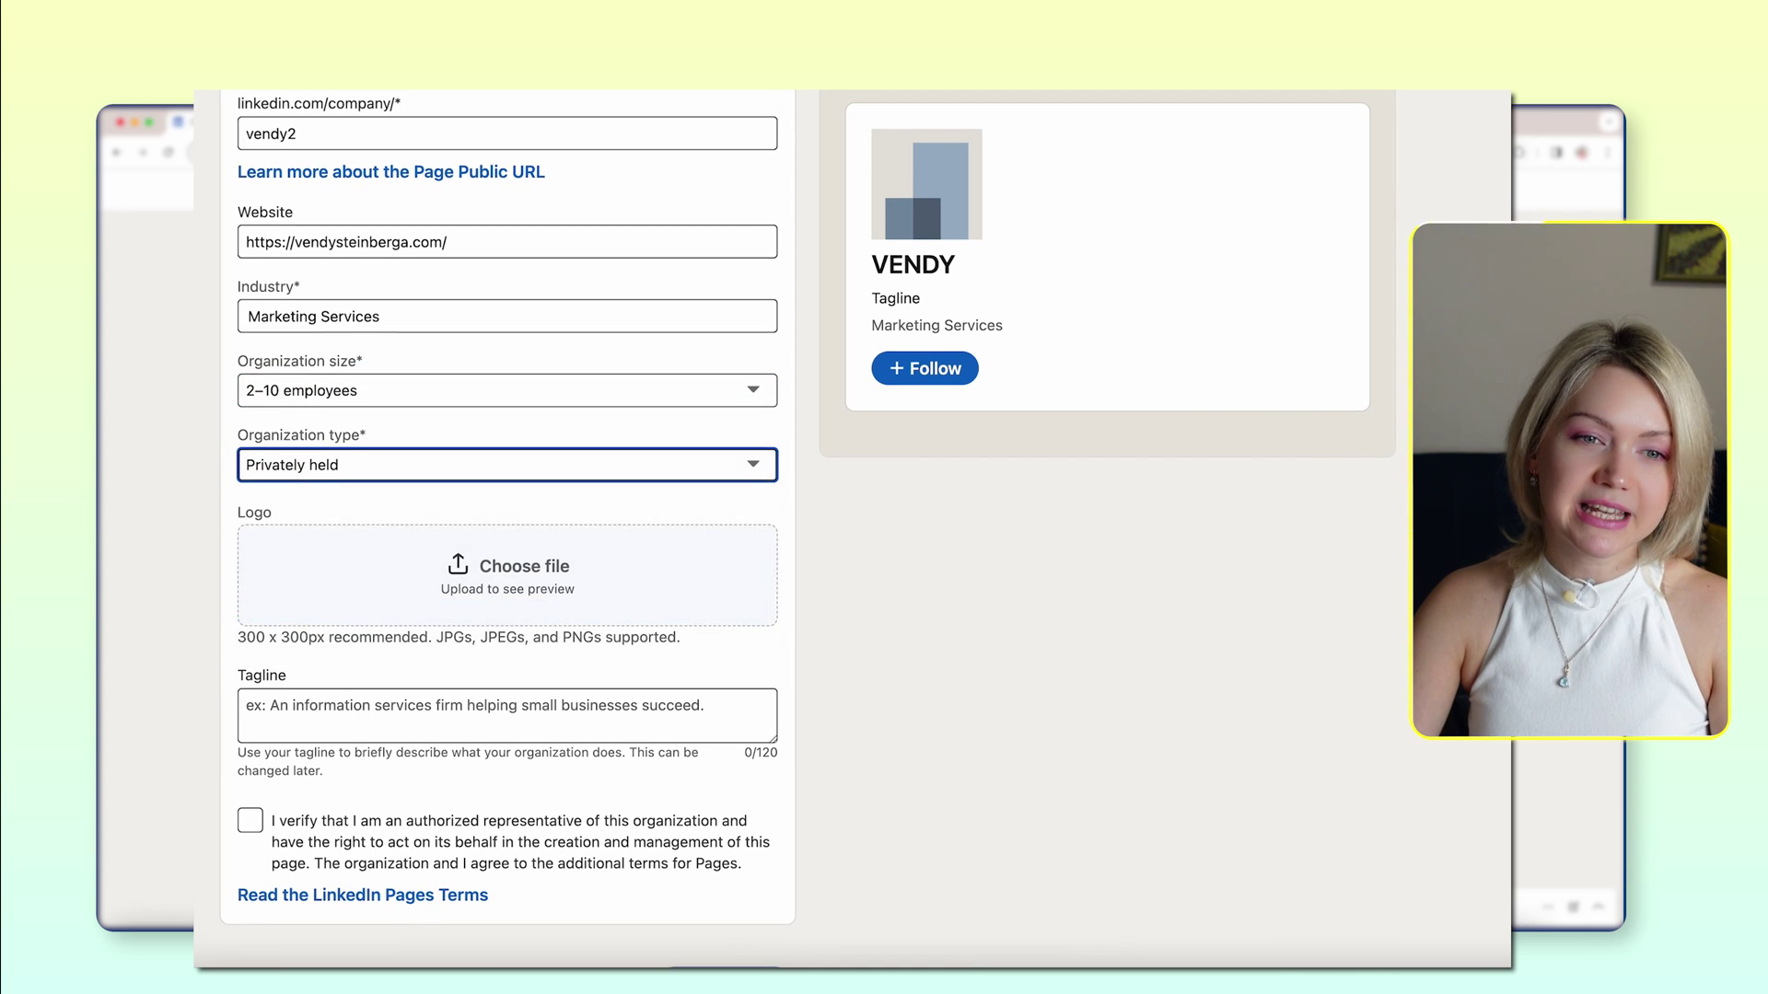
scroll(422, 610, "down", 1)
left_click(525, 512)
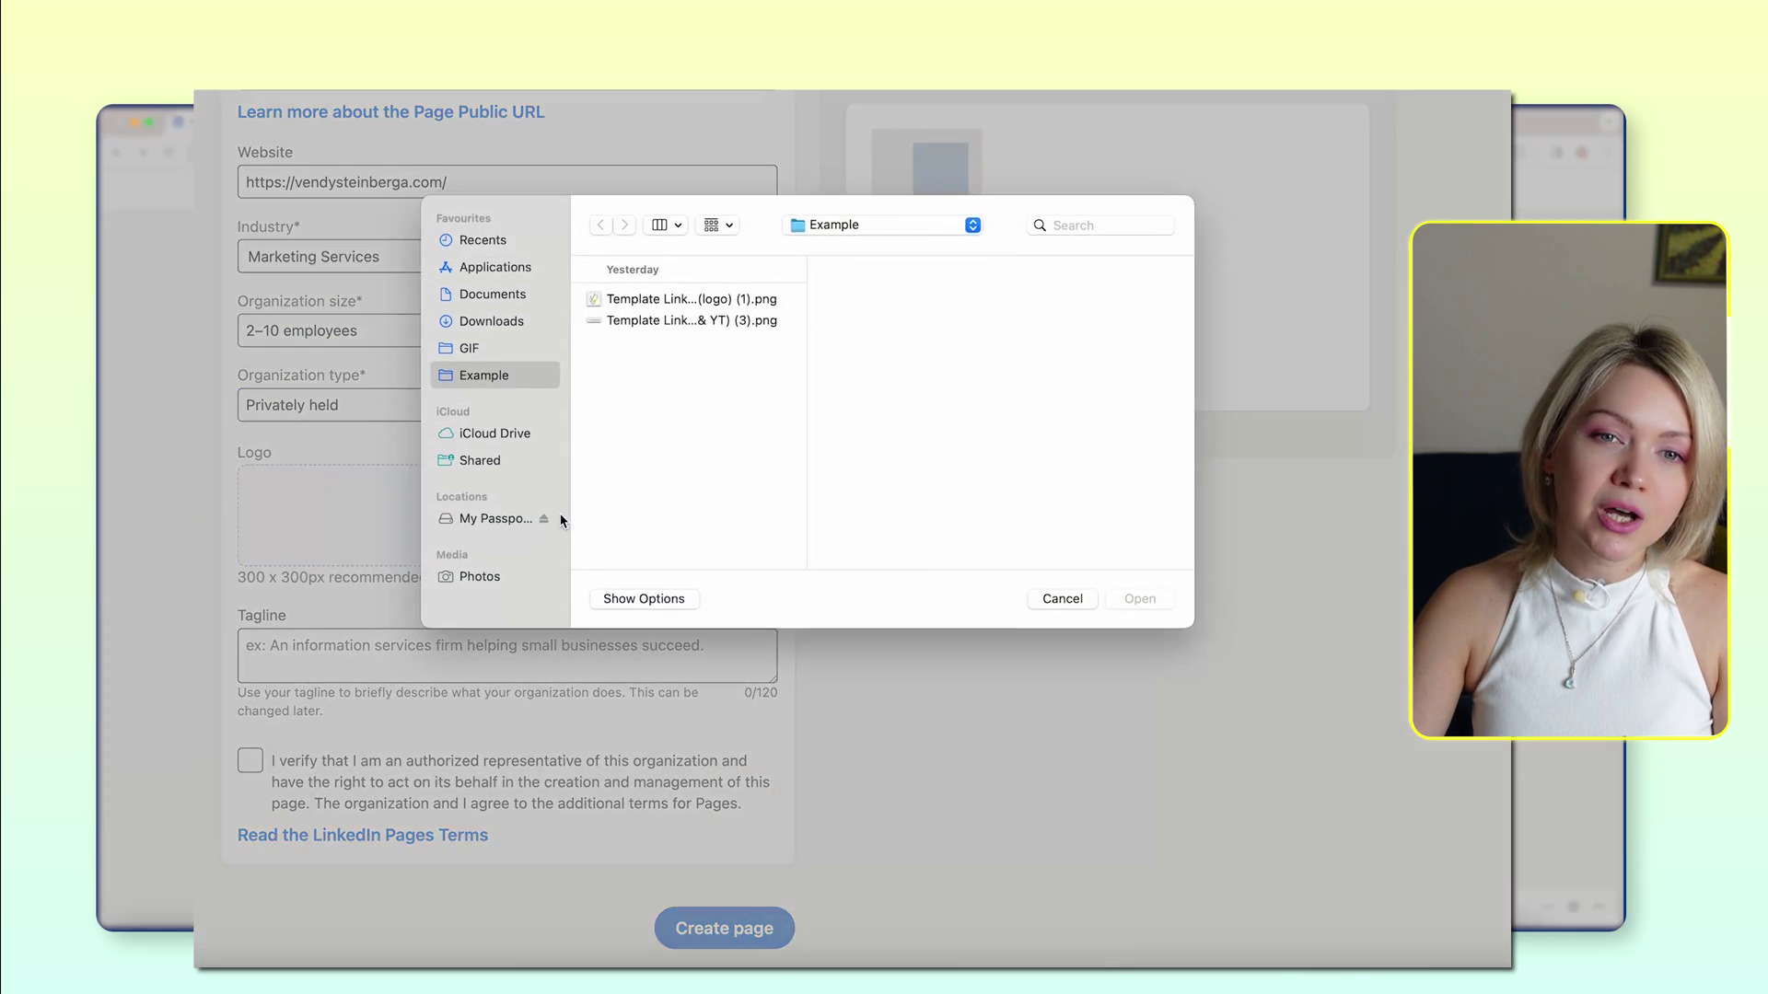
- Upload the logo PNG and confirm authorization to represent VENDY
left_click(695, 304)
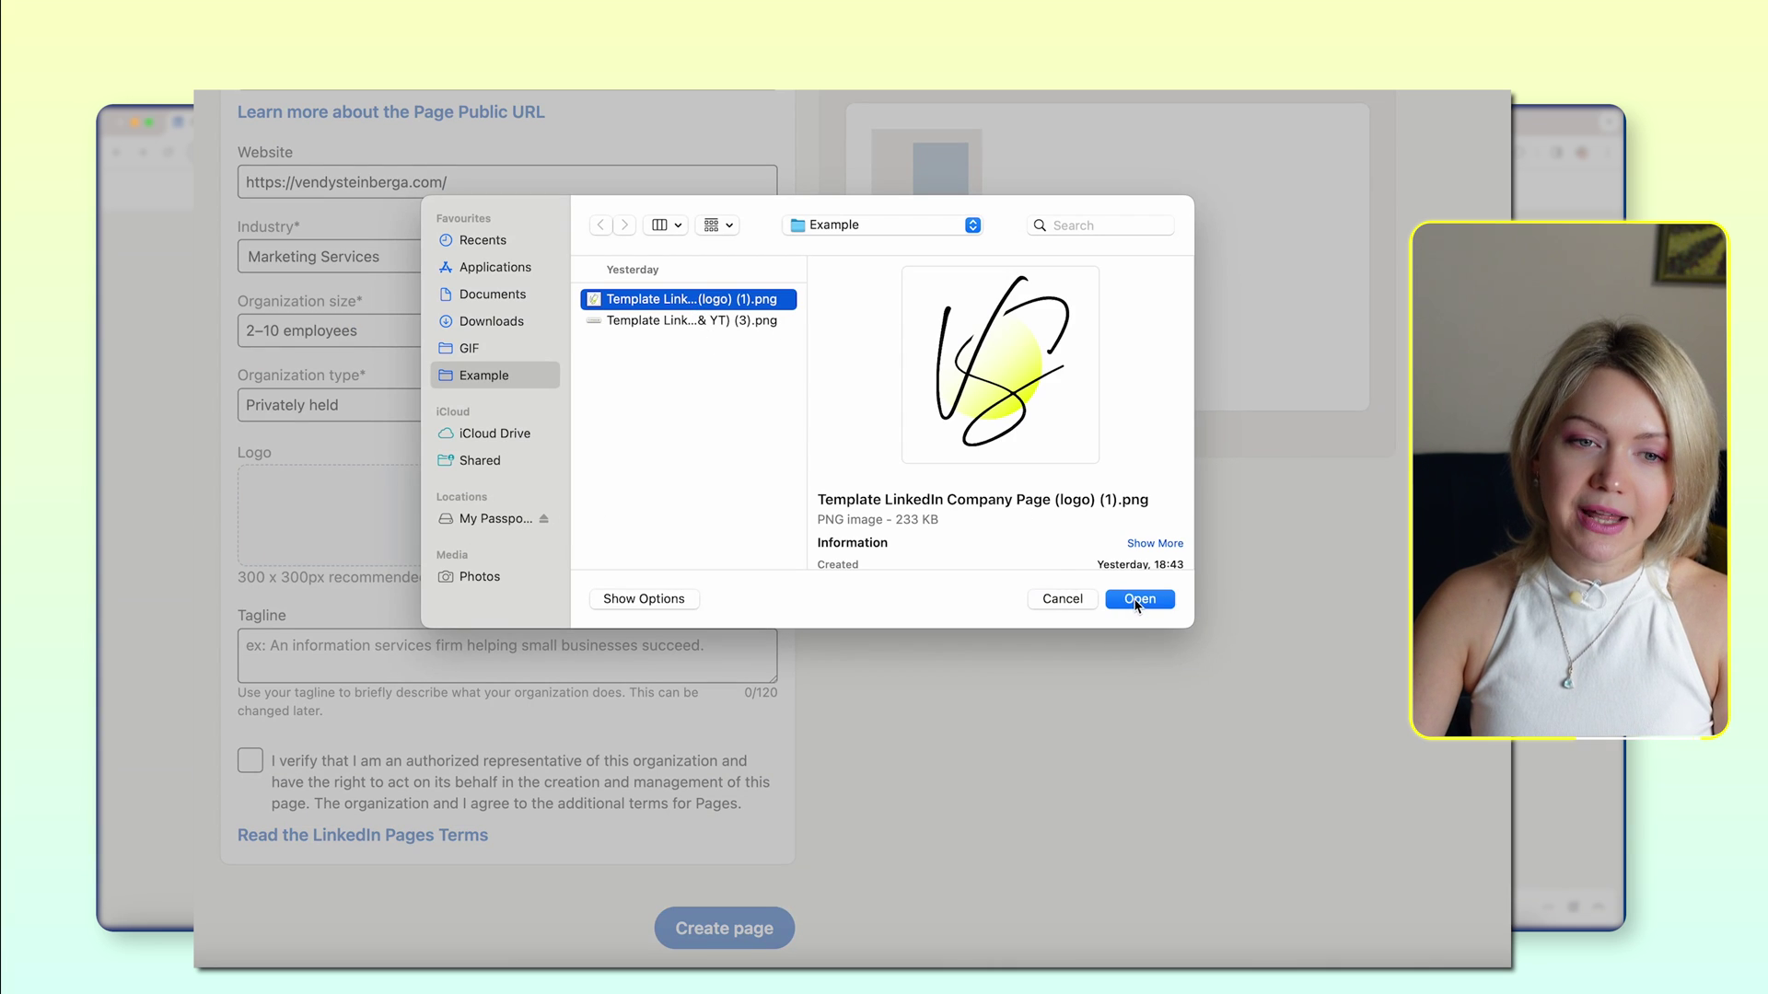
left_click(1139, 599)
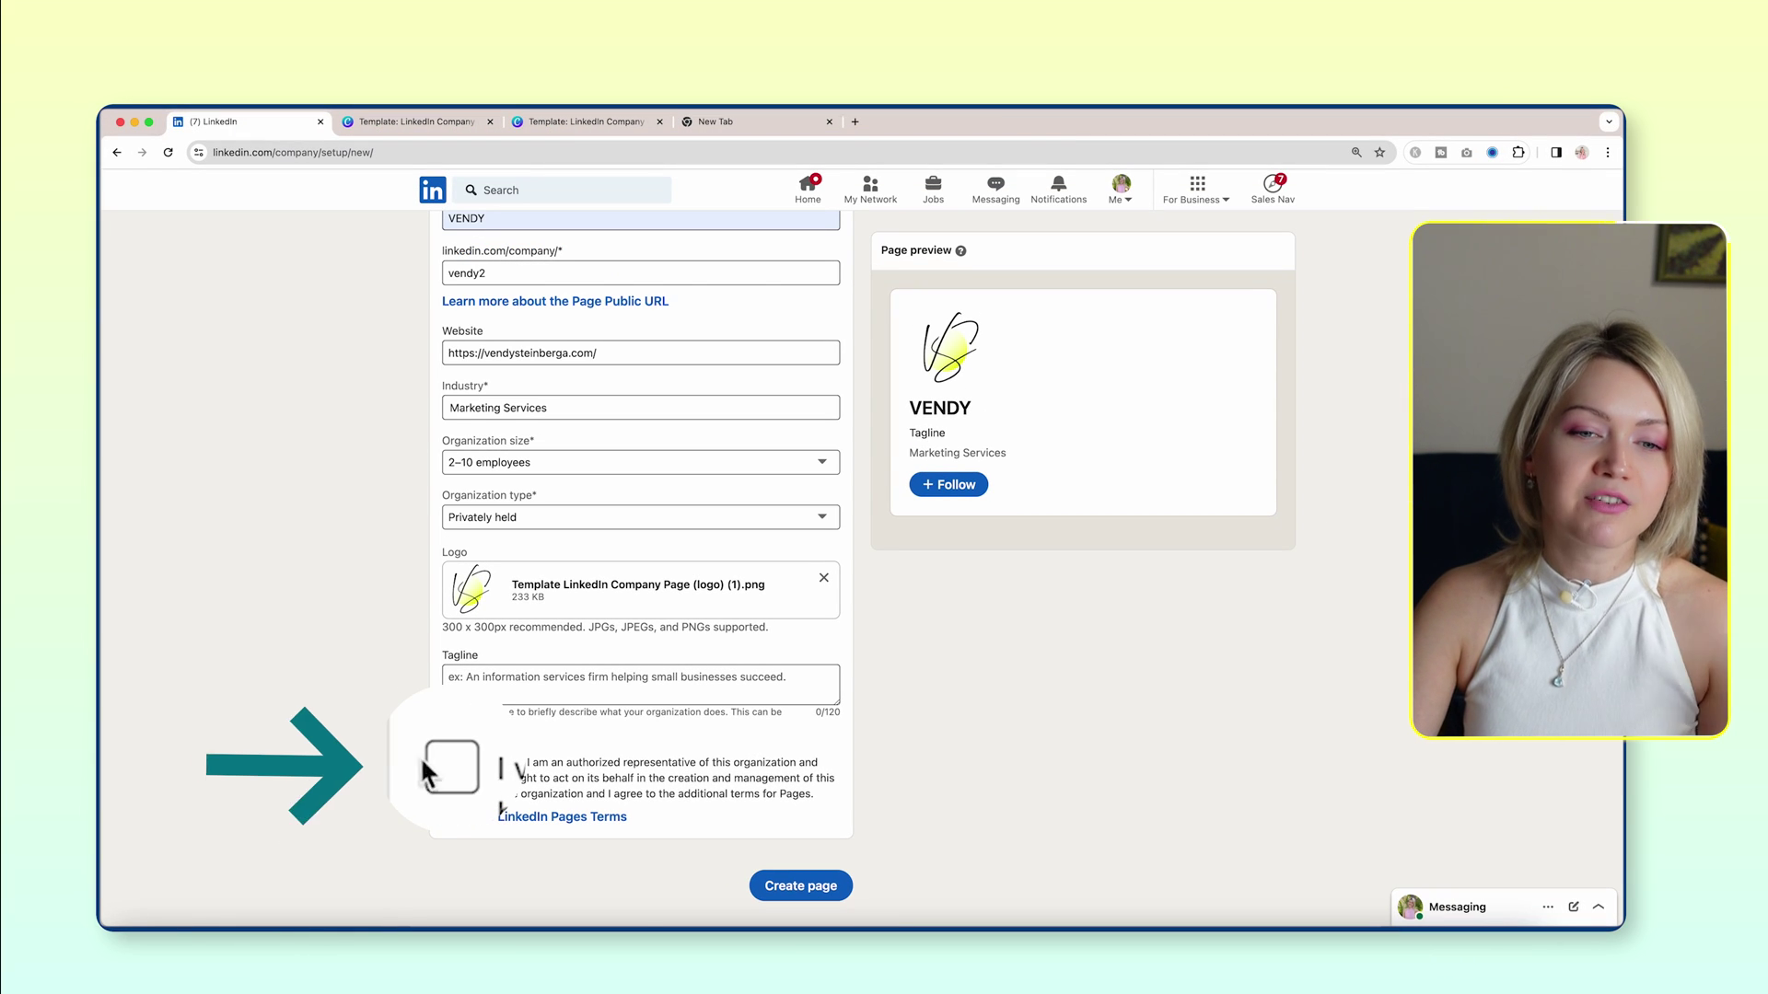
left_click(451, 763)
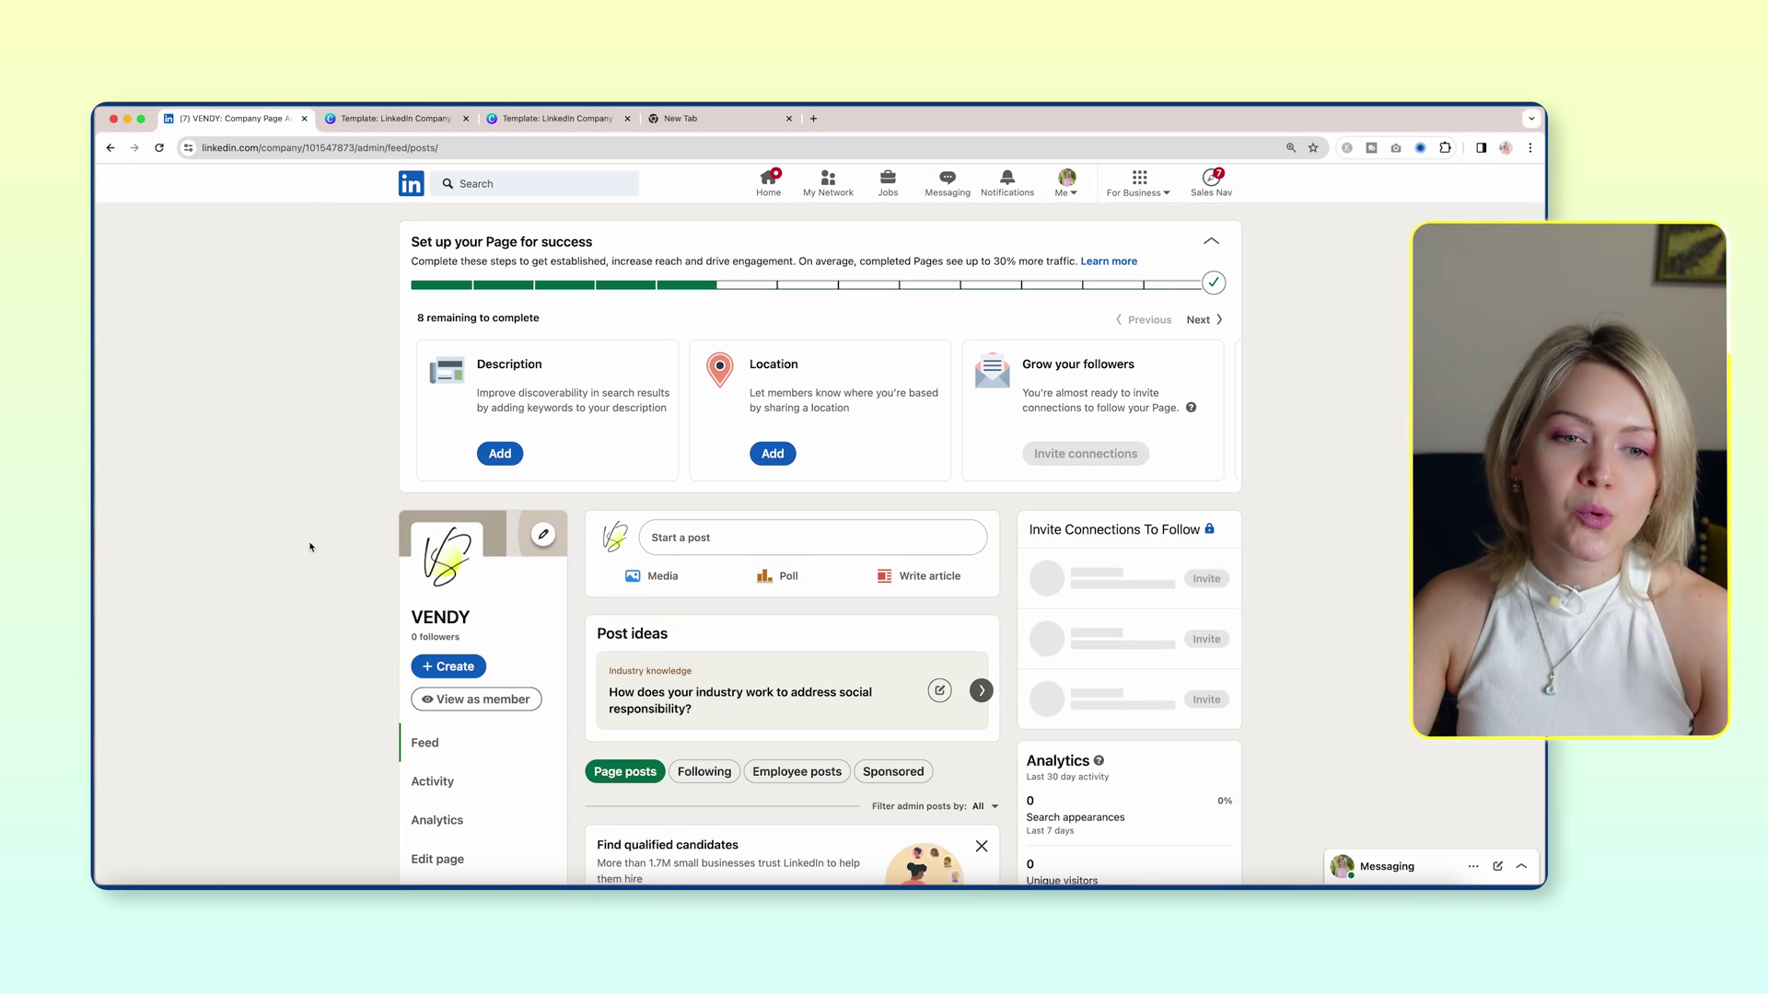
- Check Page info, then keep the Visit website custom button with its website URL
scroll(315, 539, "down", 2)
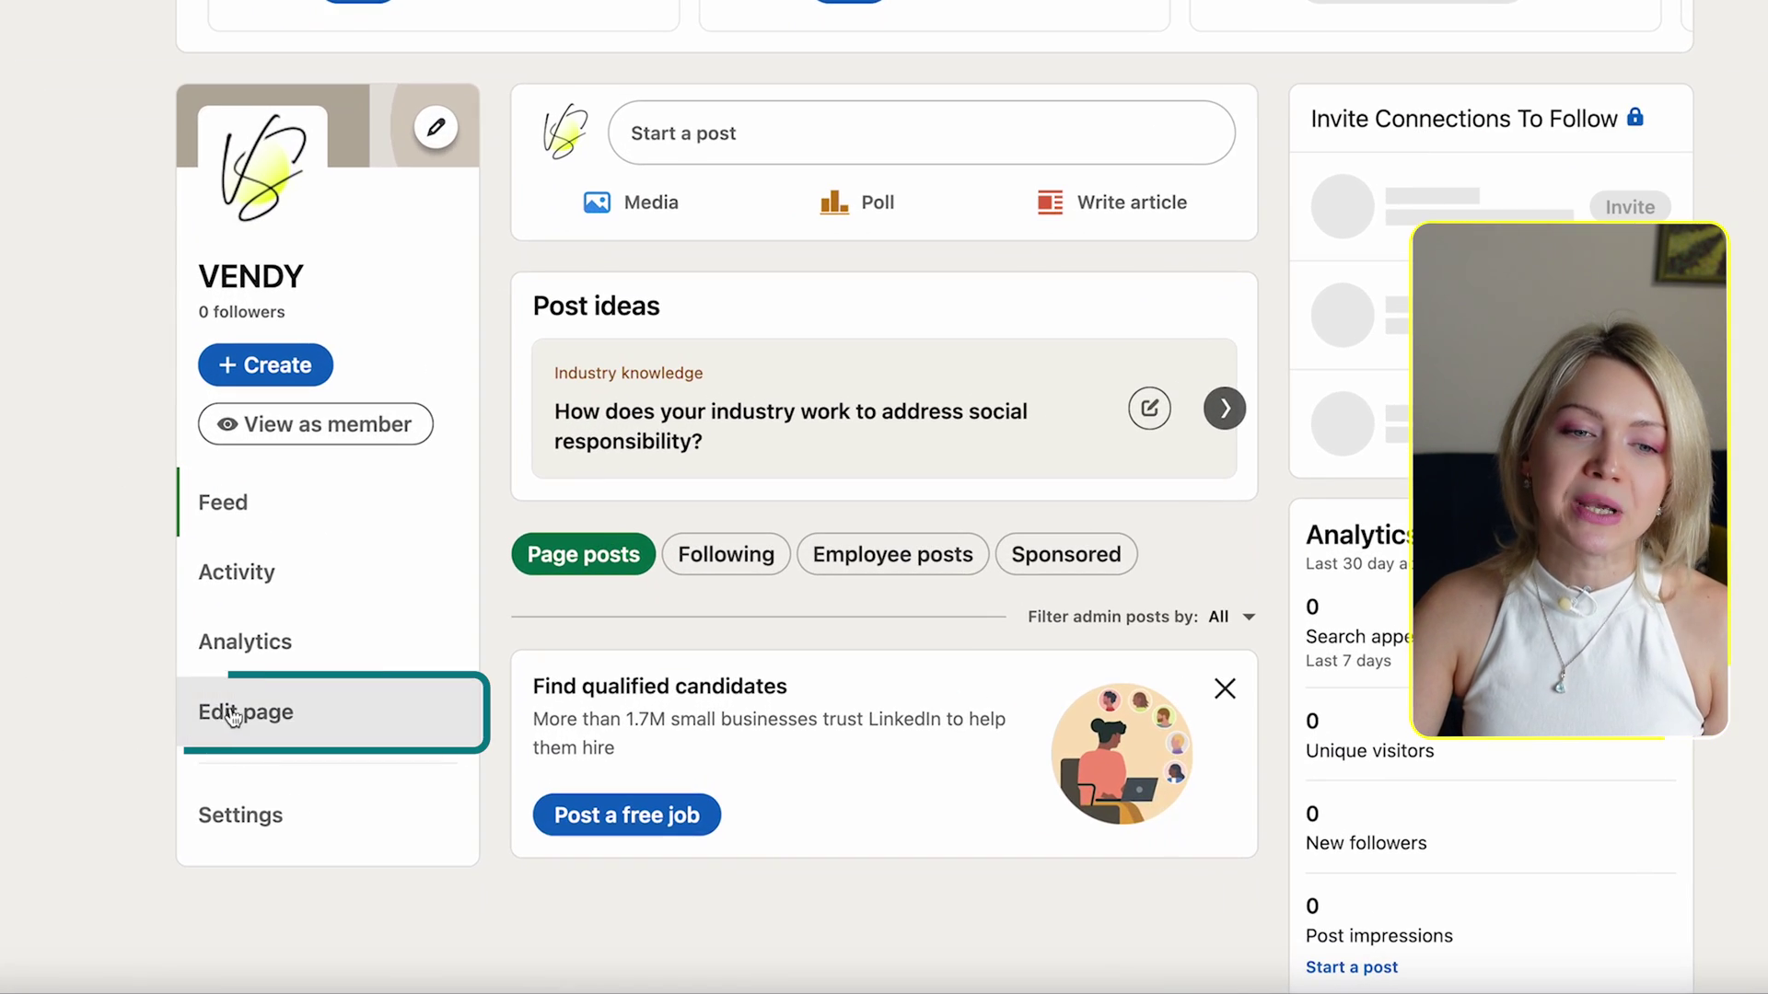
left_click(270, 723)
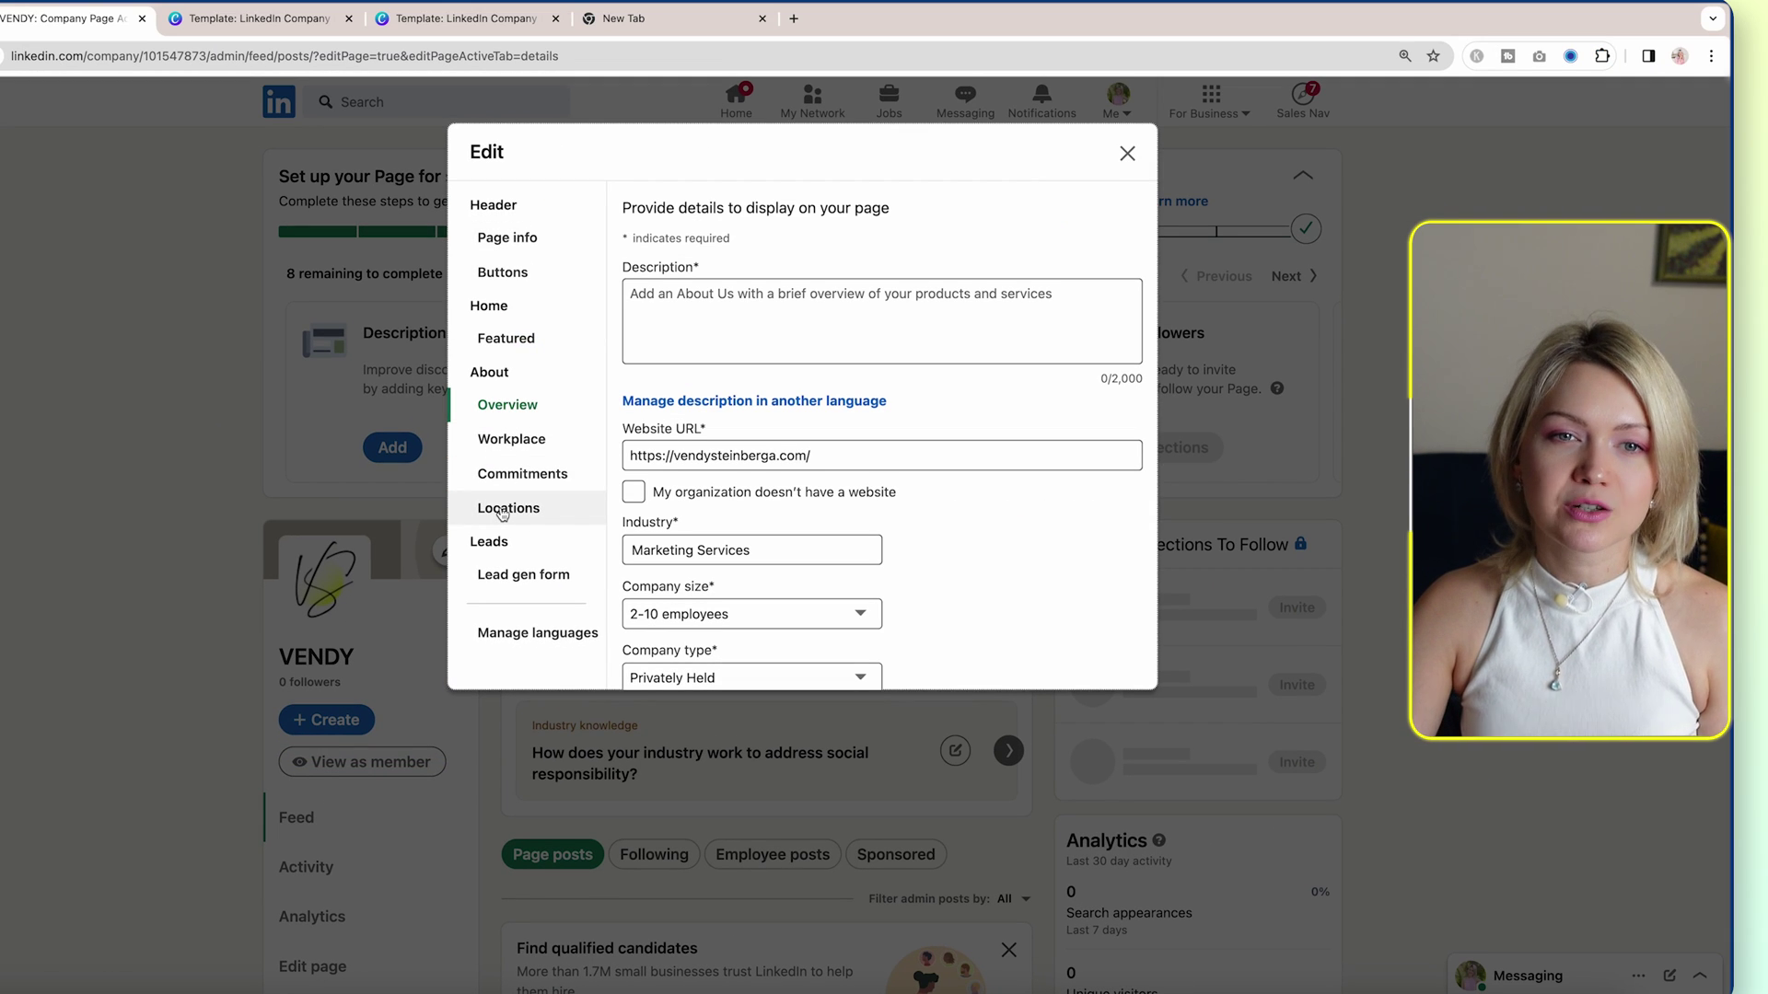
left_click(540, 239)
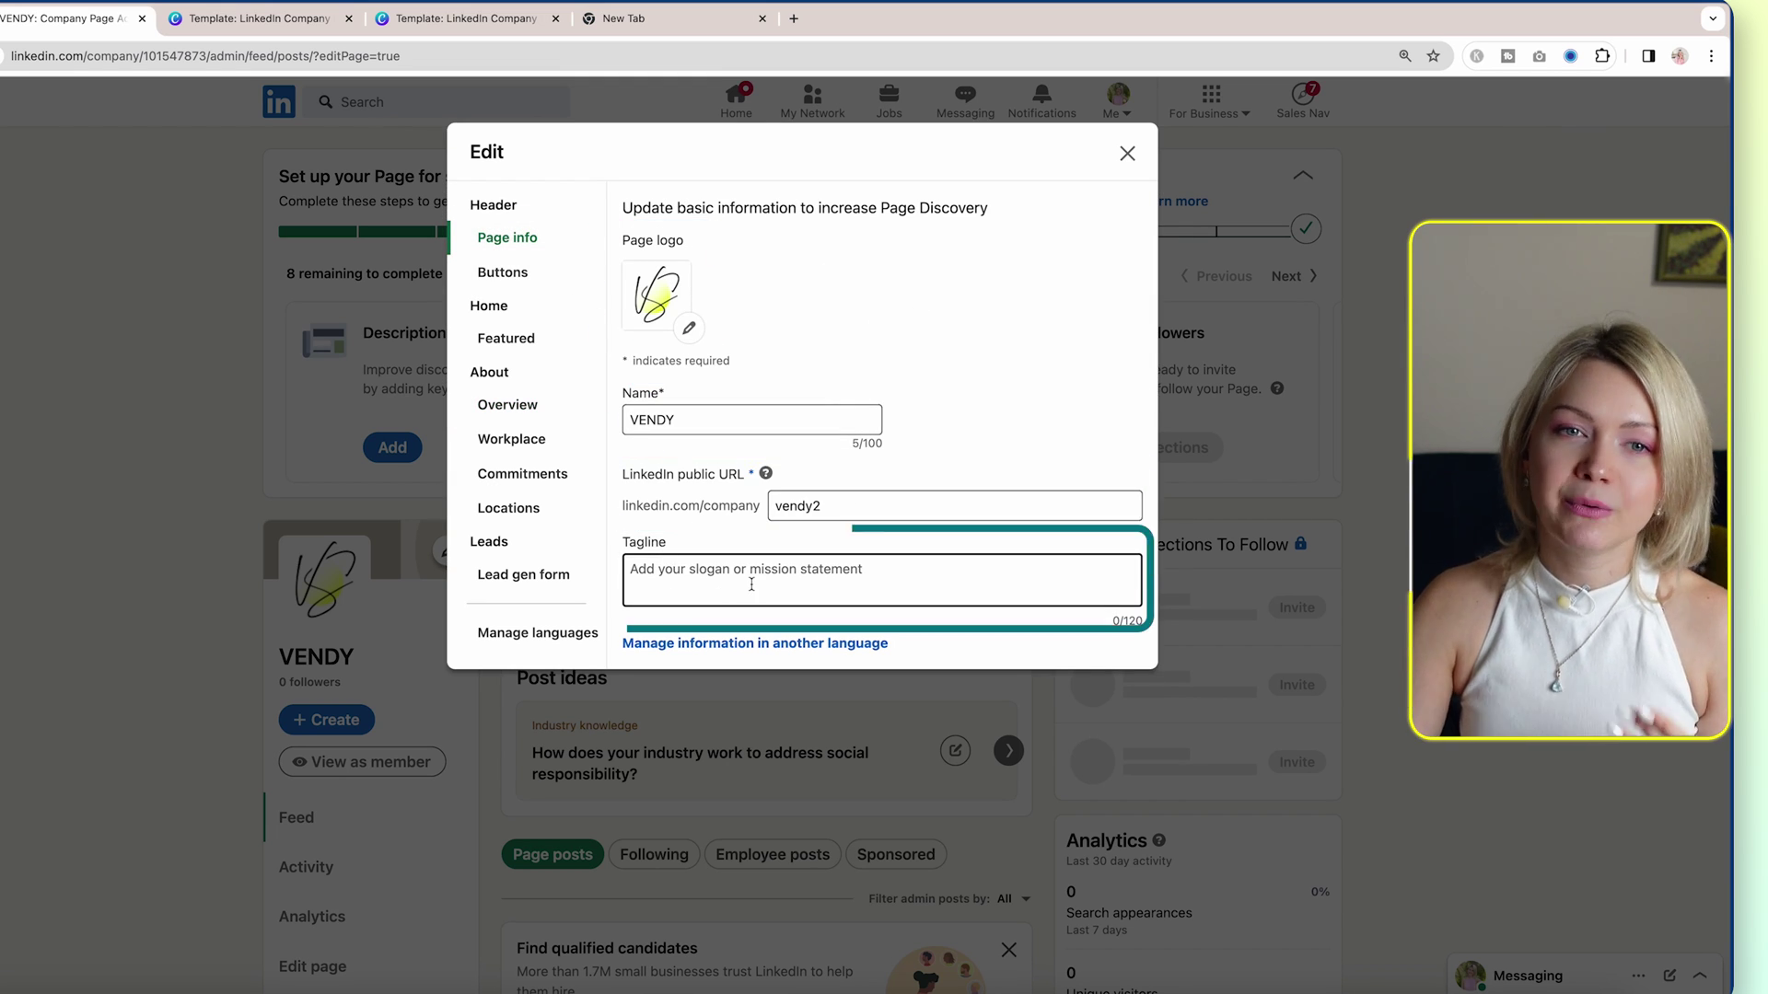
left_click(519, 277)
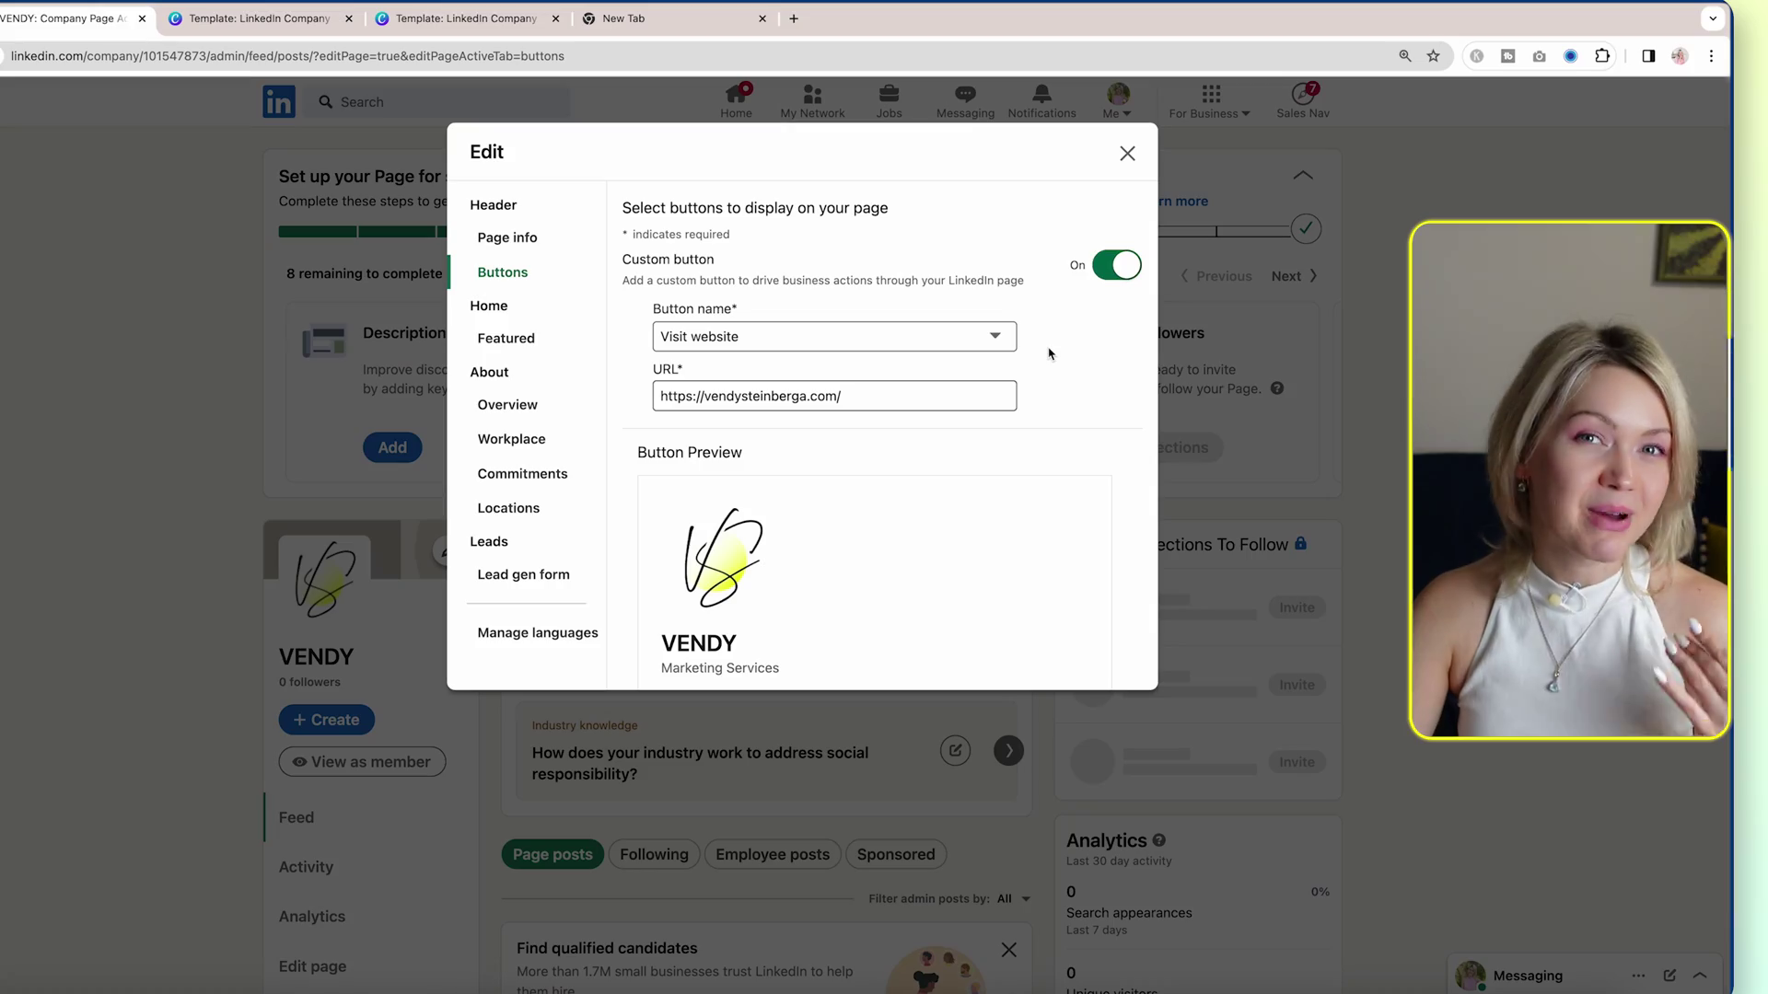
left_click(923, 336)
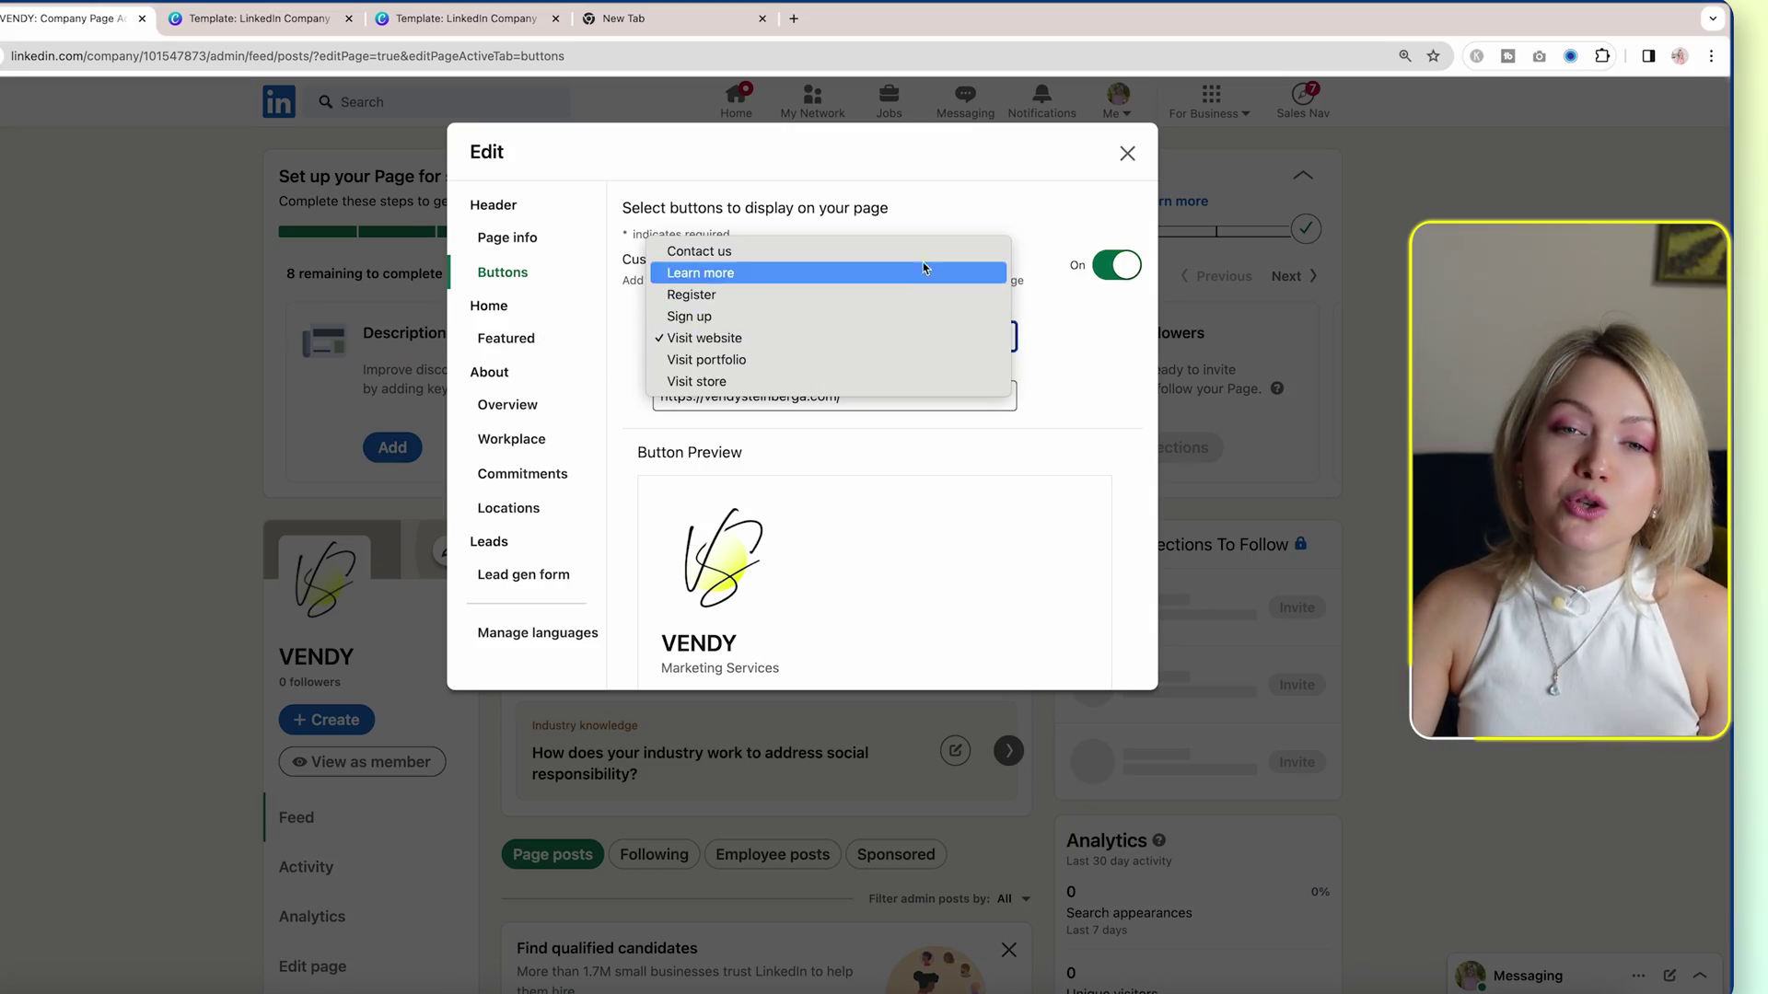
left_click(1058, 396)
triple_click(929, 393)
left_click(930, 393)
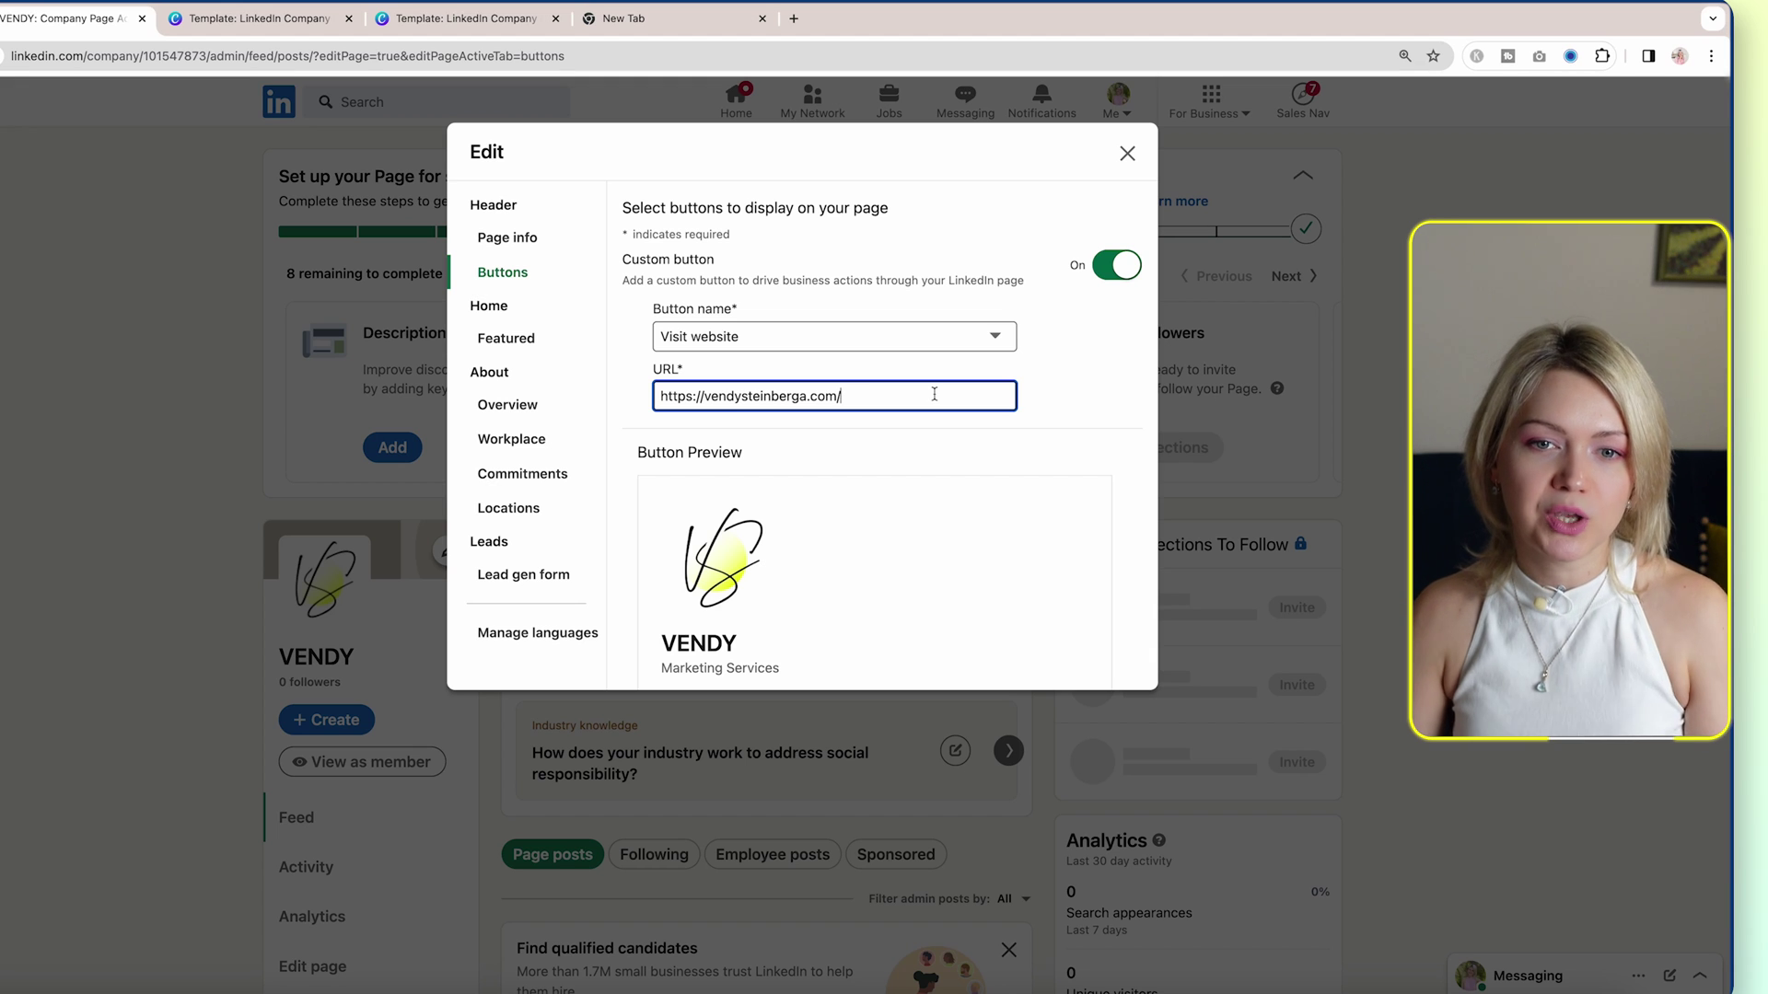
scroll(1000, 511, "down", 2)
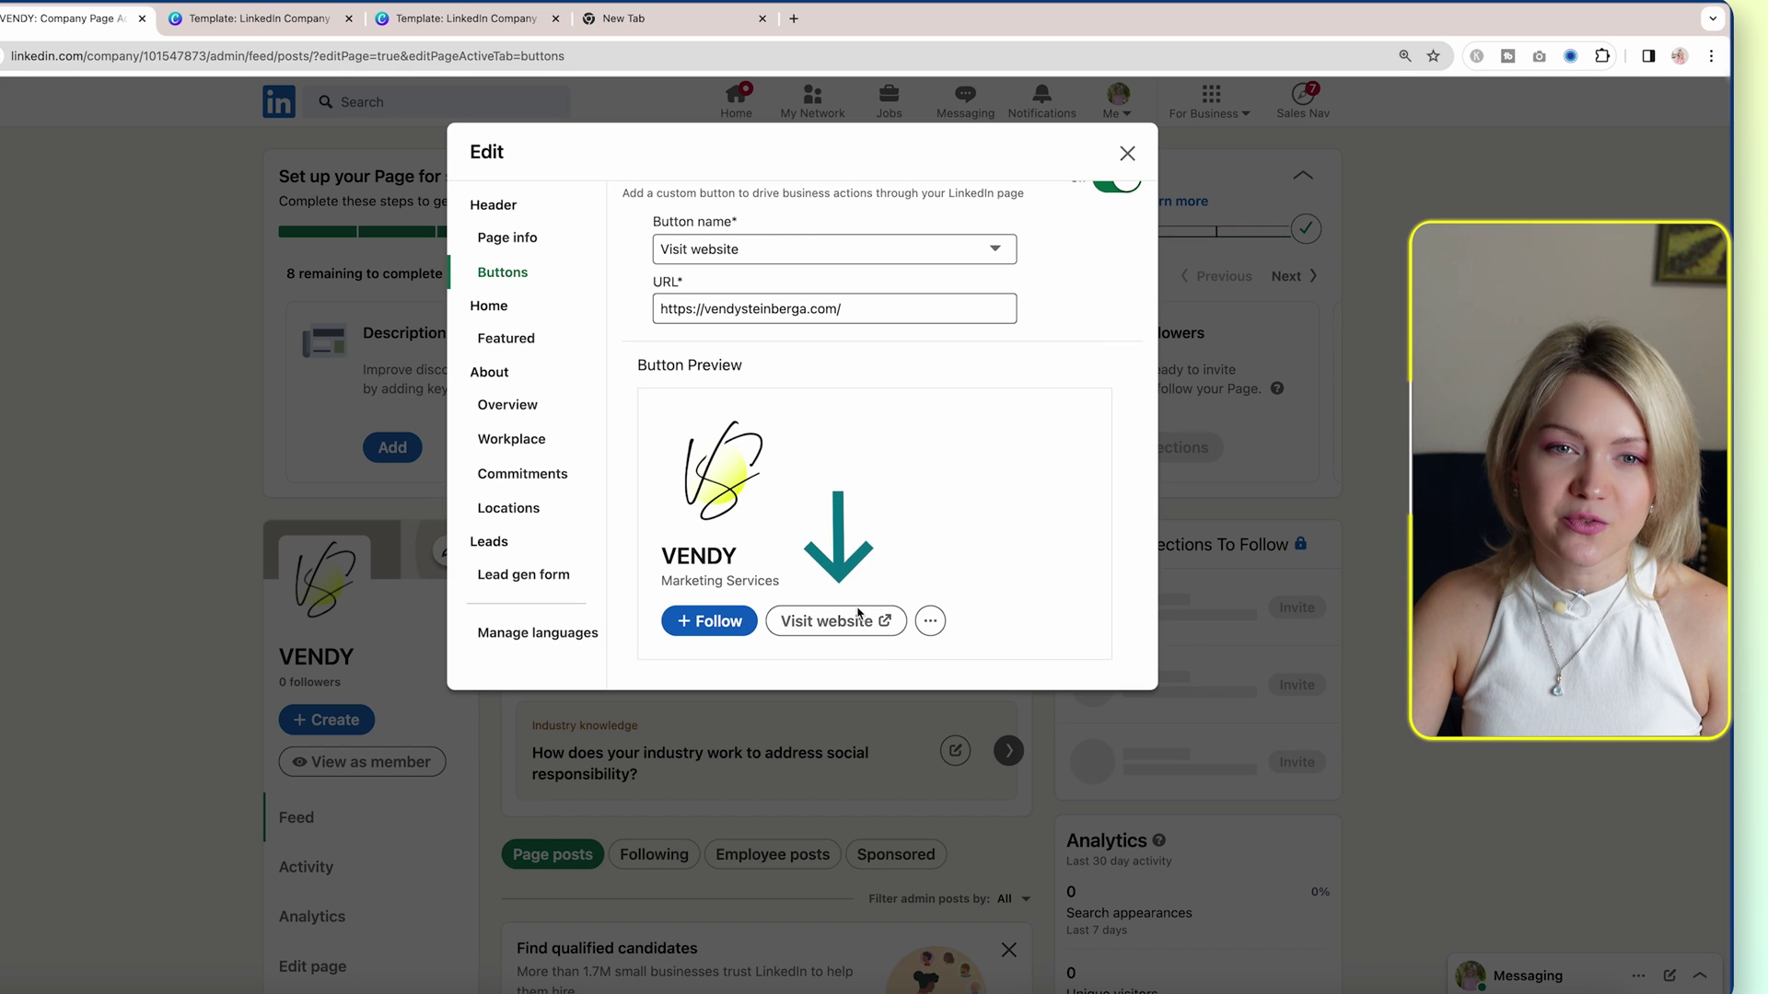
- Paste the prepared company description into the VENDY page overview
left_click(503, 341)
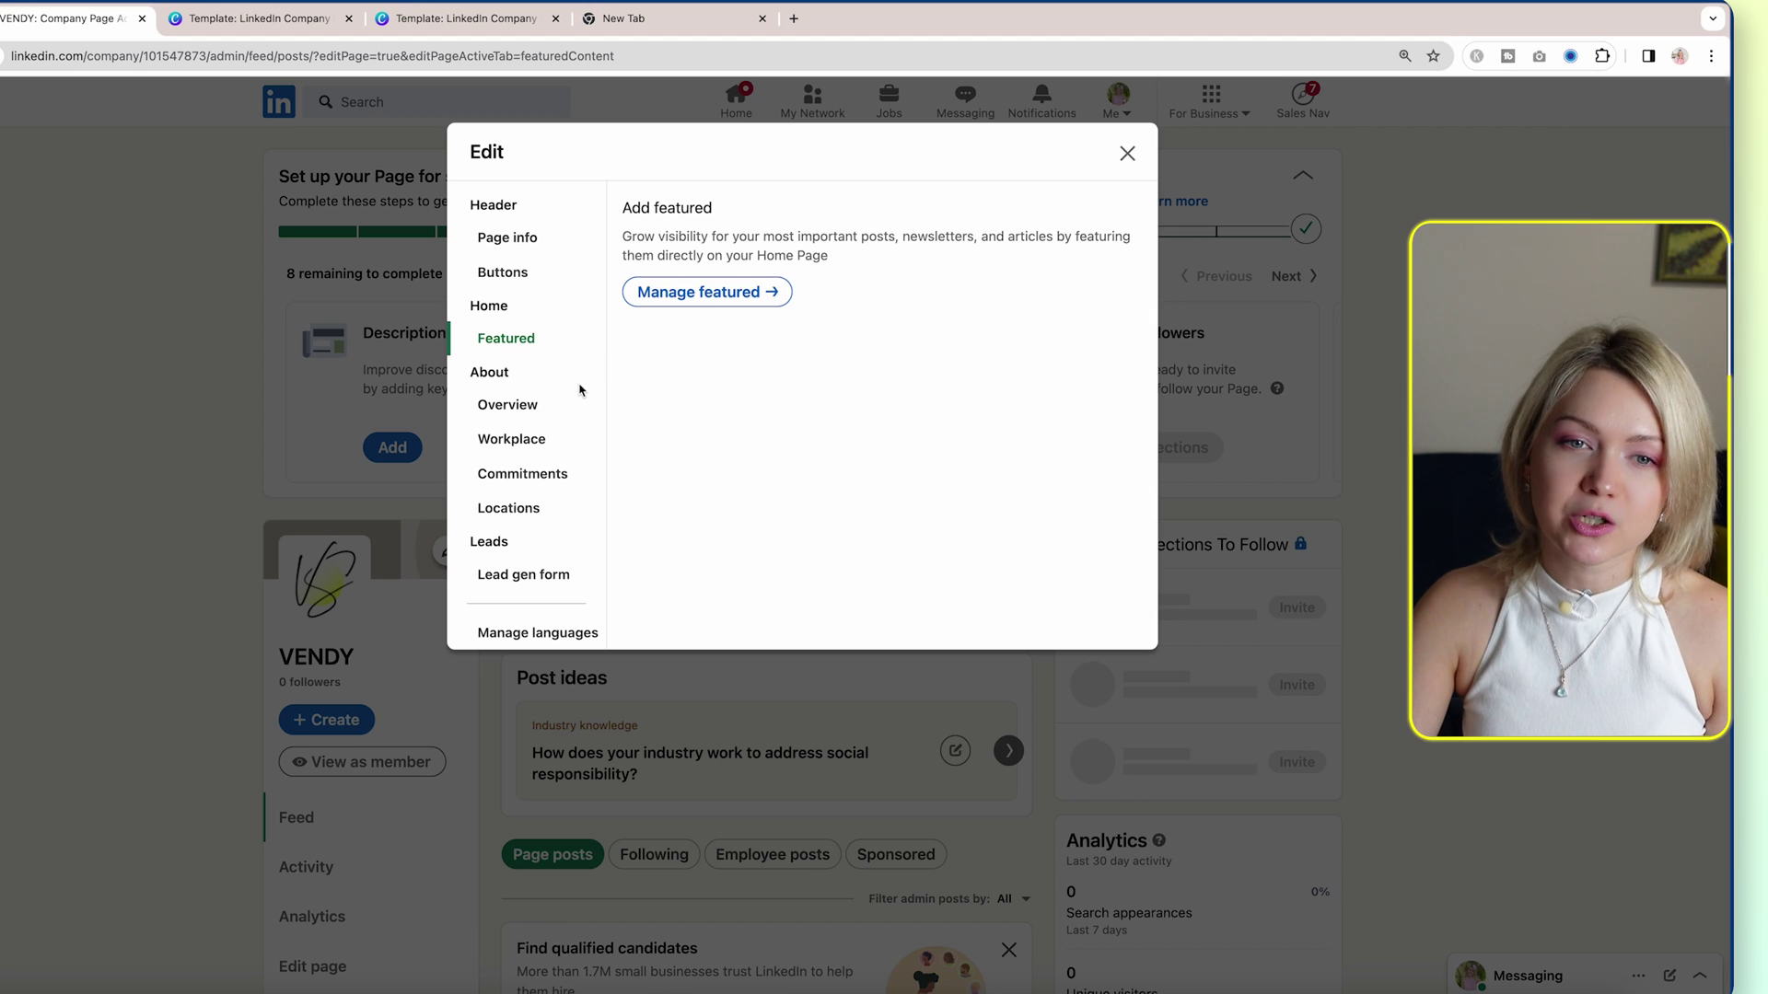
left_click(507, 406)
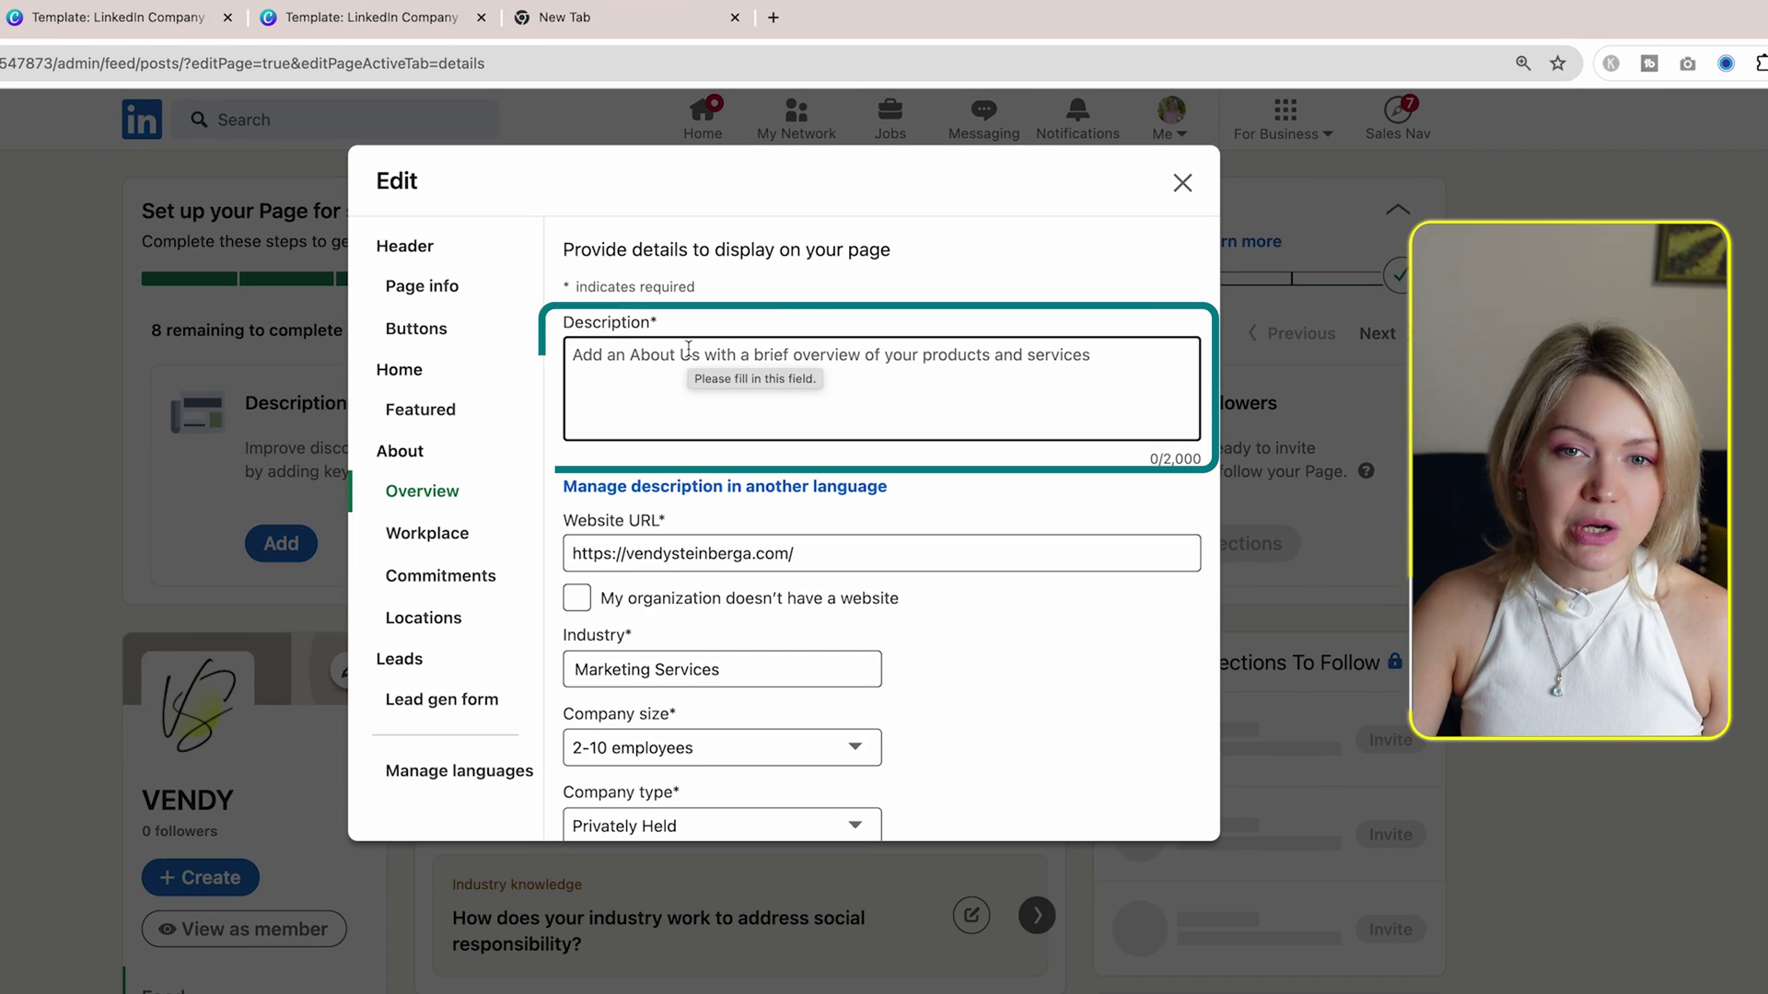
left_click(691, 354)
type("Helping service-based entrepreneurs attract a steady inbound flow of ready-to-buy clients on LinkedIn in 16 weeks, without cold outreach, by using AI & podcasting for content creation 👉 Ask me about LinkedIn Bootcamp")
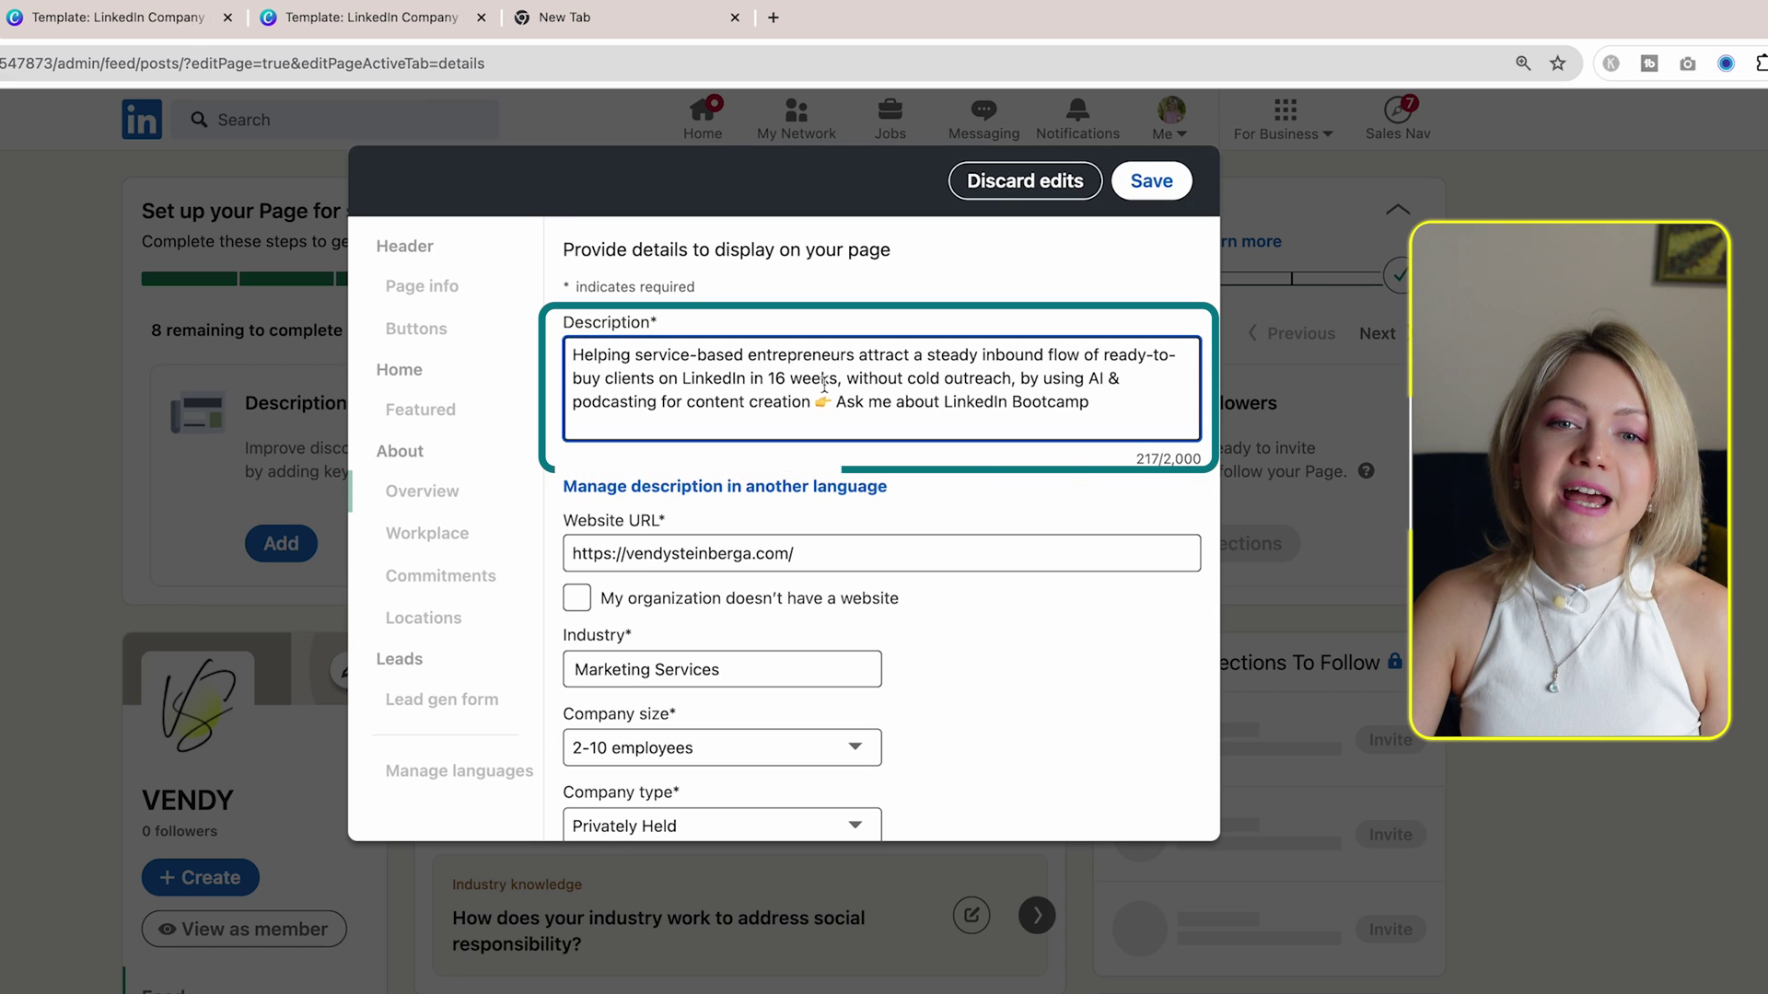
scroll(884, 373, "down", 2)
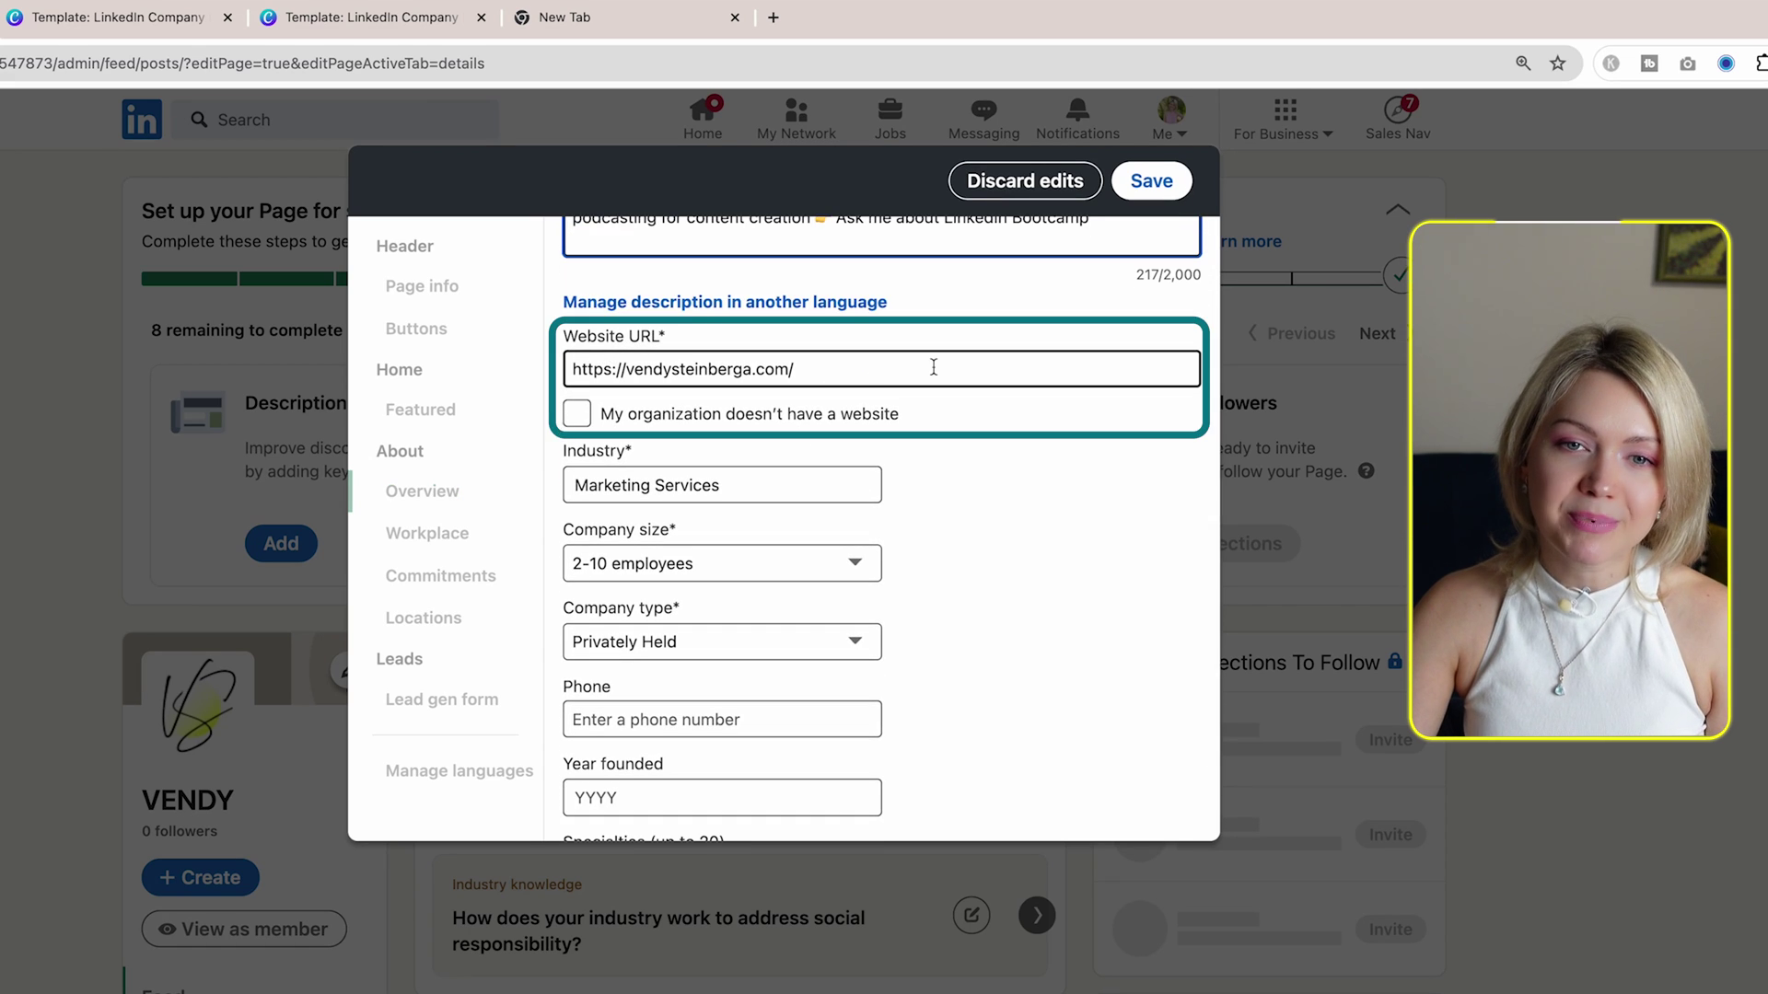
scroll(932, 366, "down", 1)
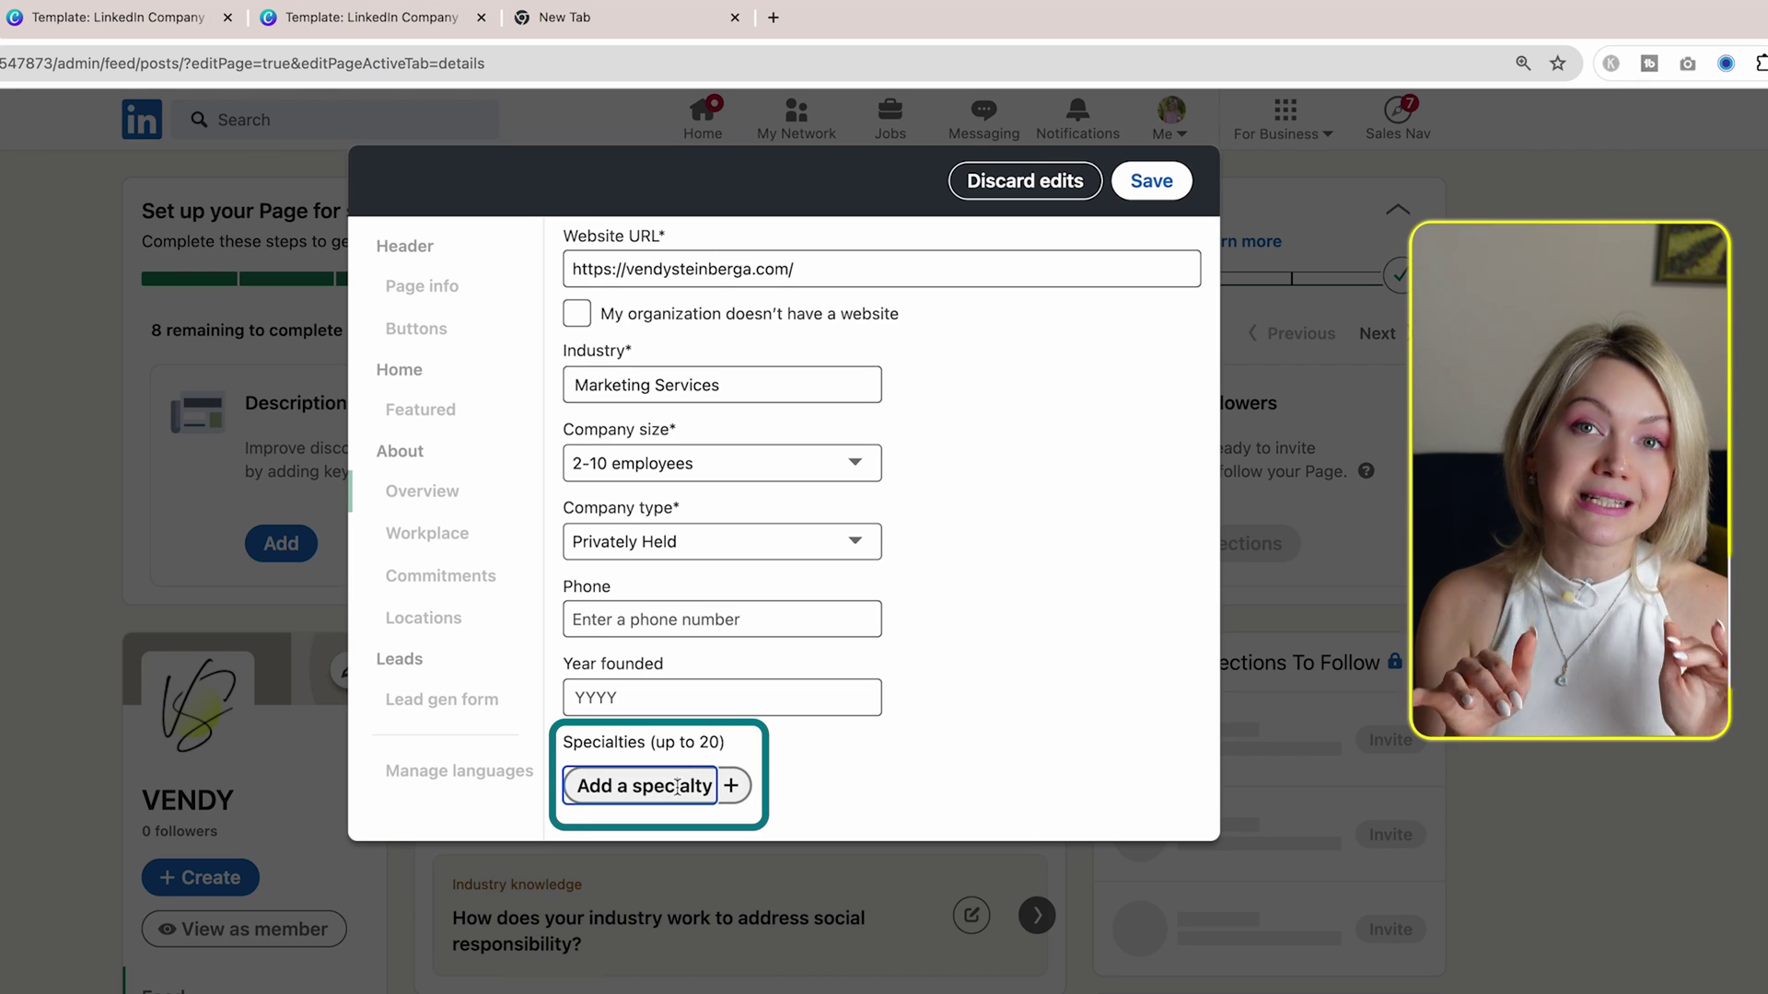
- Add 'marketing' and 'lead generation' as specialties and save the page details
type("market")
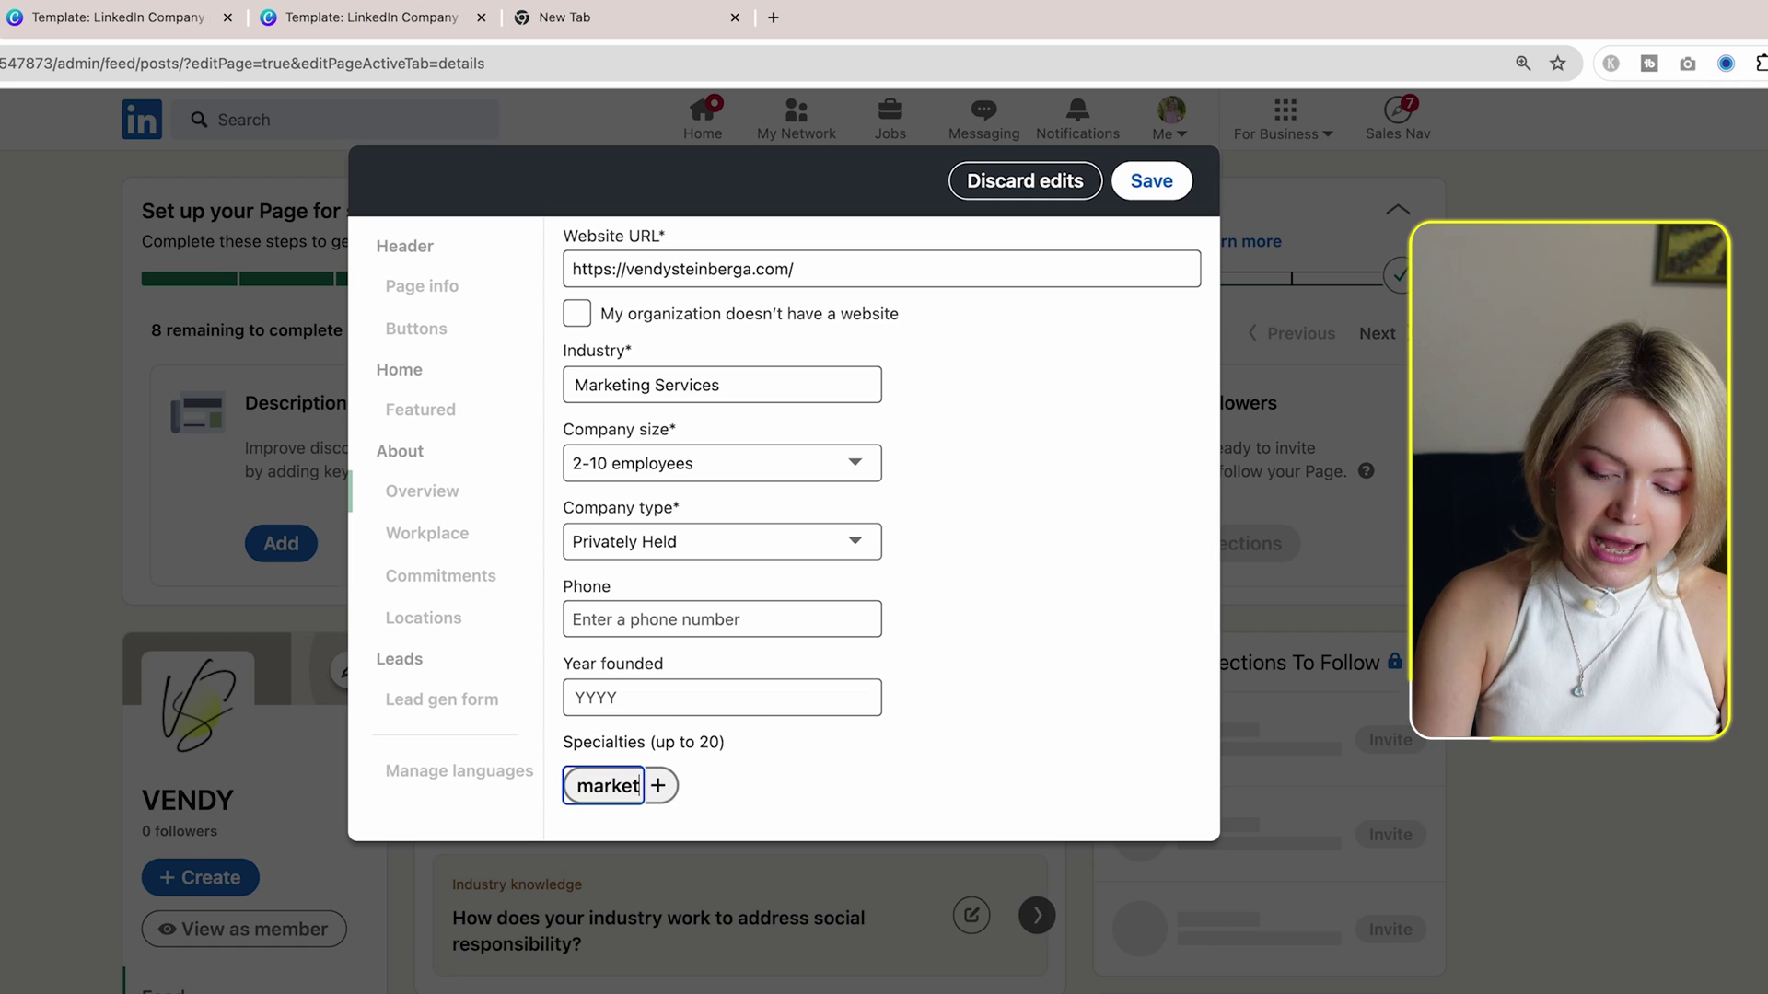
type("ing")
key("Return")
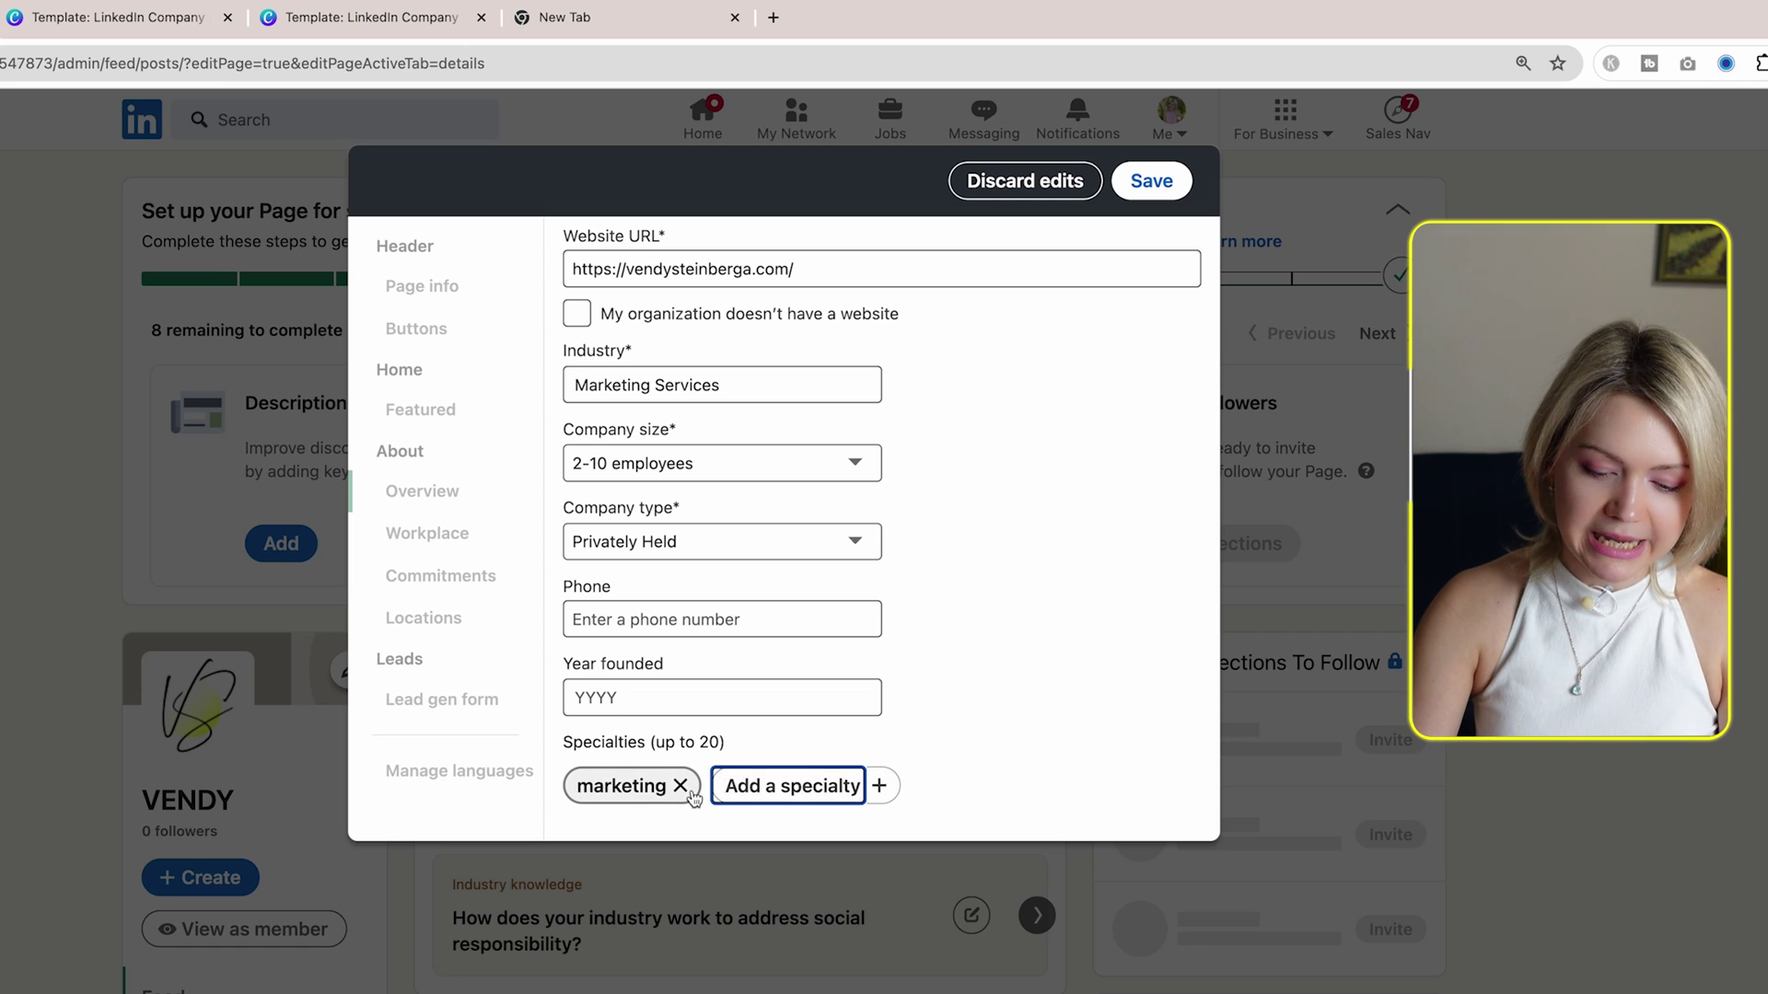
type("lead generation")
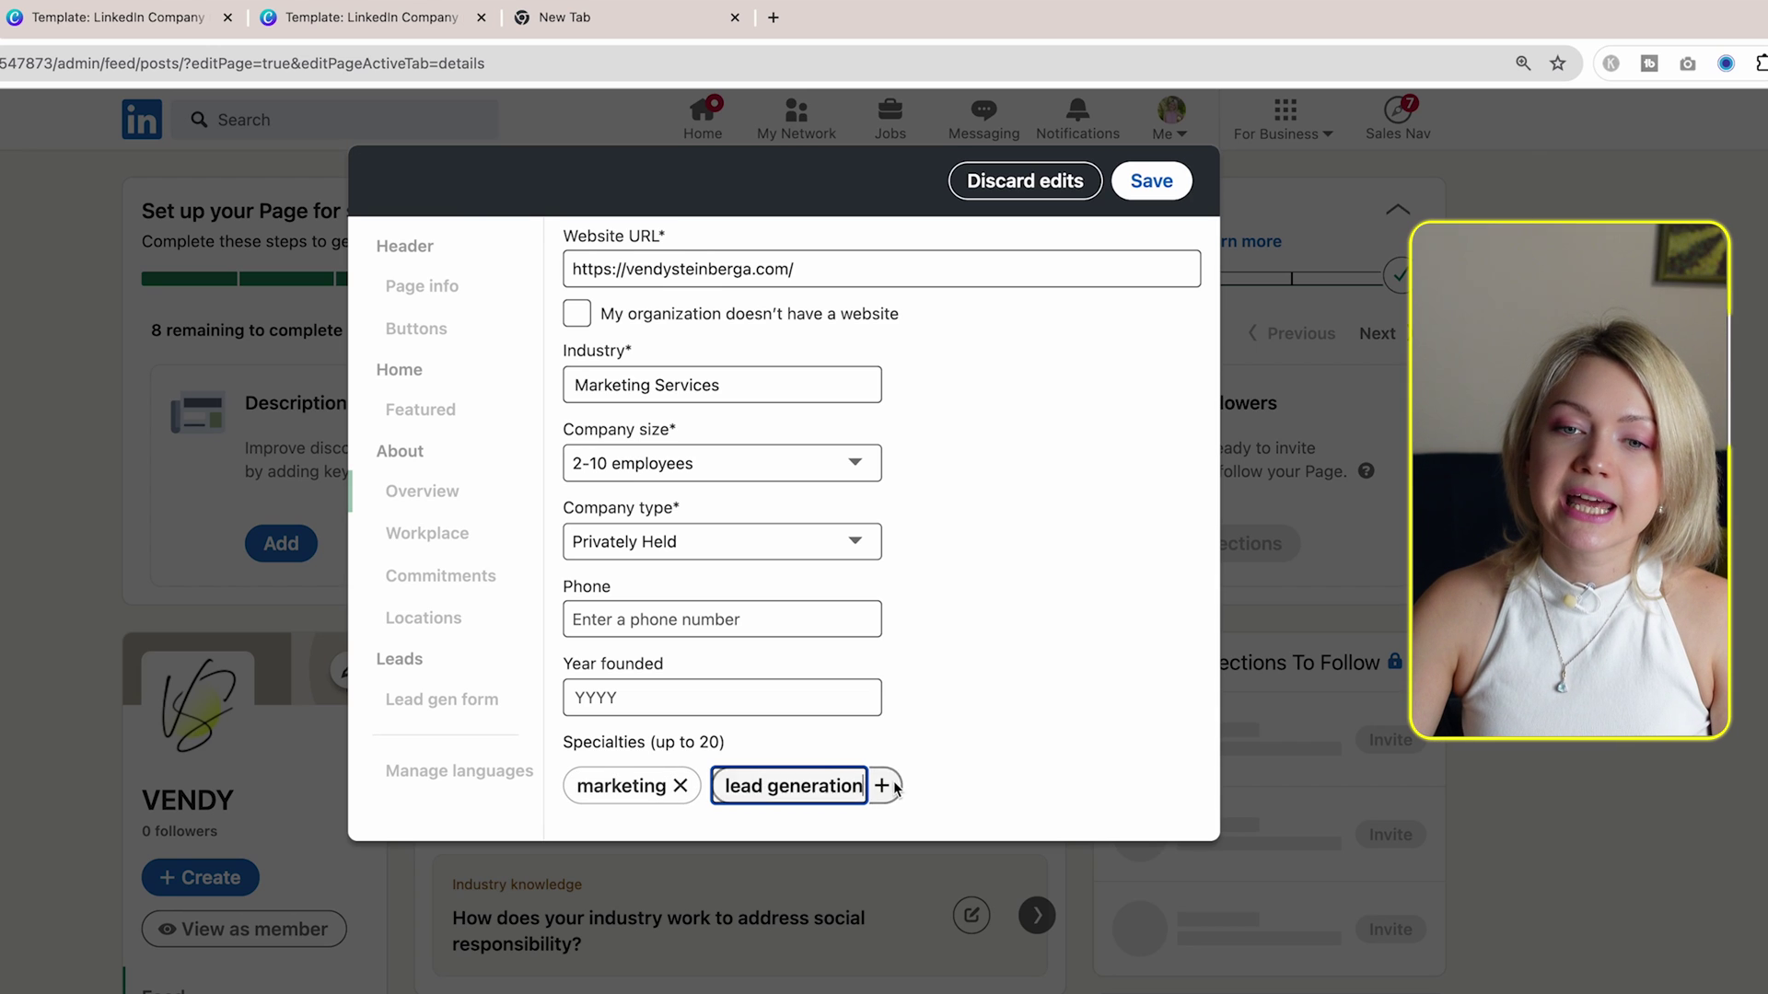
key("Return")
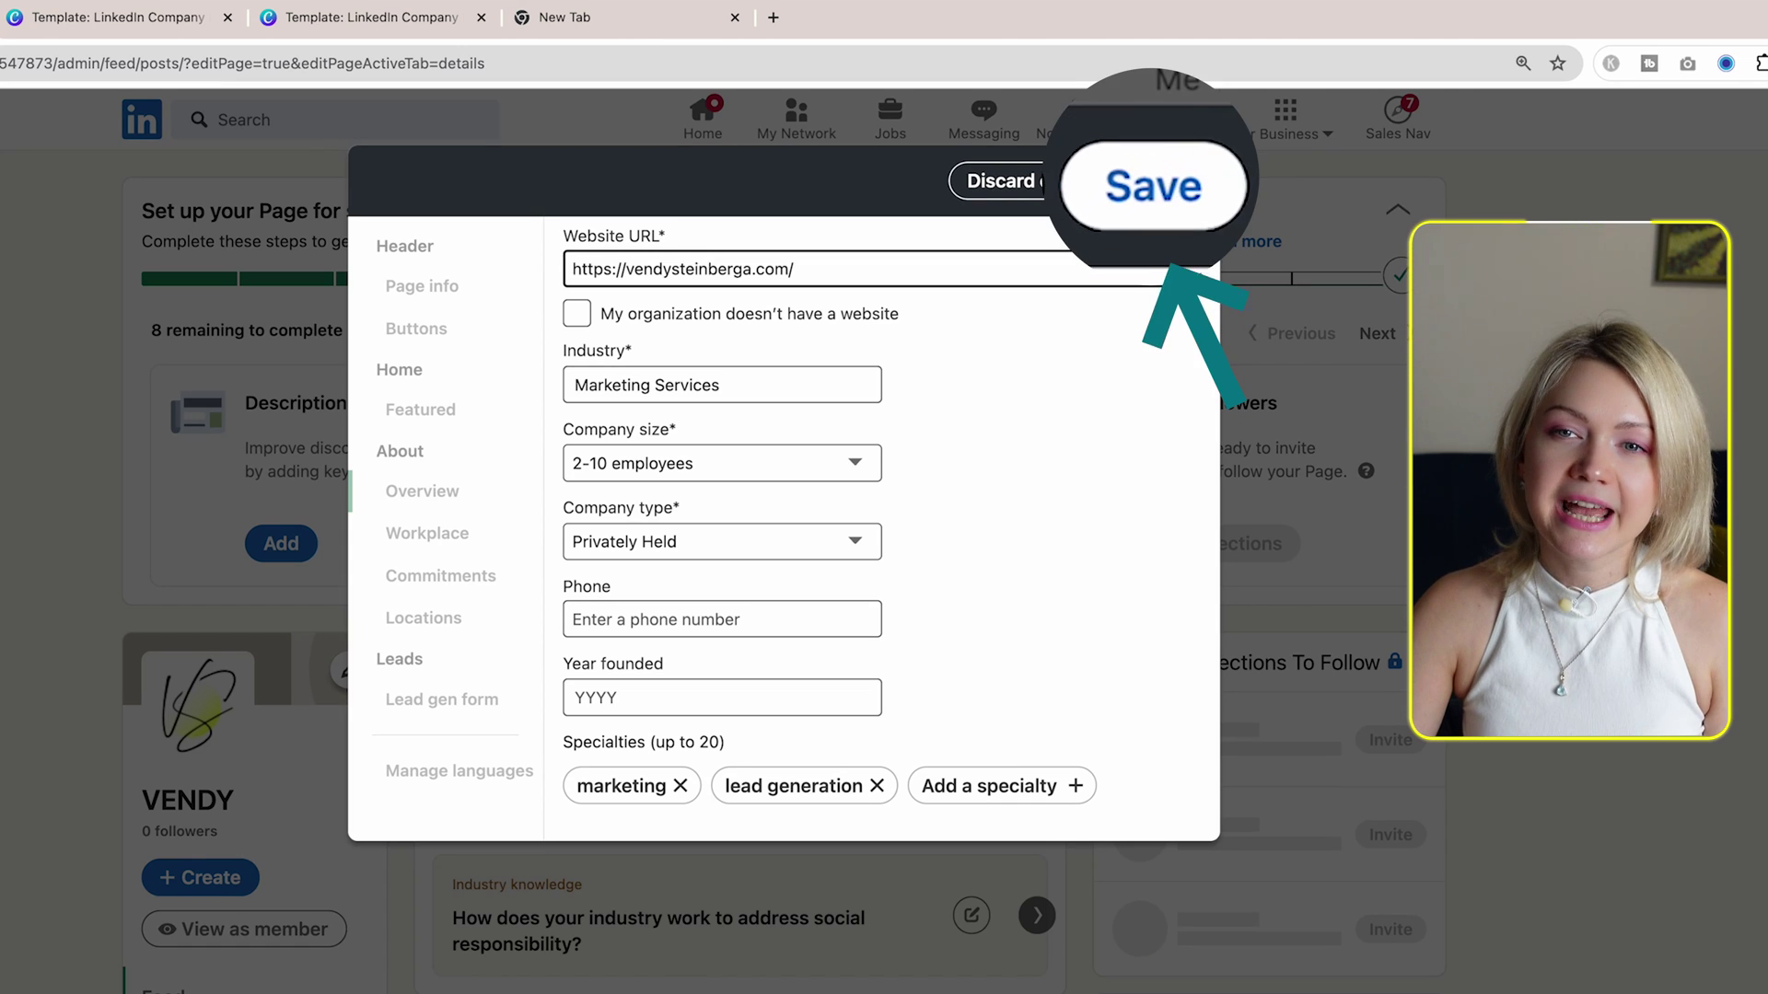
left_click(1158, 187)
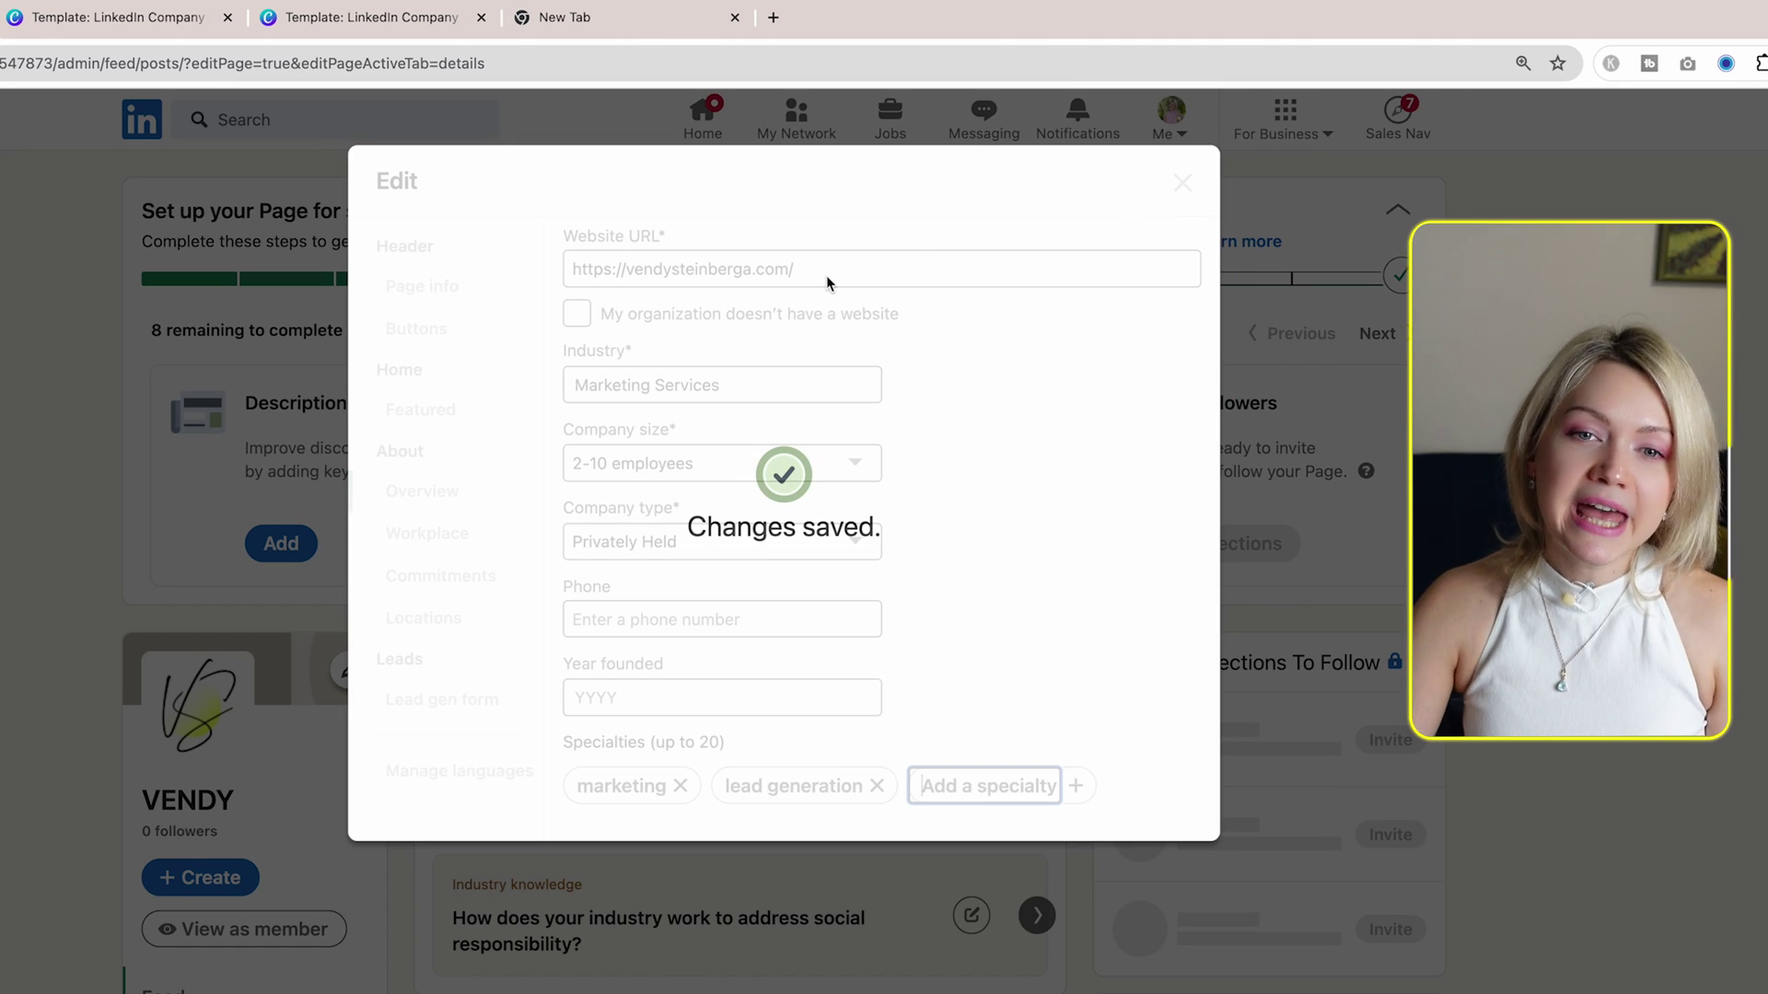
- Look through Workplace, Commitments, Locations and Lead gen form, then close the editor and share prompt
left_click(410, 539)
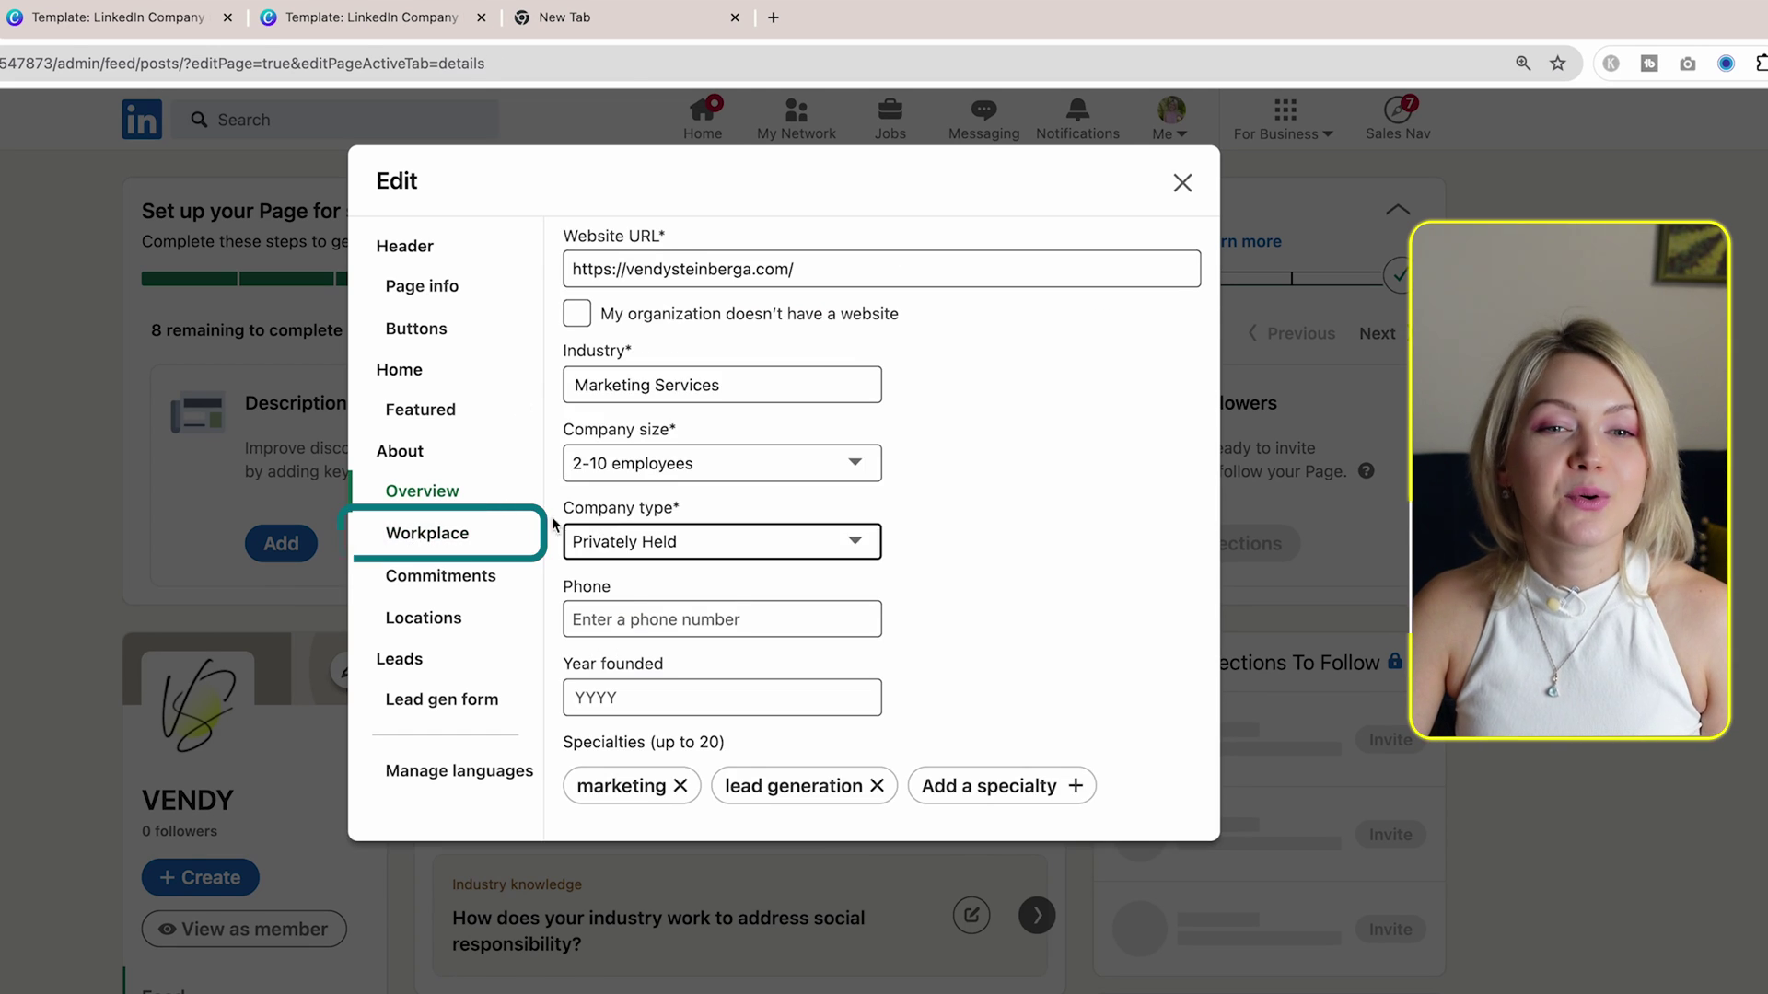
left_click(424, 534)
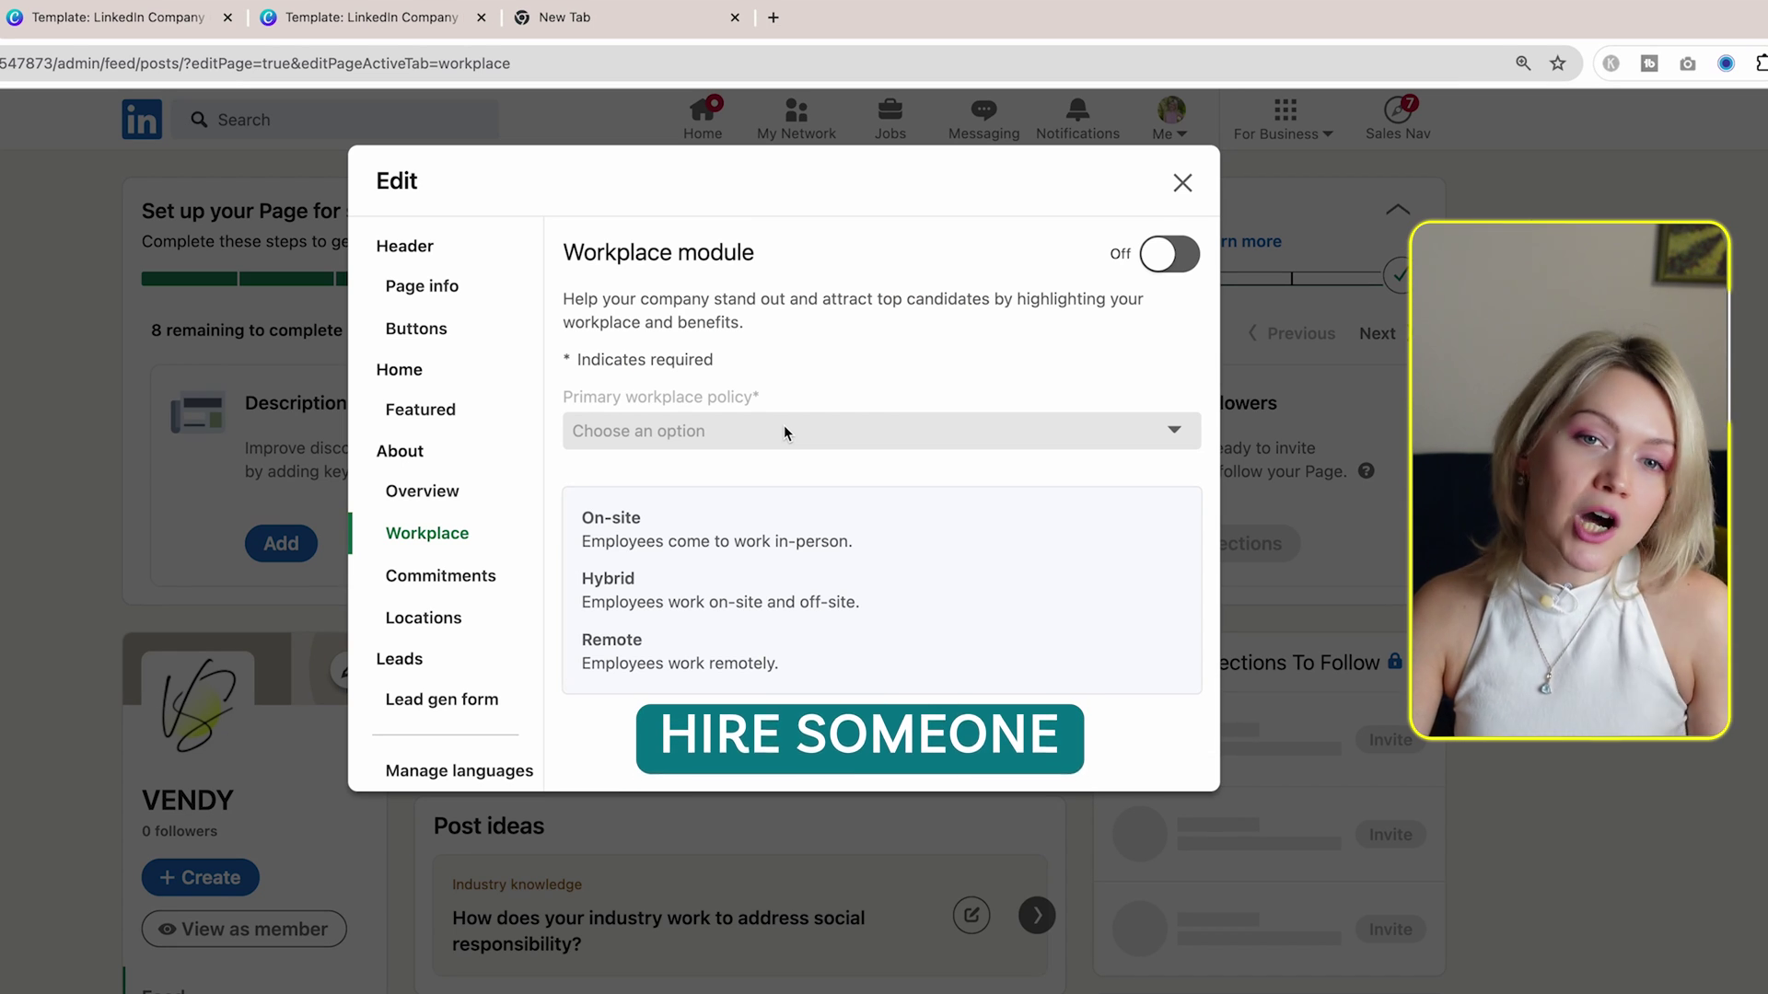
left_click(442, 587)
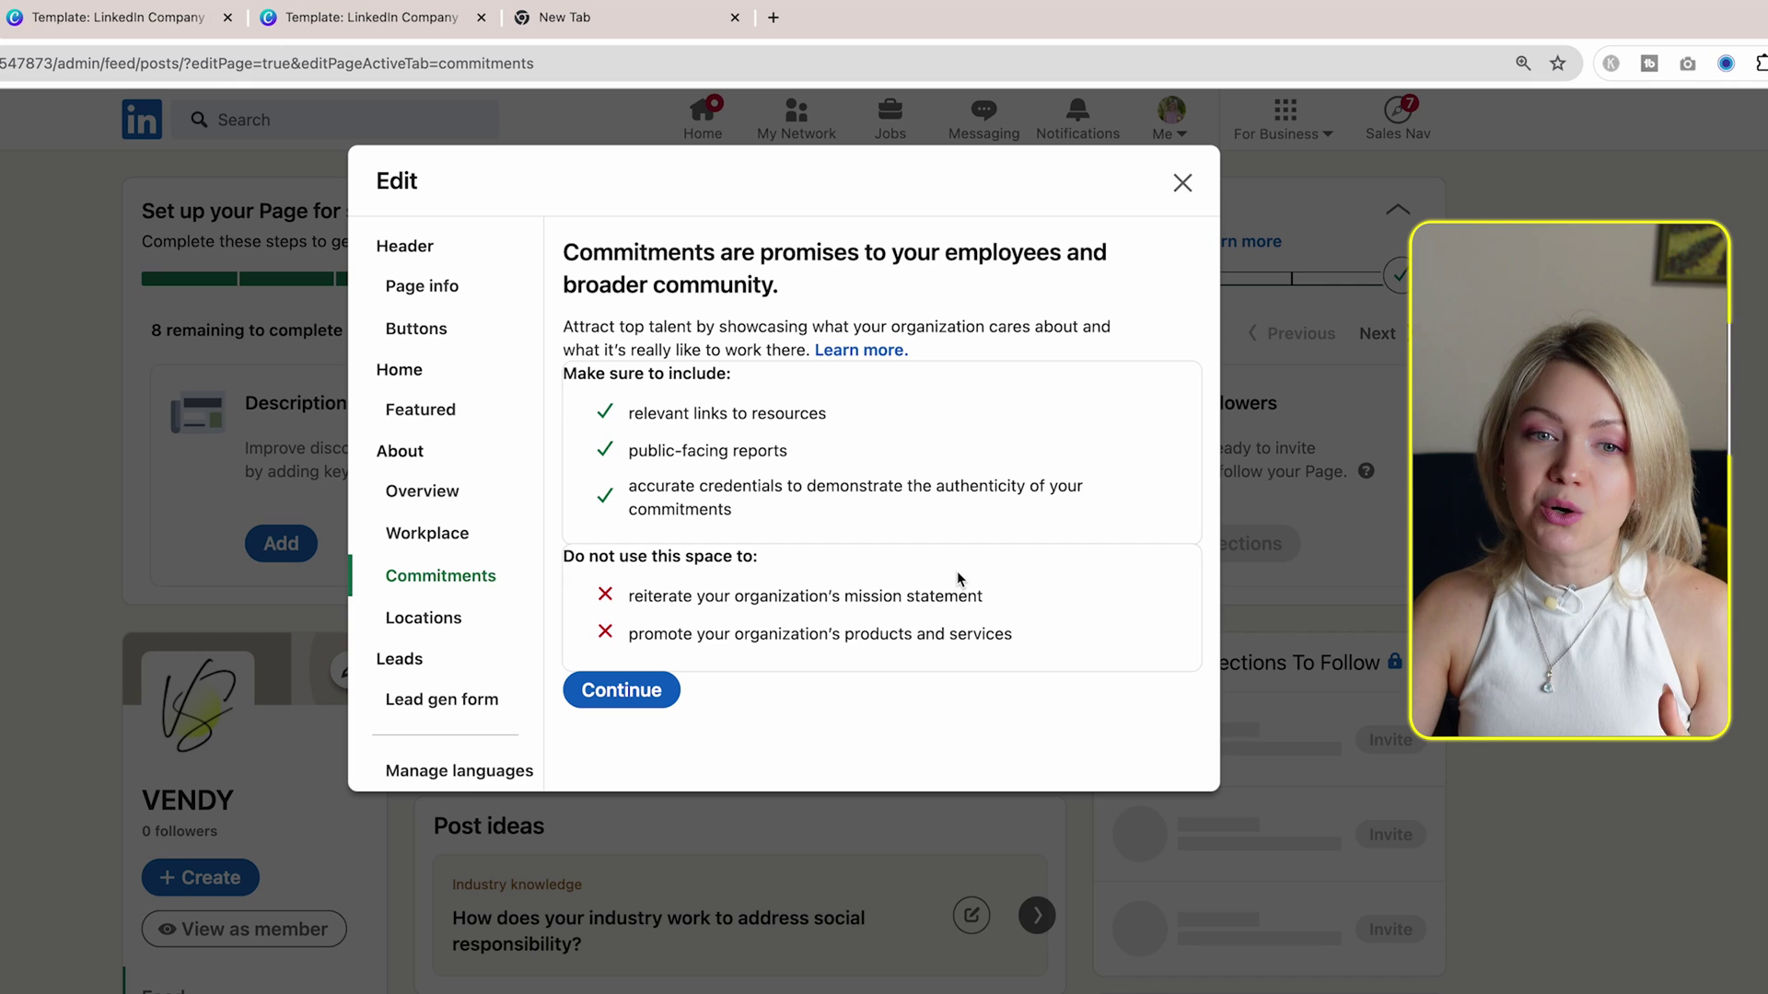
left_click(452, 619)
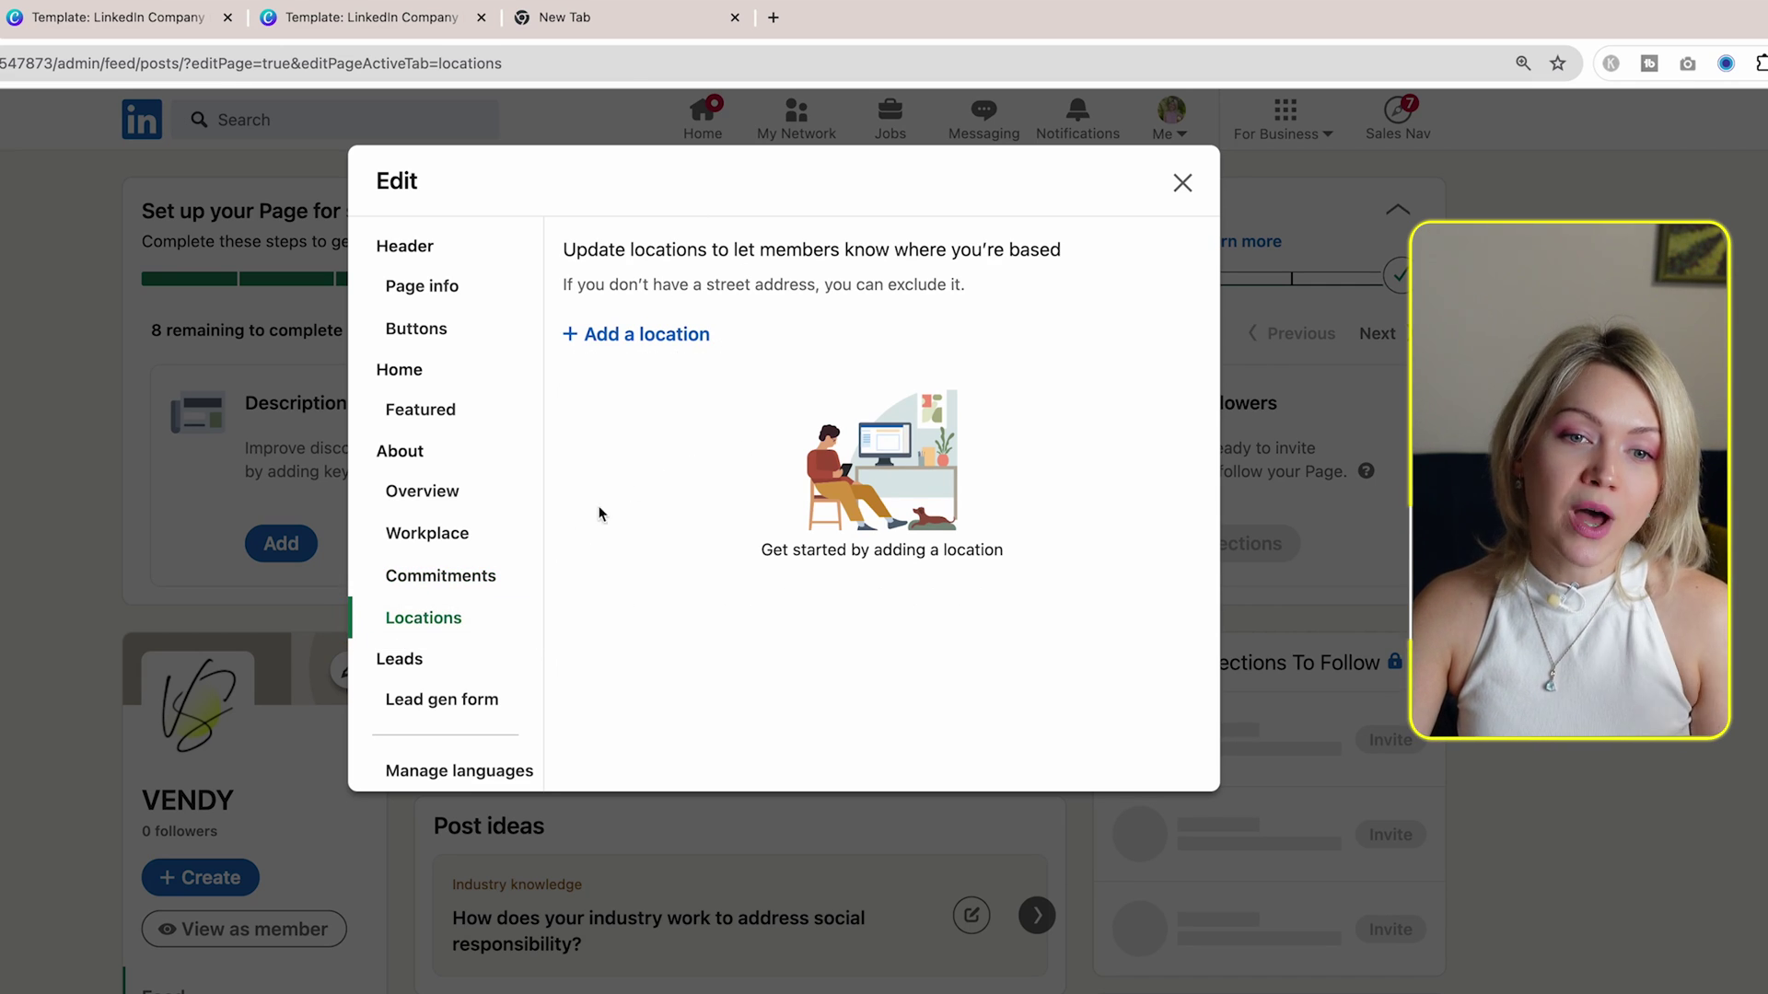
left_click(504, 699)
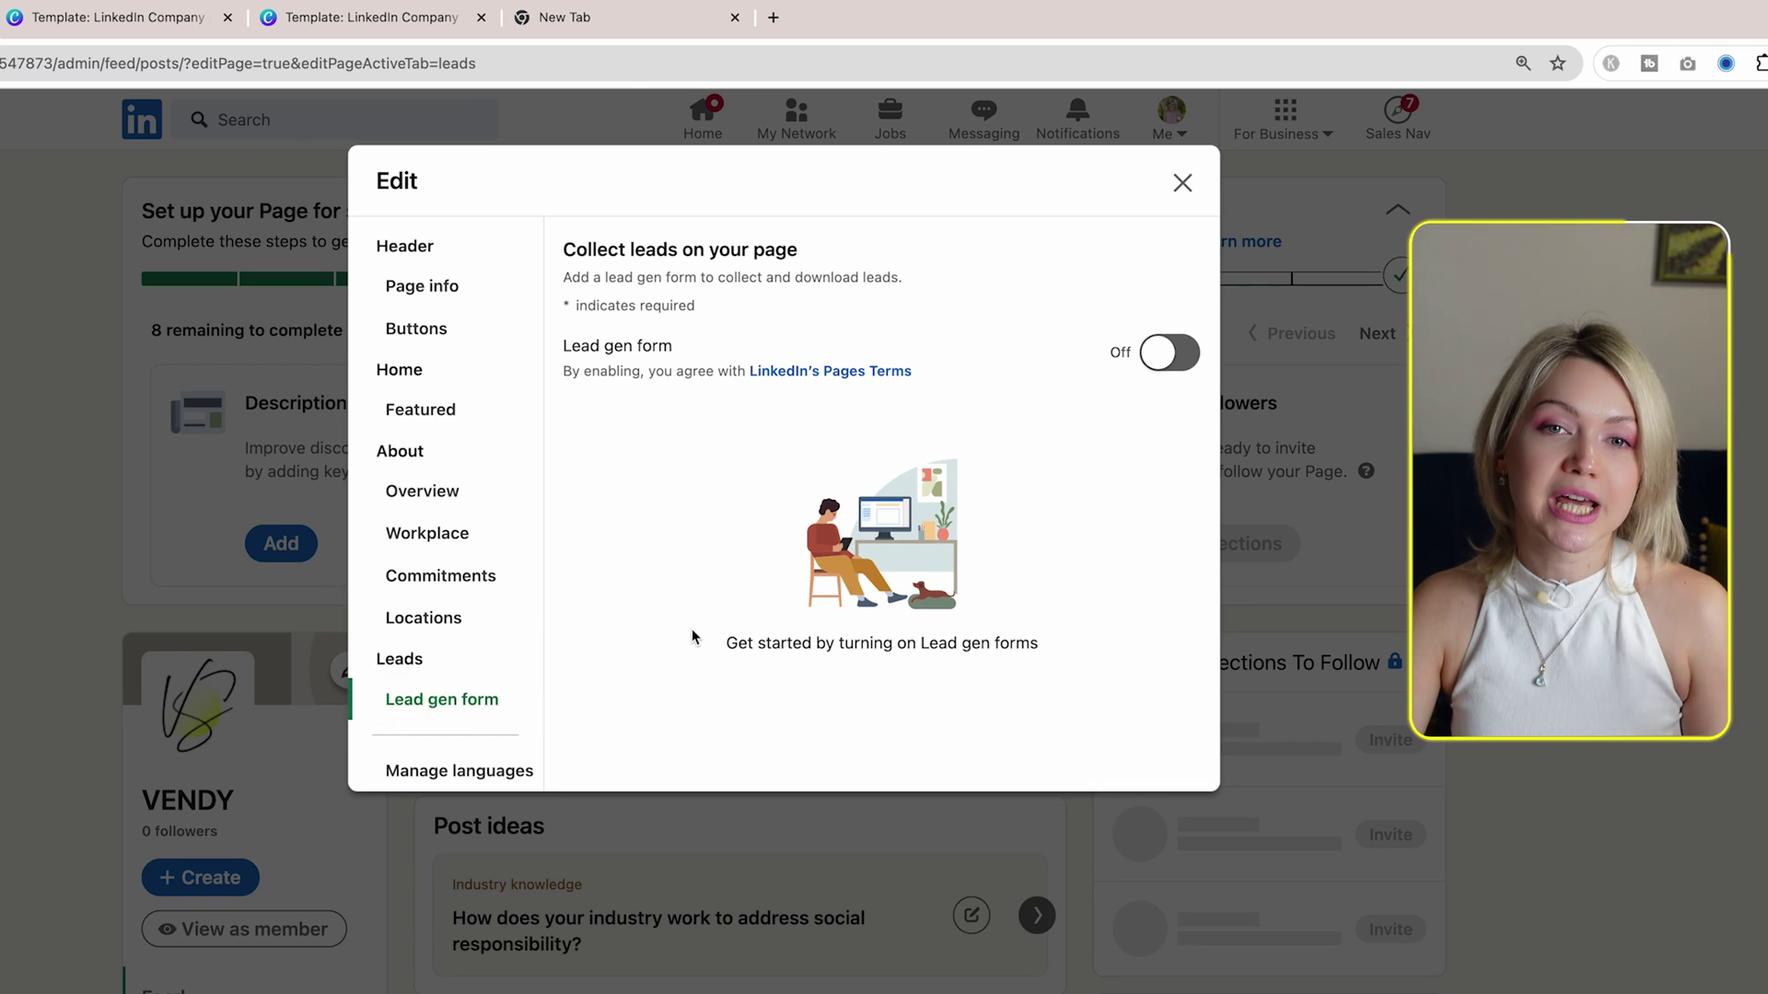
left_click(1183, 183)
left_click(1180, 181)
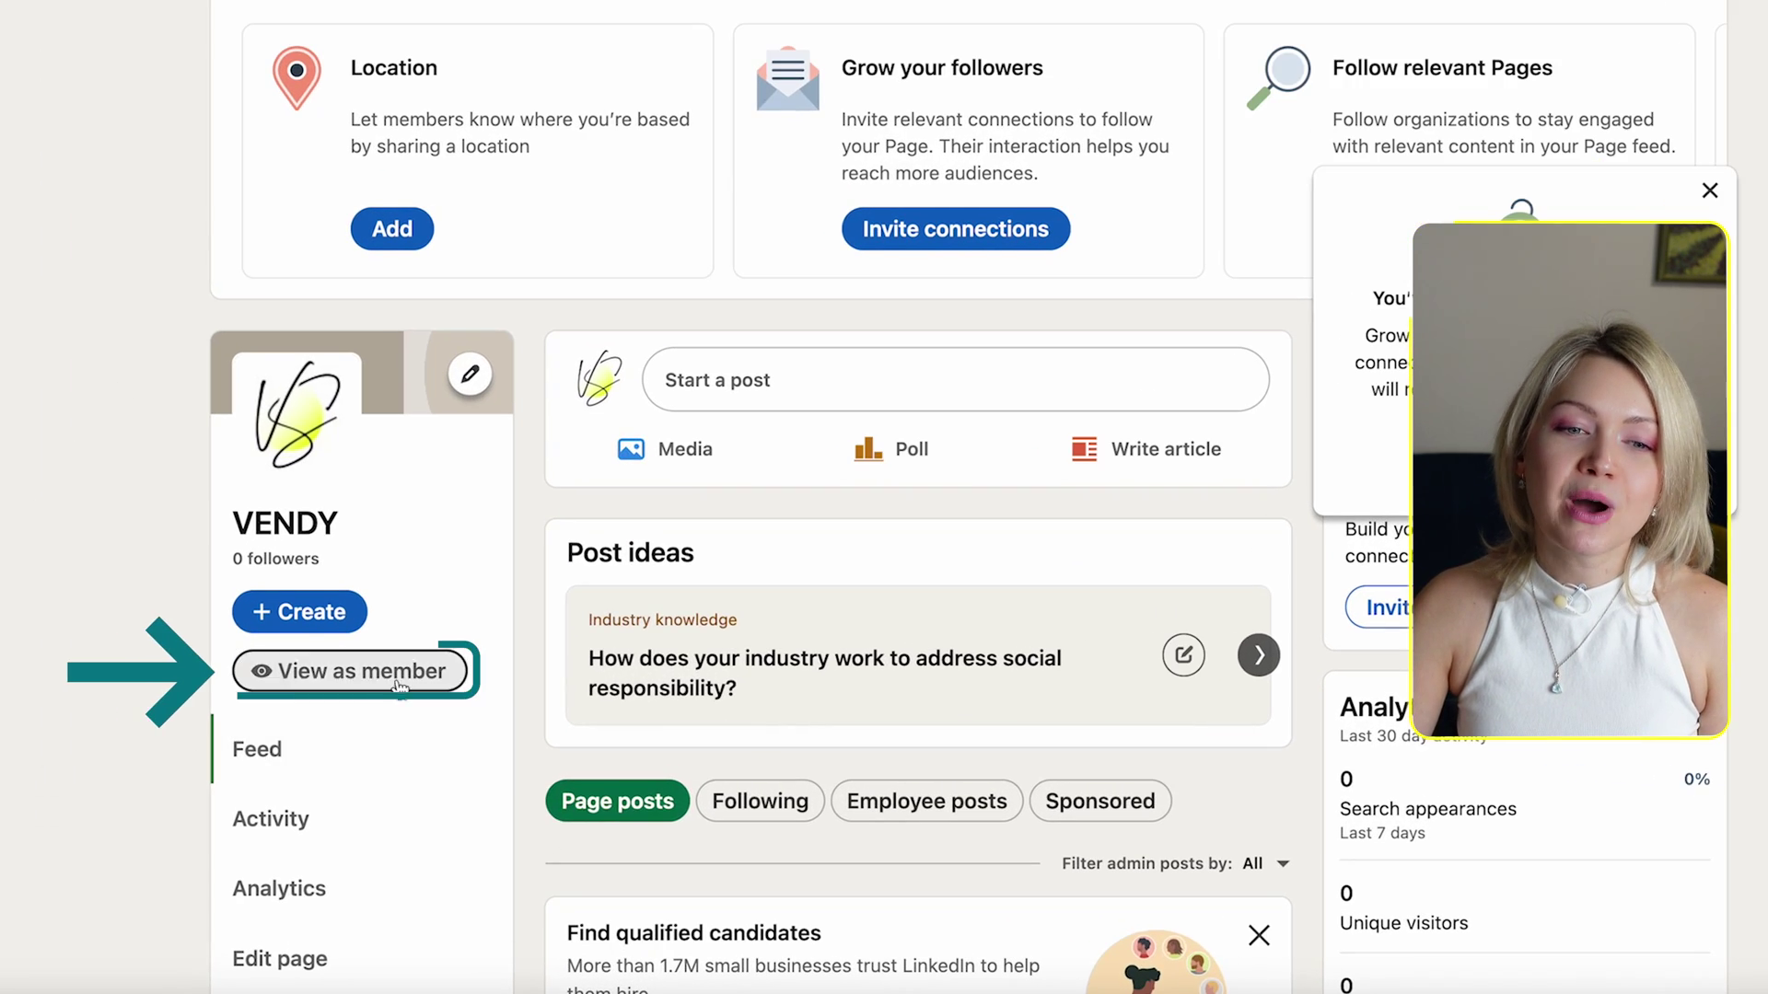
- Preview VENDY as a member and show the full About overview details
left_click(439, 679)
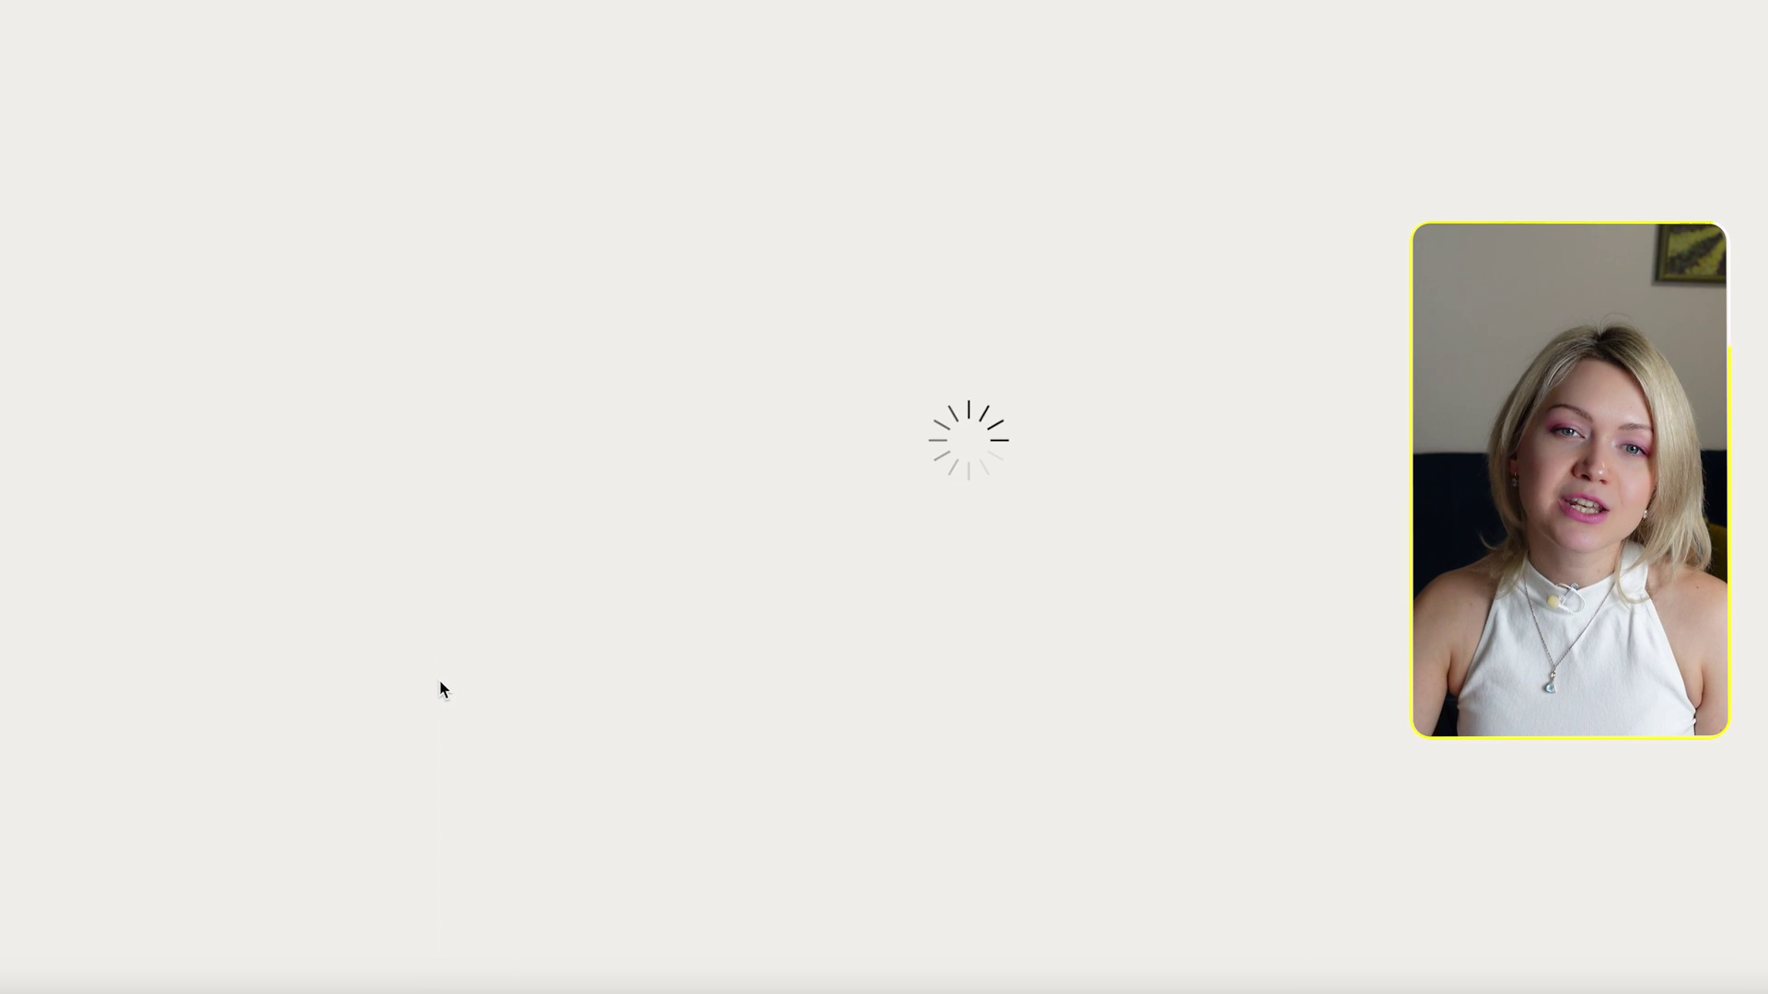
left_click(474, 707)
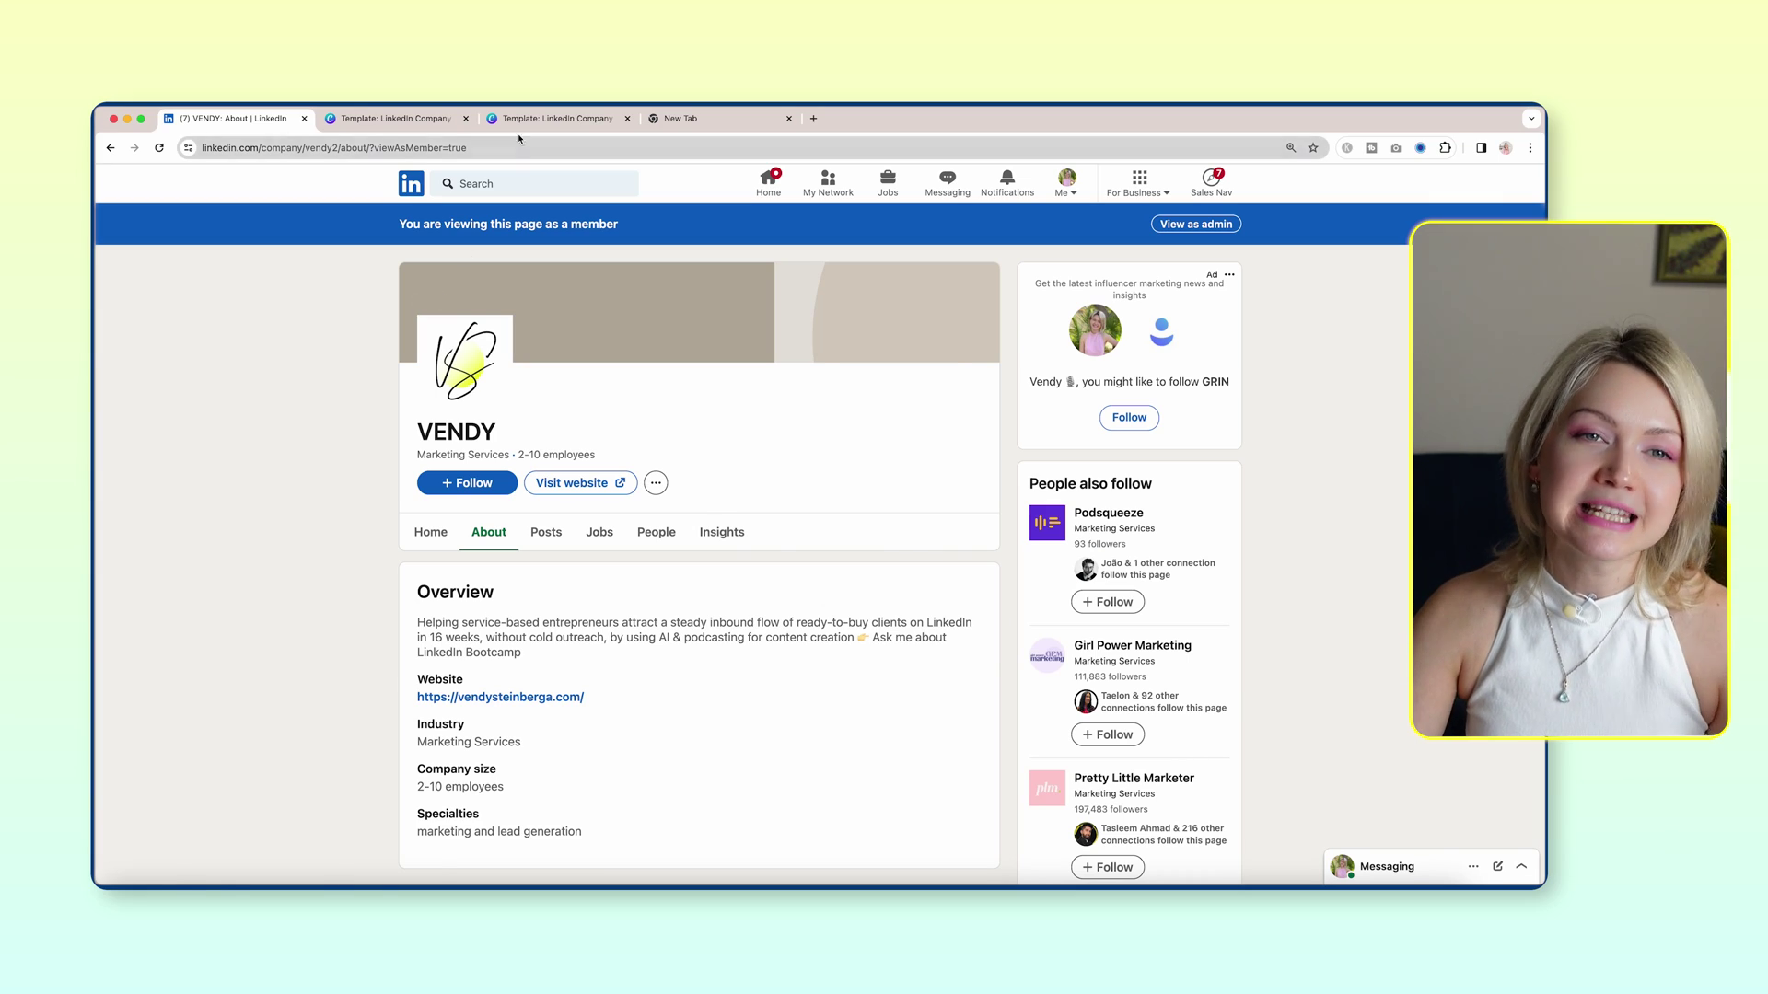
left_click(512, 119)
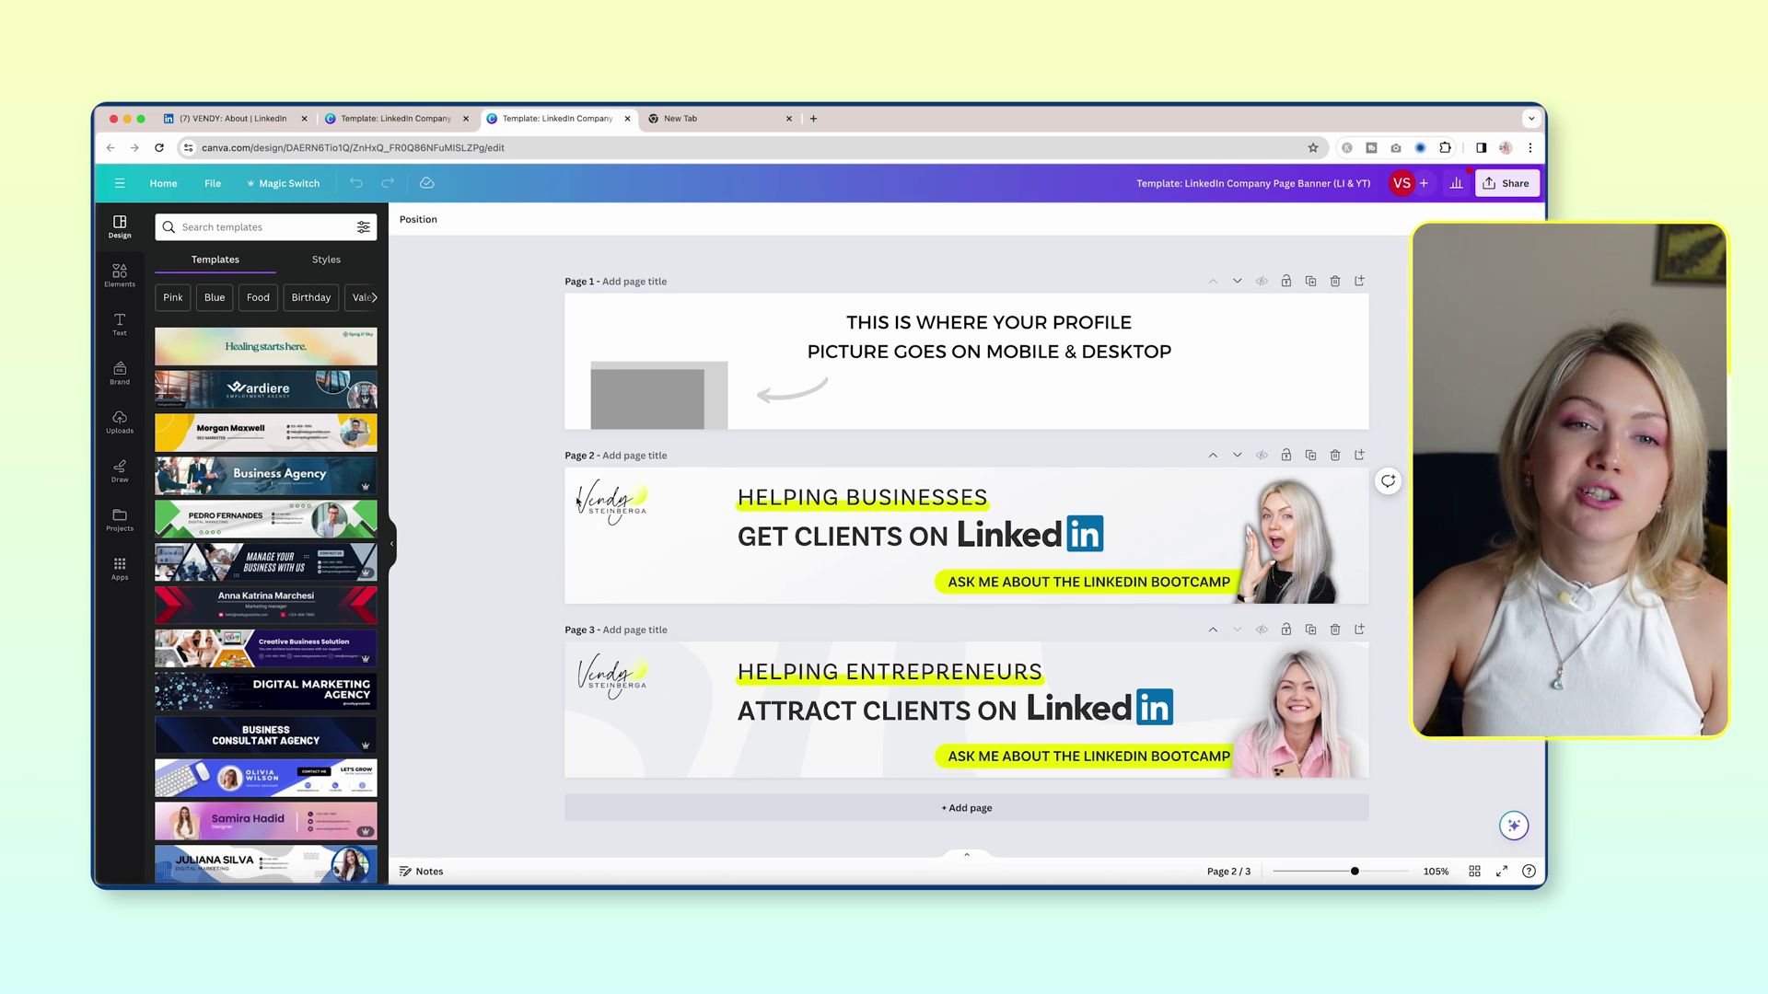
- Duplicate banner page 3 into a new page 4 and remove its presenter photo
left_click(1167, 382)
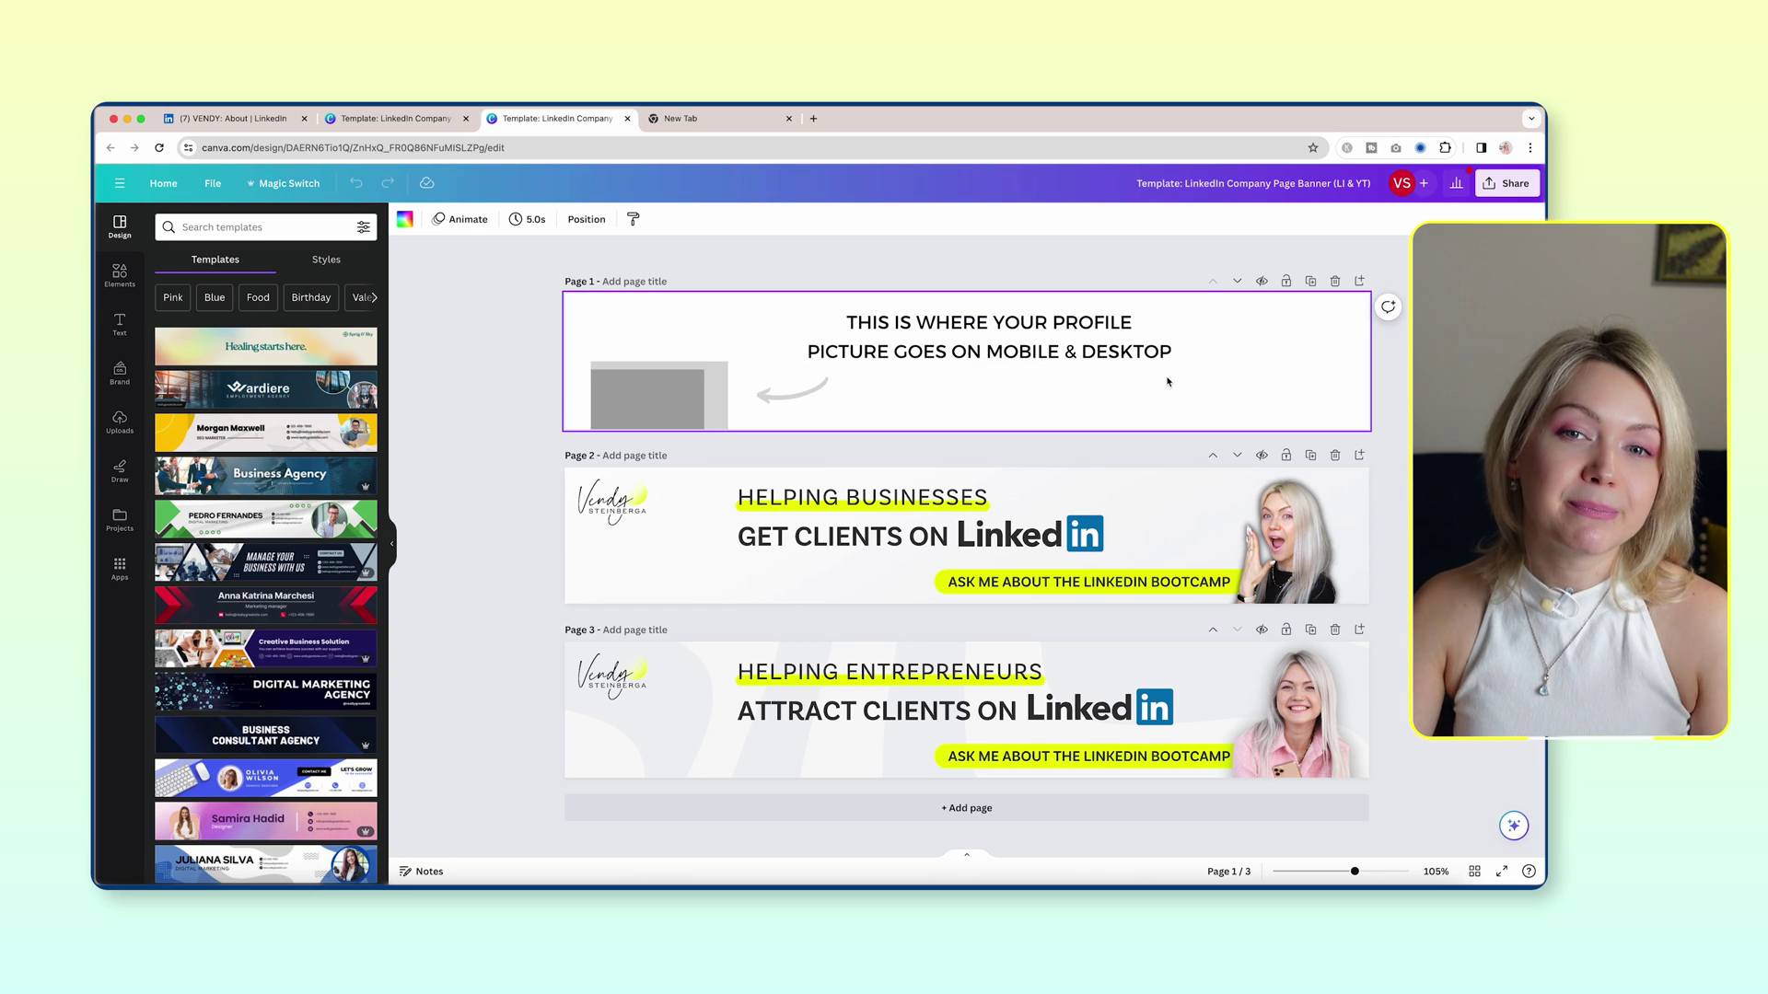
left_click_drag(519, 322, 706, 425)
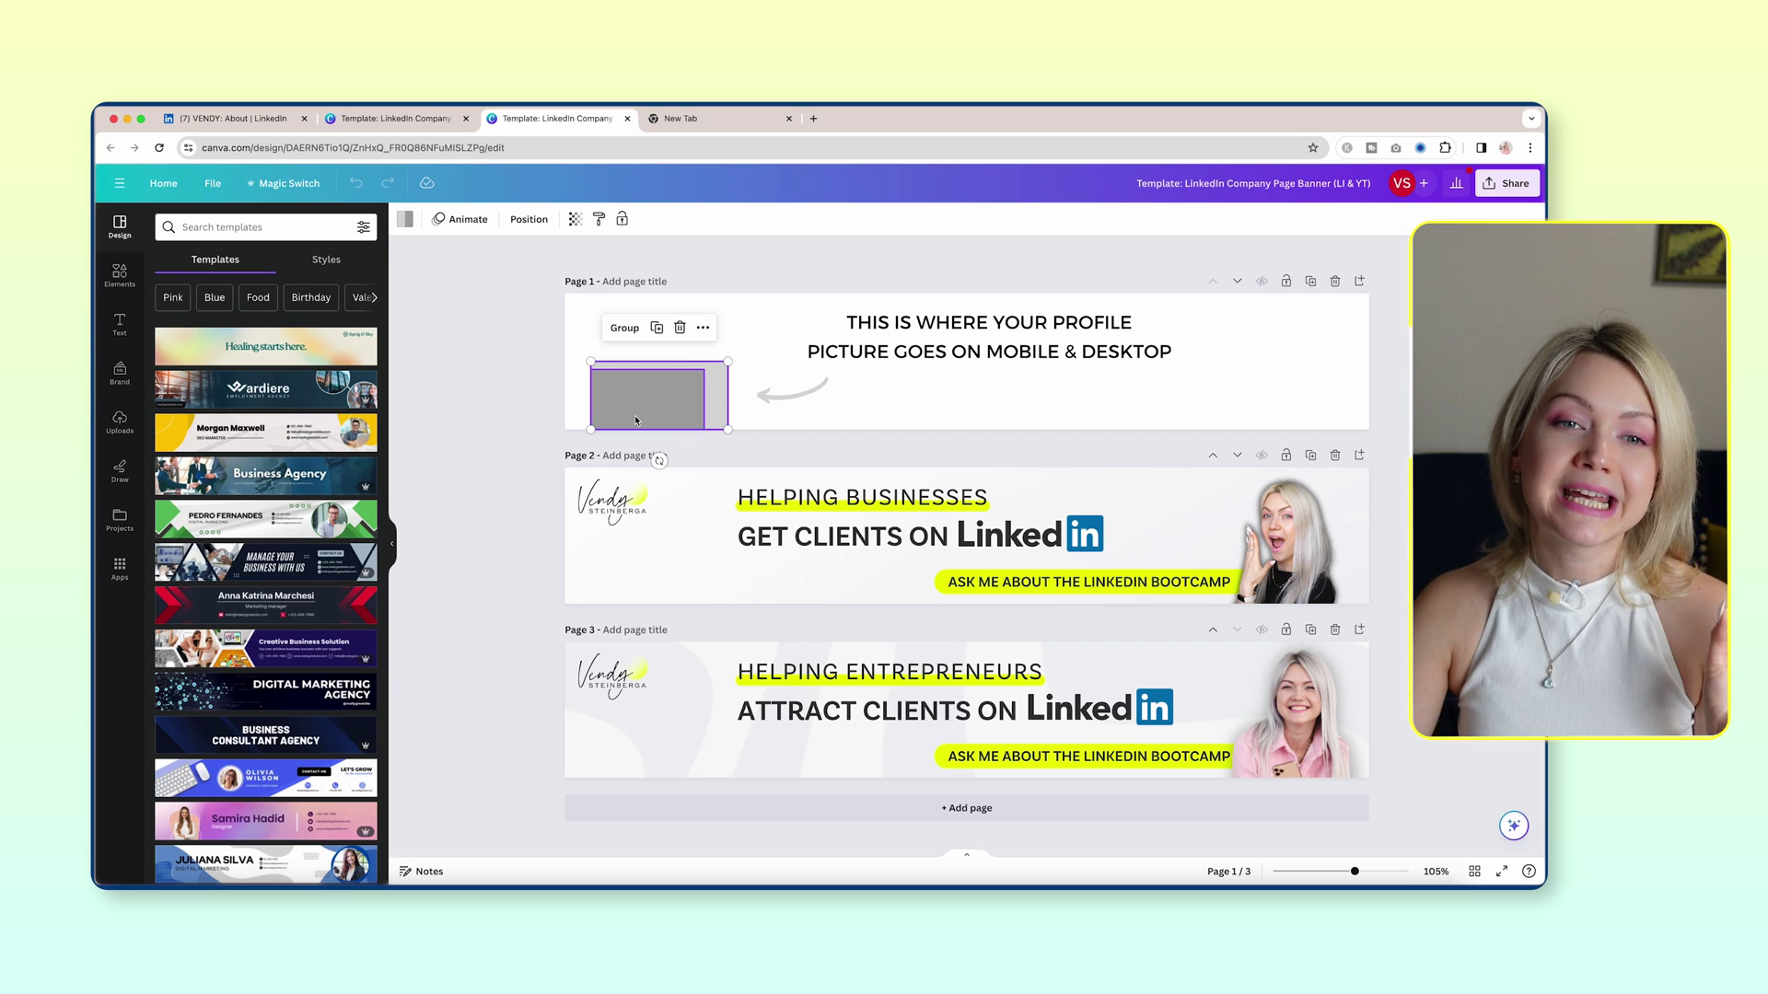
left_click(518, 427)
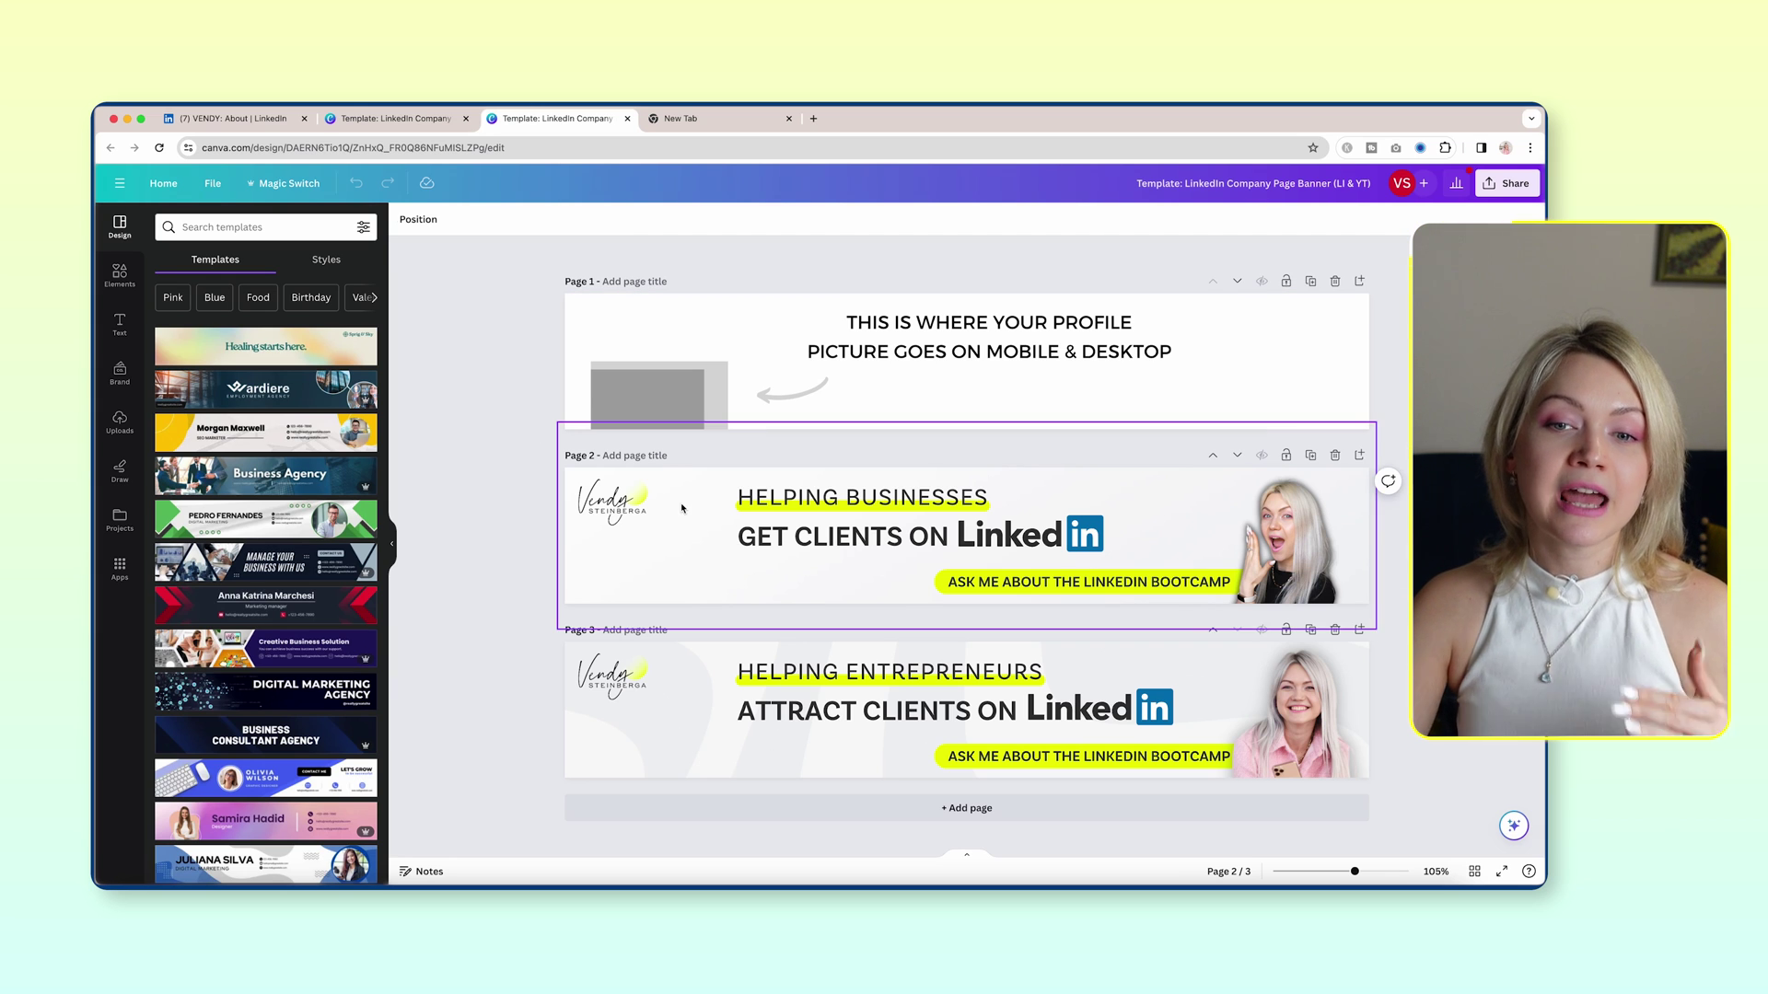
left_click(1310, 630)
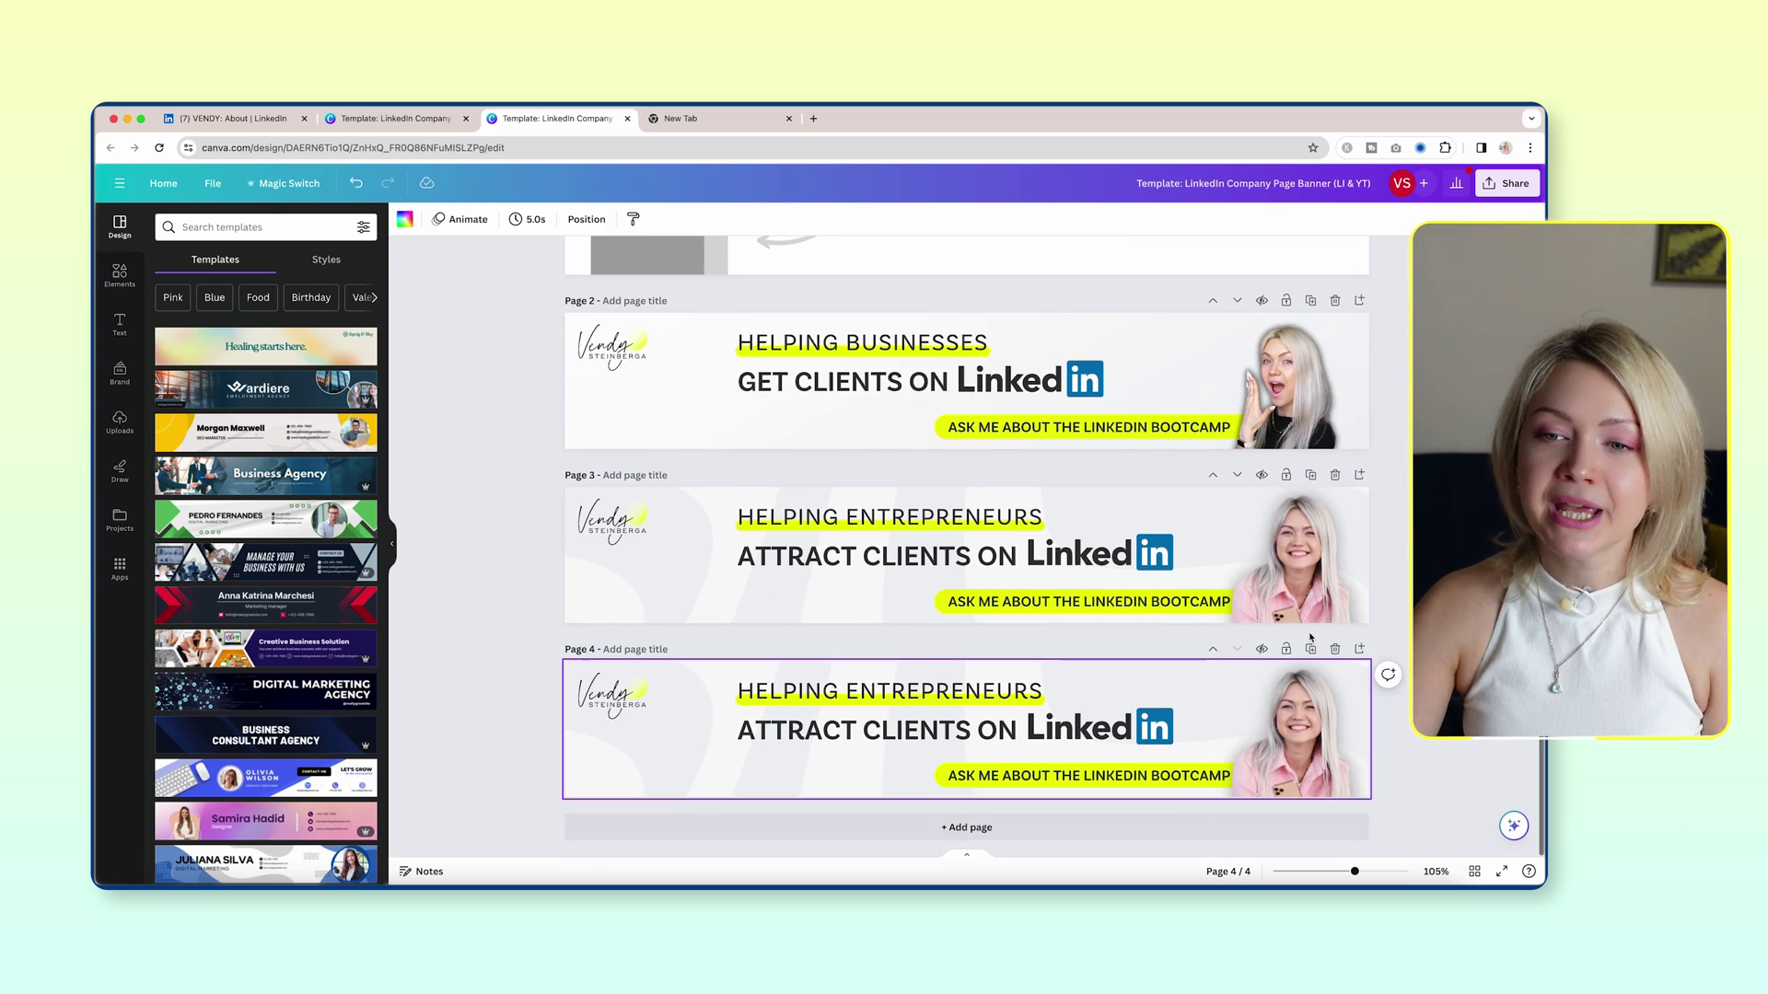
left_click_drag(1309, 732, 1309, 591)
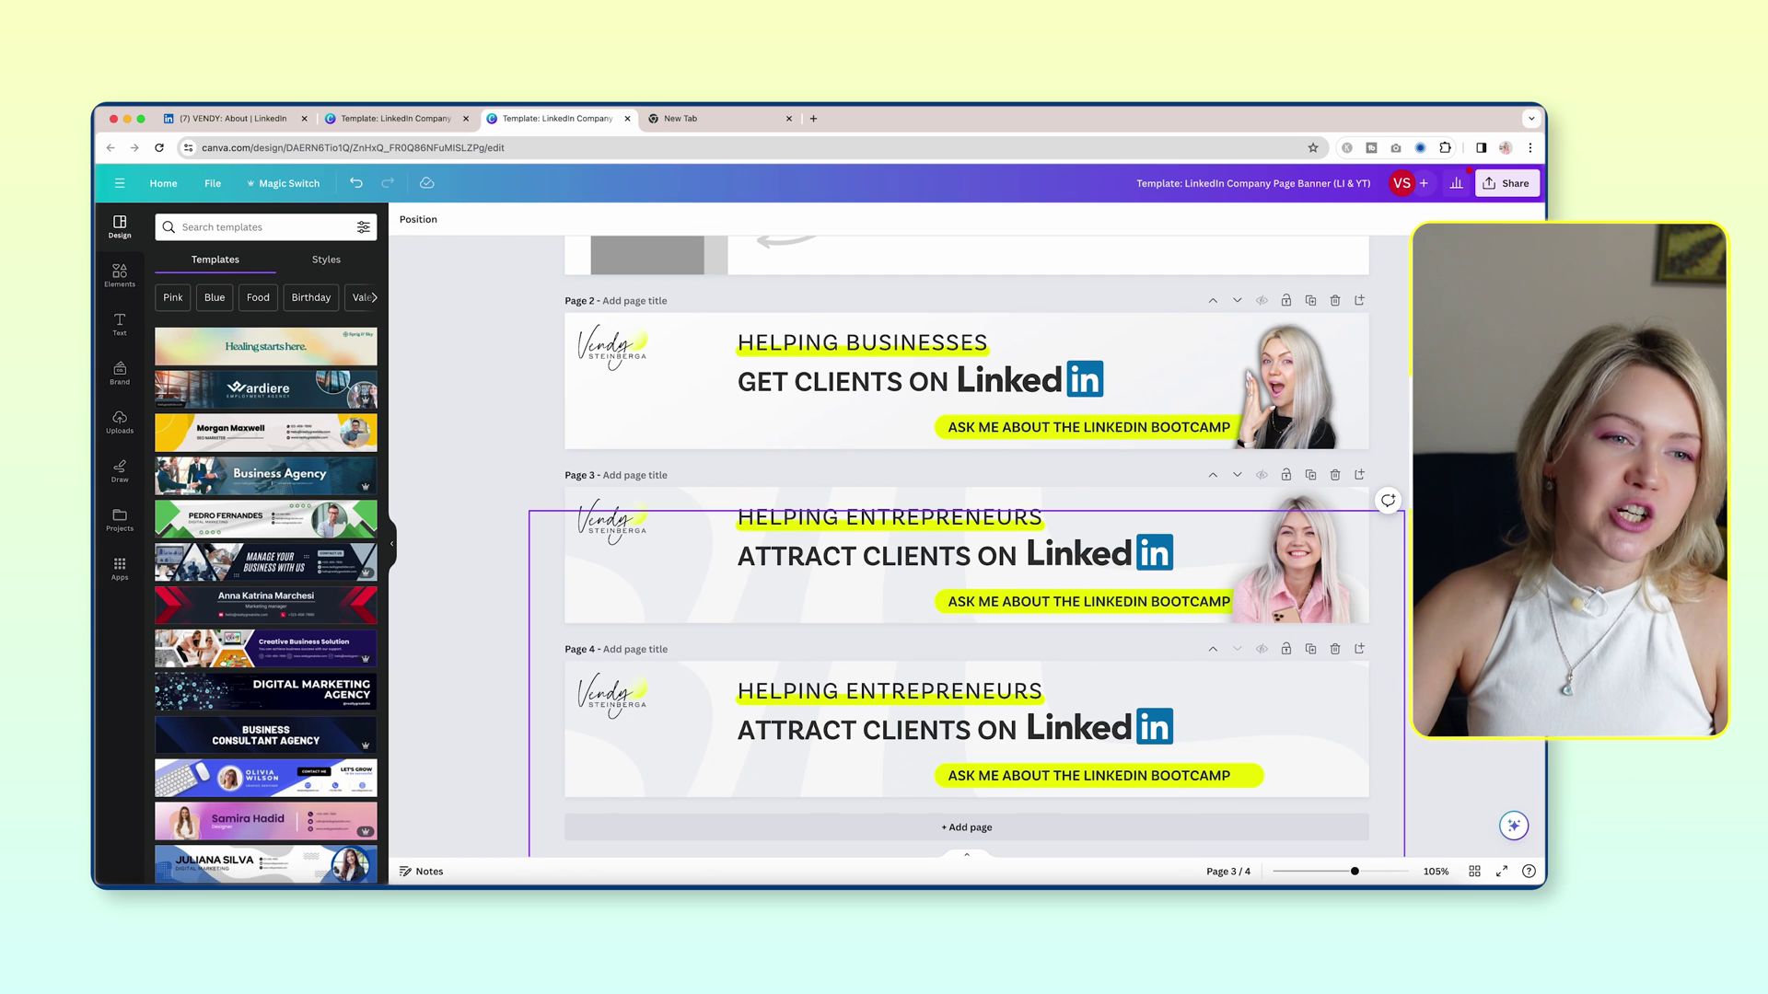
left_click(120, 421)
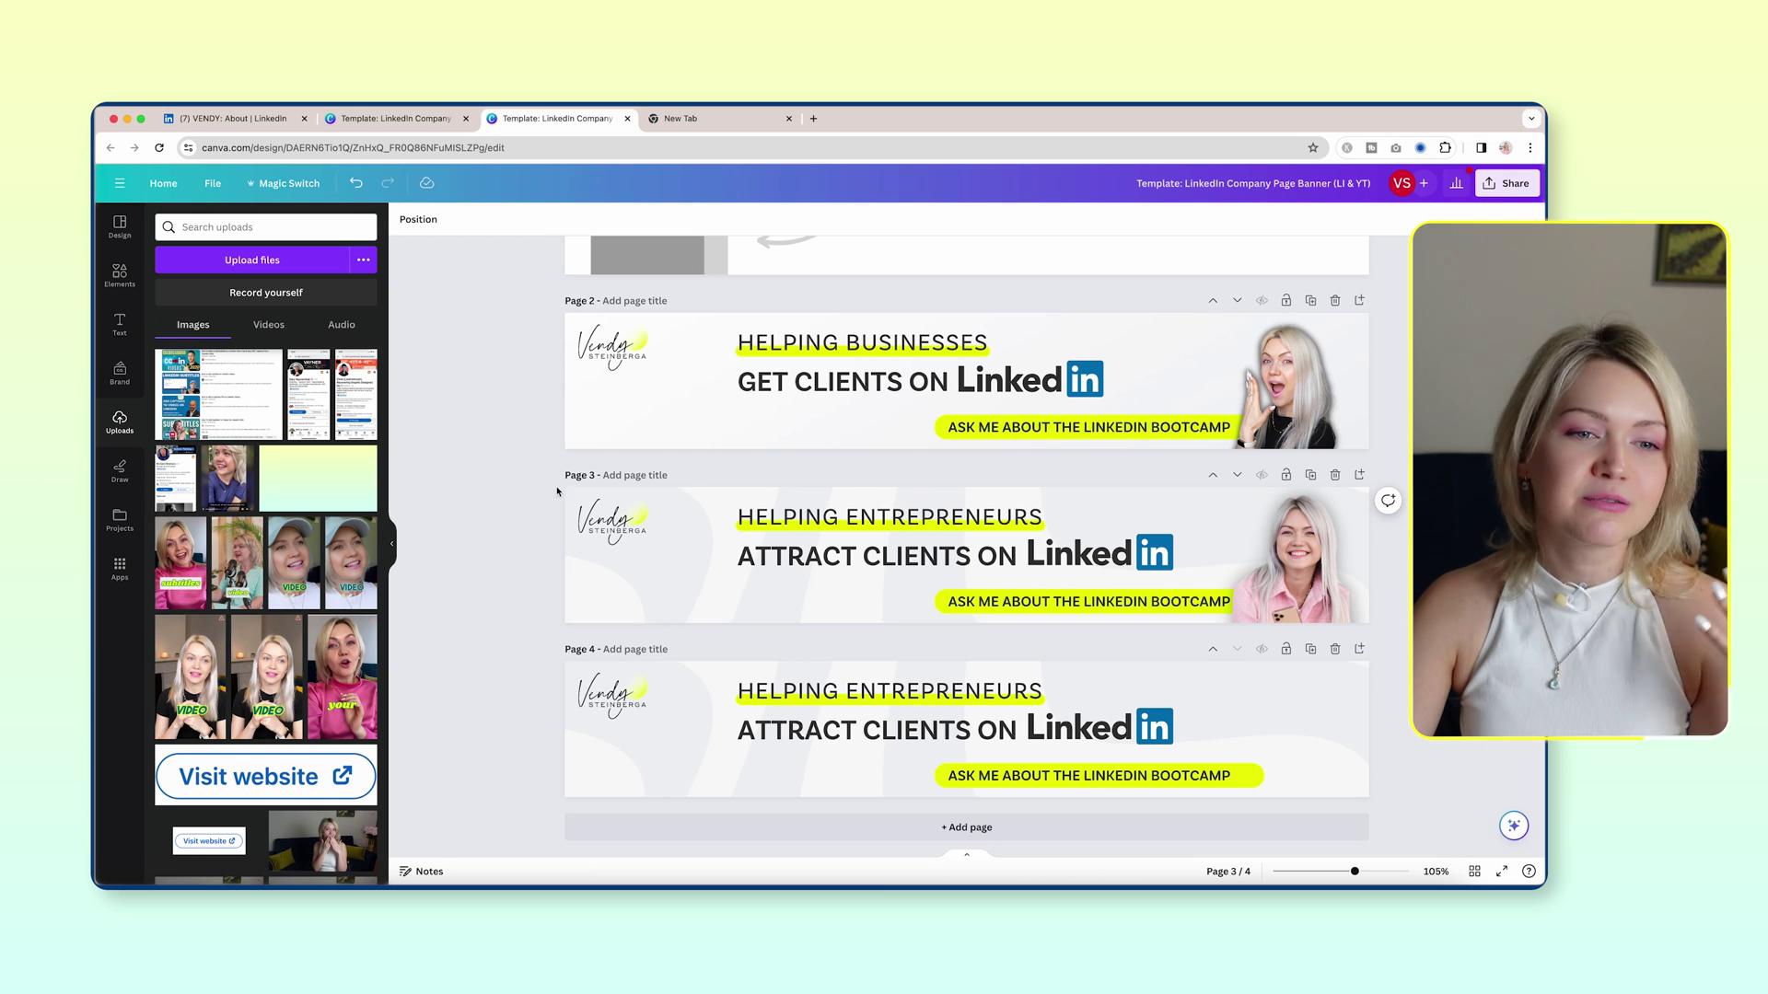
- Place an uploaded presenter photo on page 4, replacing a first mistaken choice
scroll(261, 599, "down", 5)
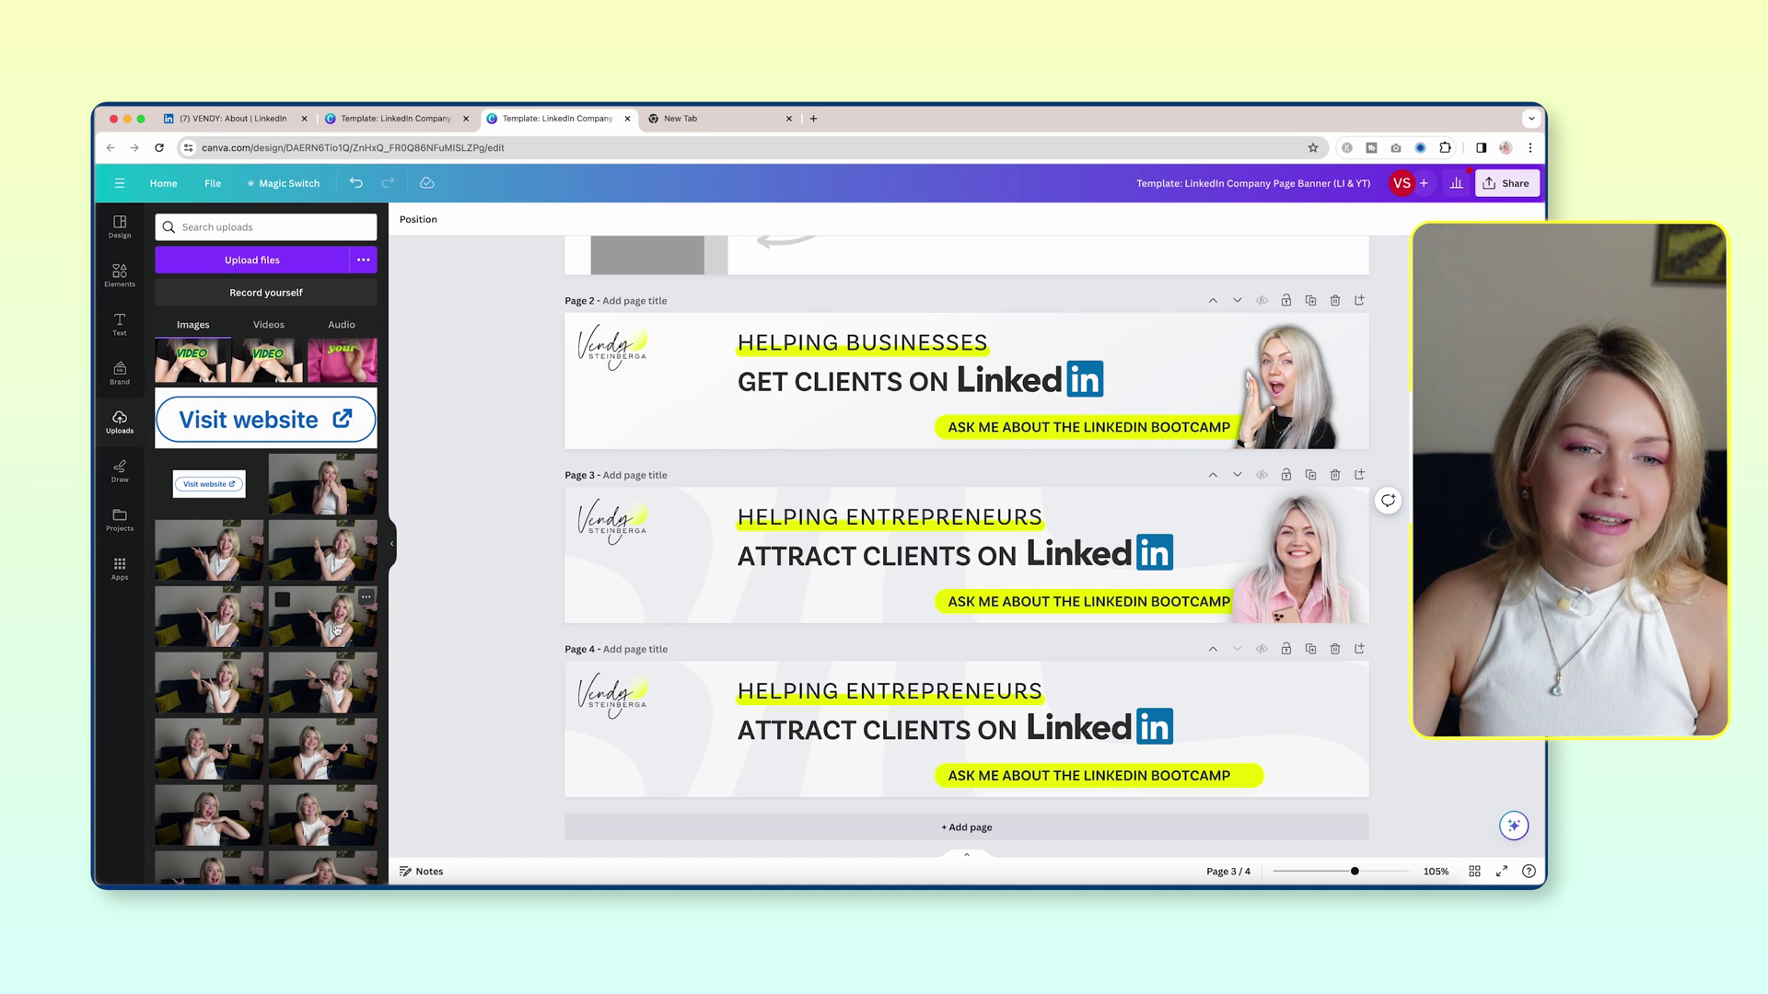
left_click_drag(345, 629, 1277, 734)
key("Delete")
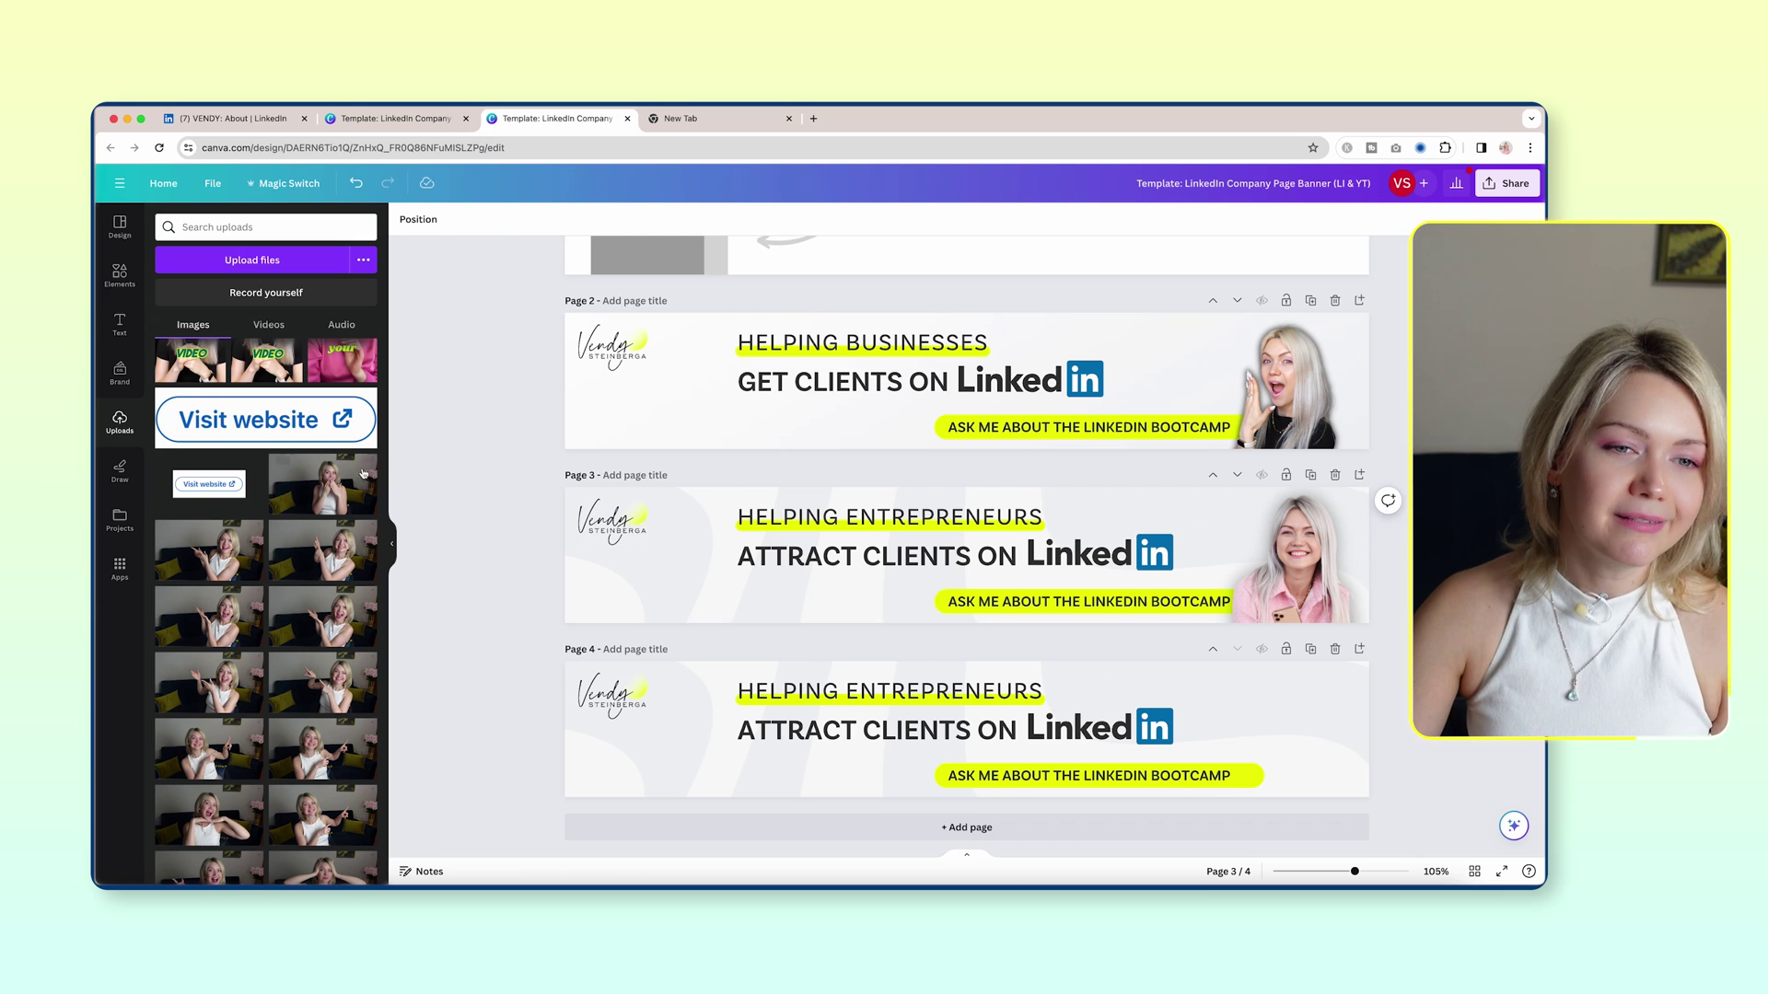
left_click_drag(364, 474, 1247, 721)
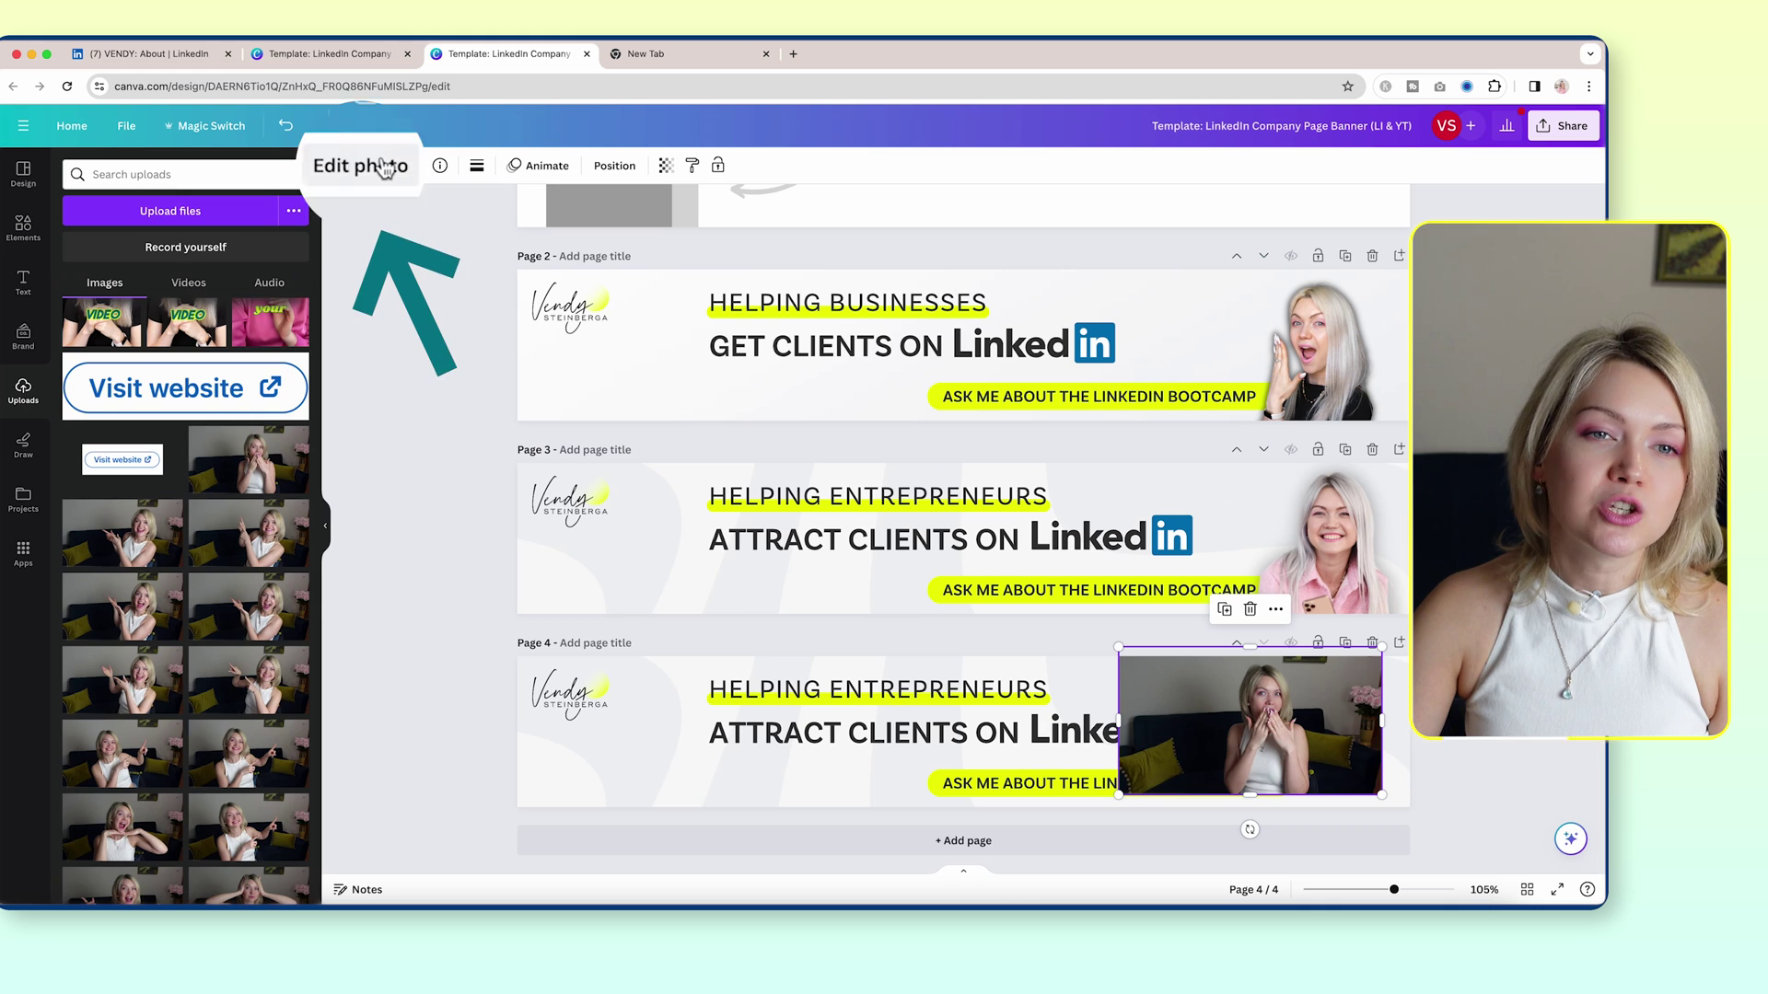
- Remove the page 4 photo's background, resize it and shift it right beside the text
left_click(423, 219)
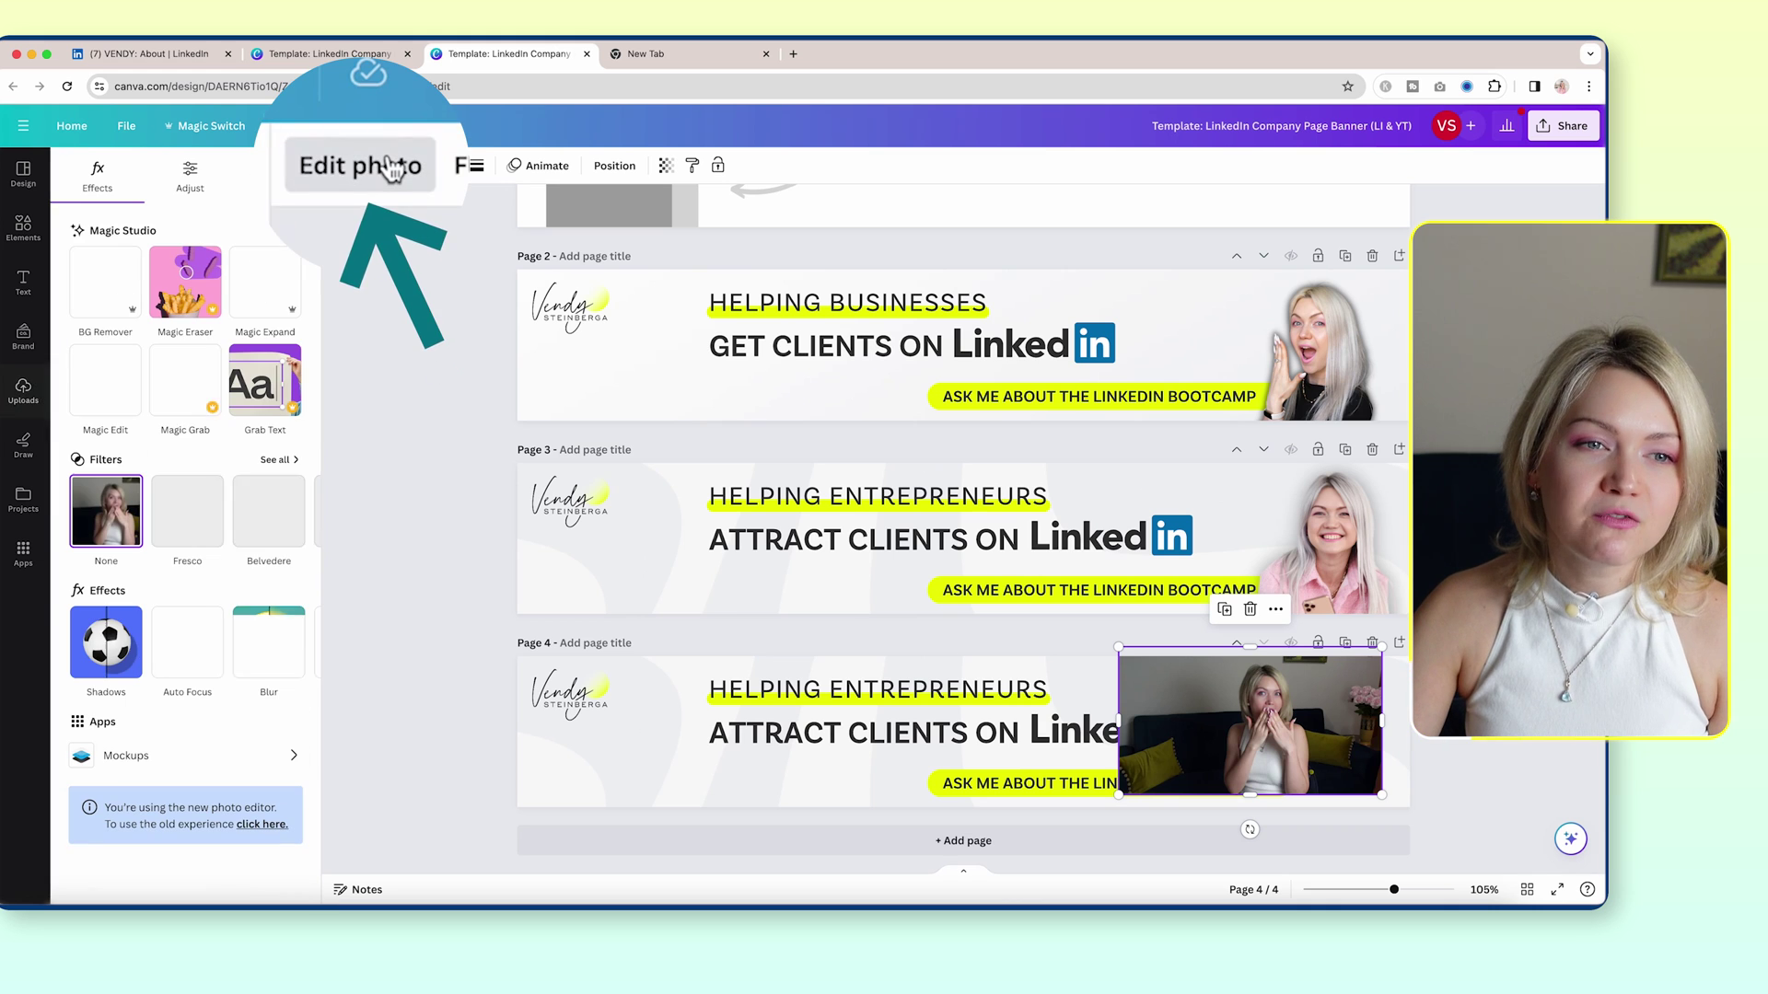
left_click(105, 281)
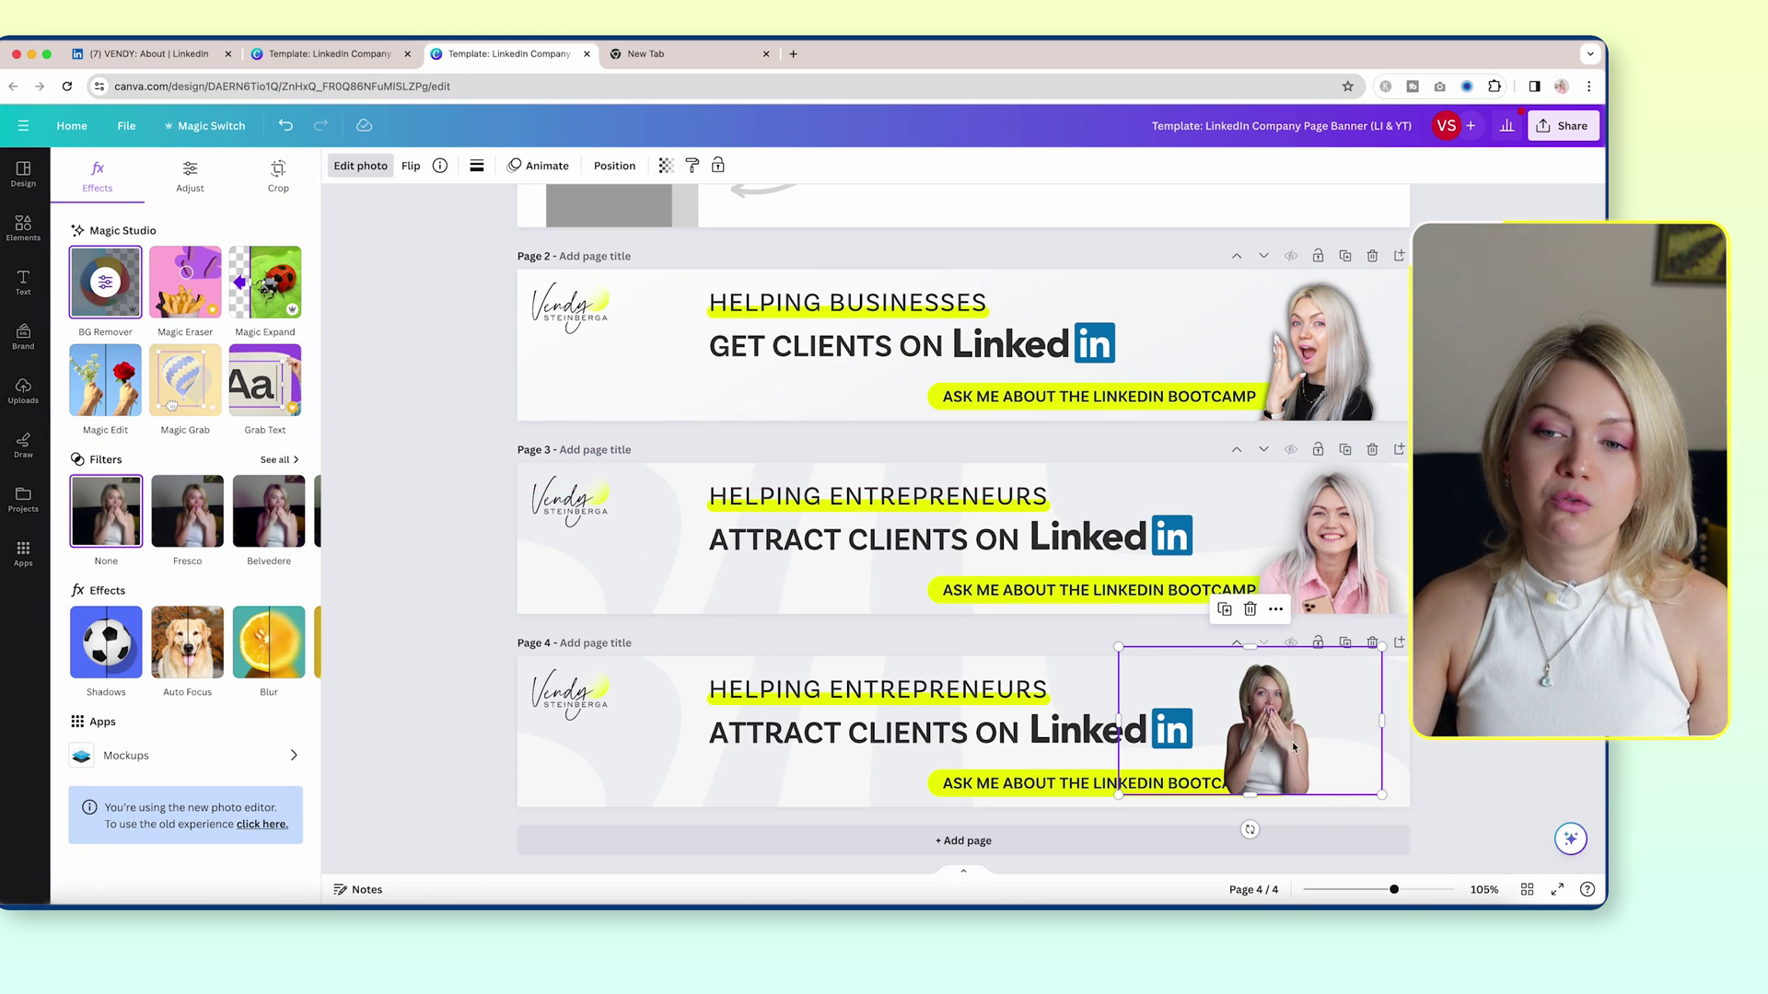
left_click_drag(1114, 795, 1032, 843)
left_click_drag(1381, 646, 1450, 608)
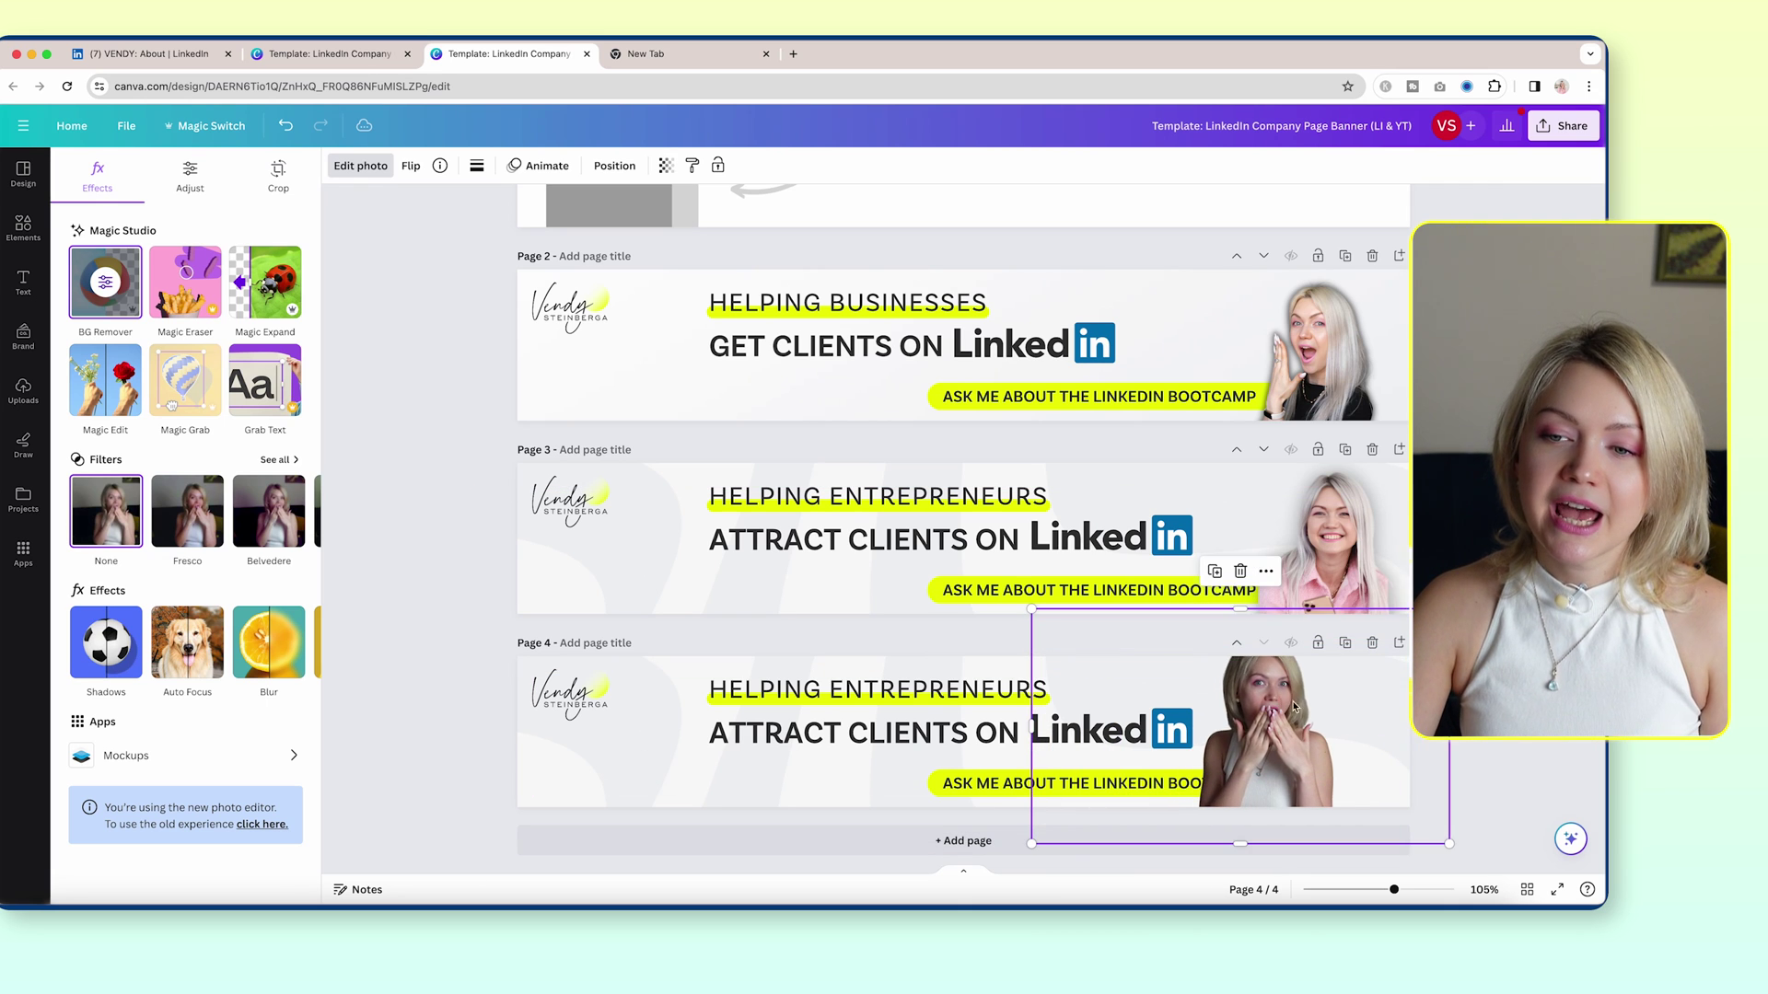
left_click_drag(1294, 706, 1347, 738)
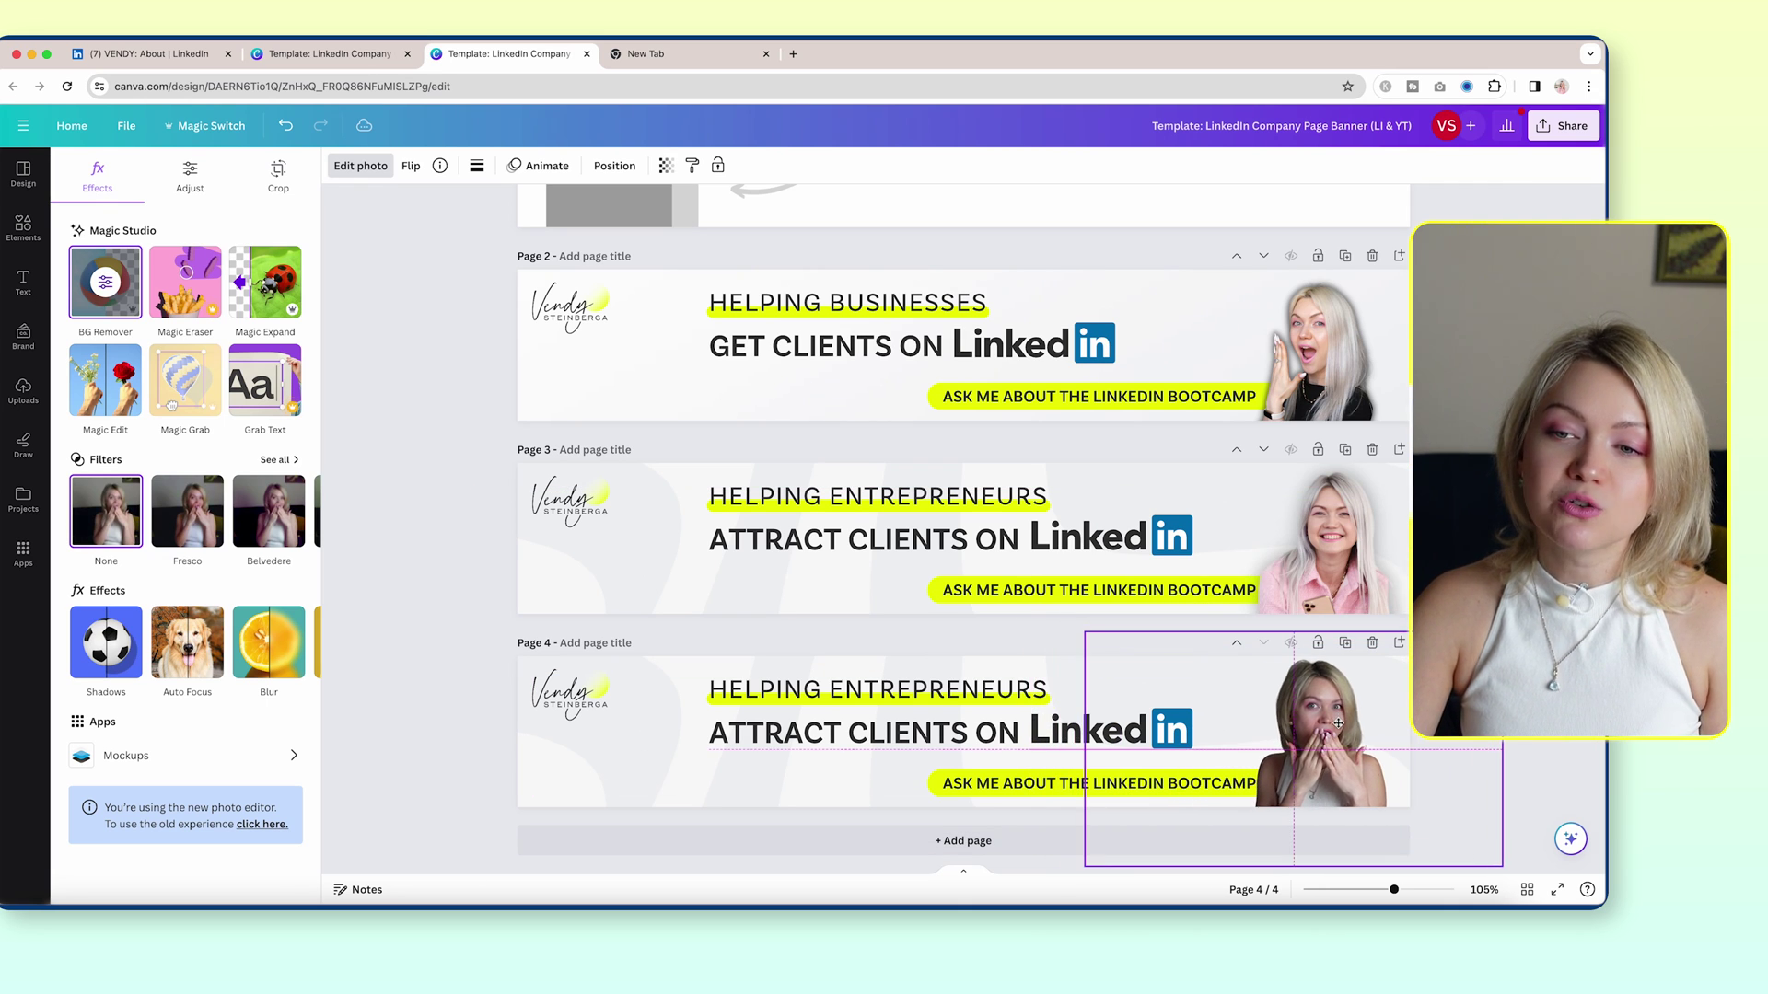
- Select the HELPING ENTREPRENEURS heading and check its font choices
left_click(963, 689)
triple_click(917, 686)
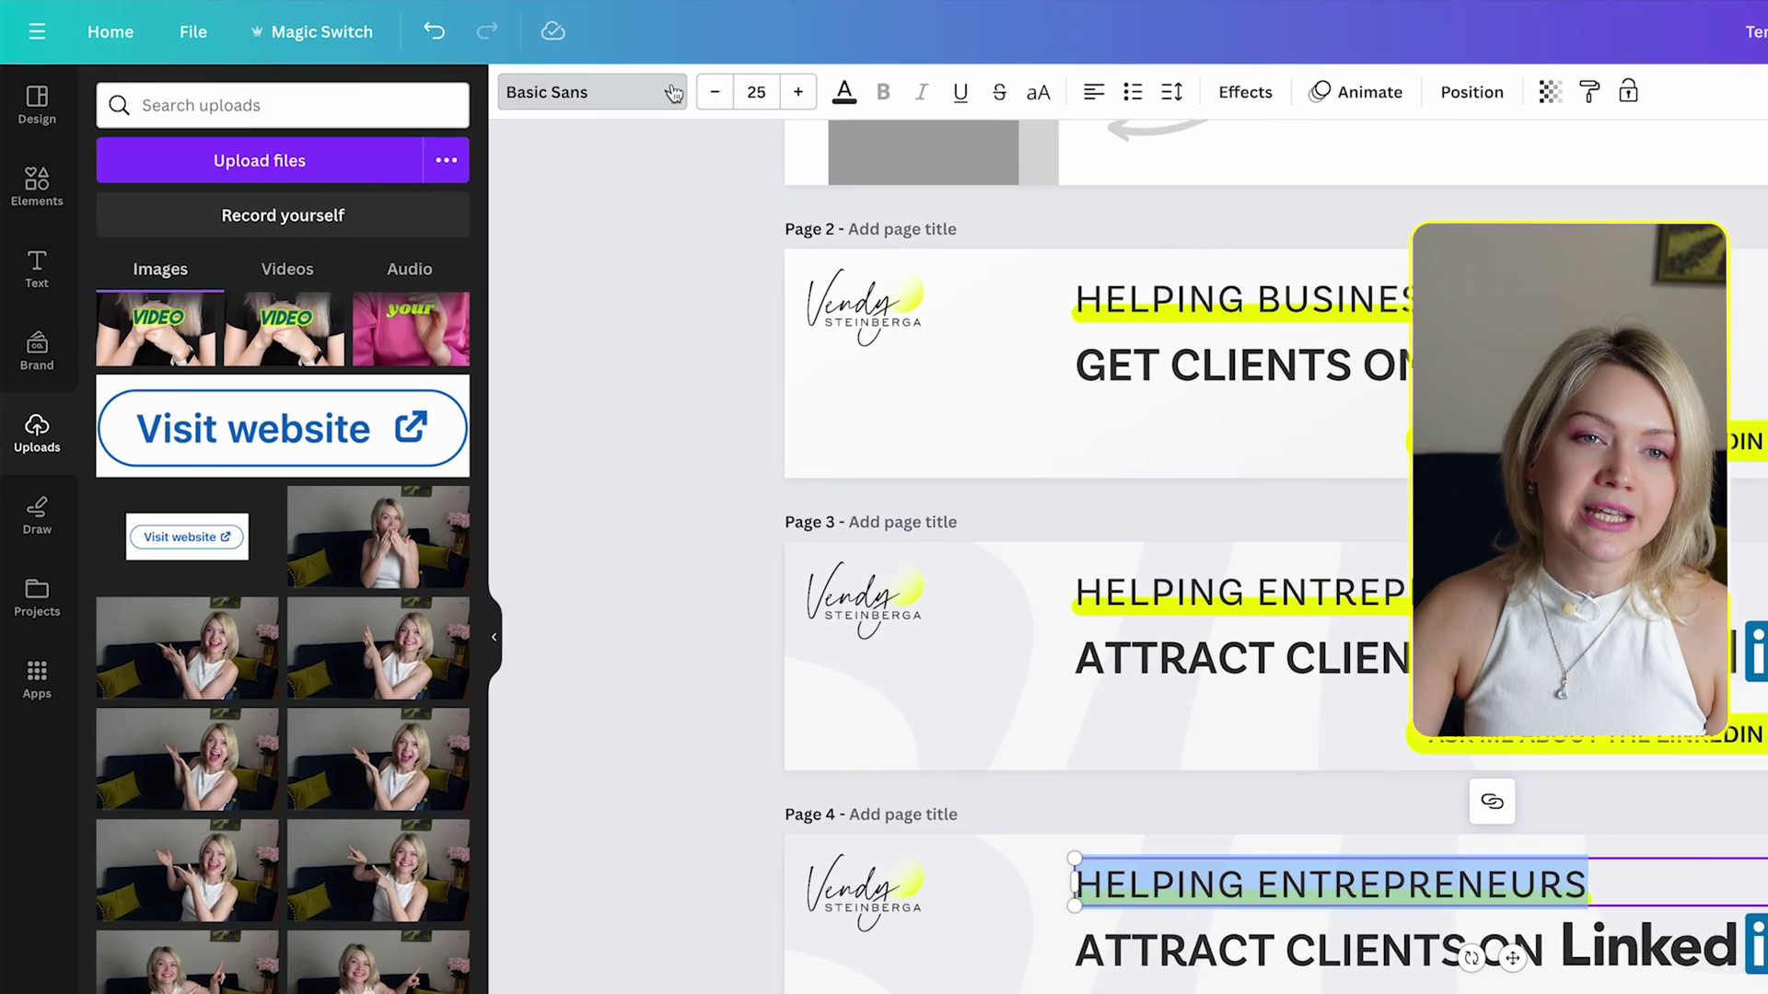
left_click(442, 165)
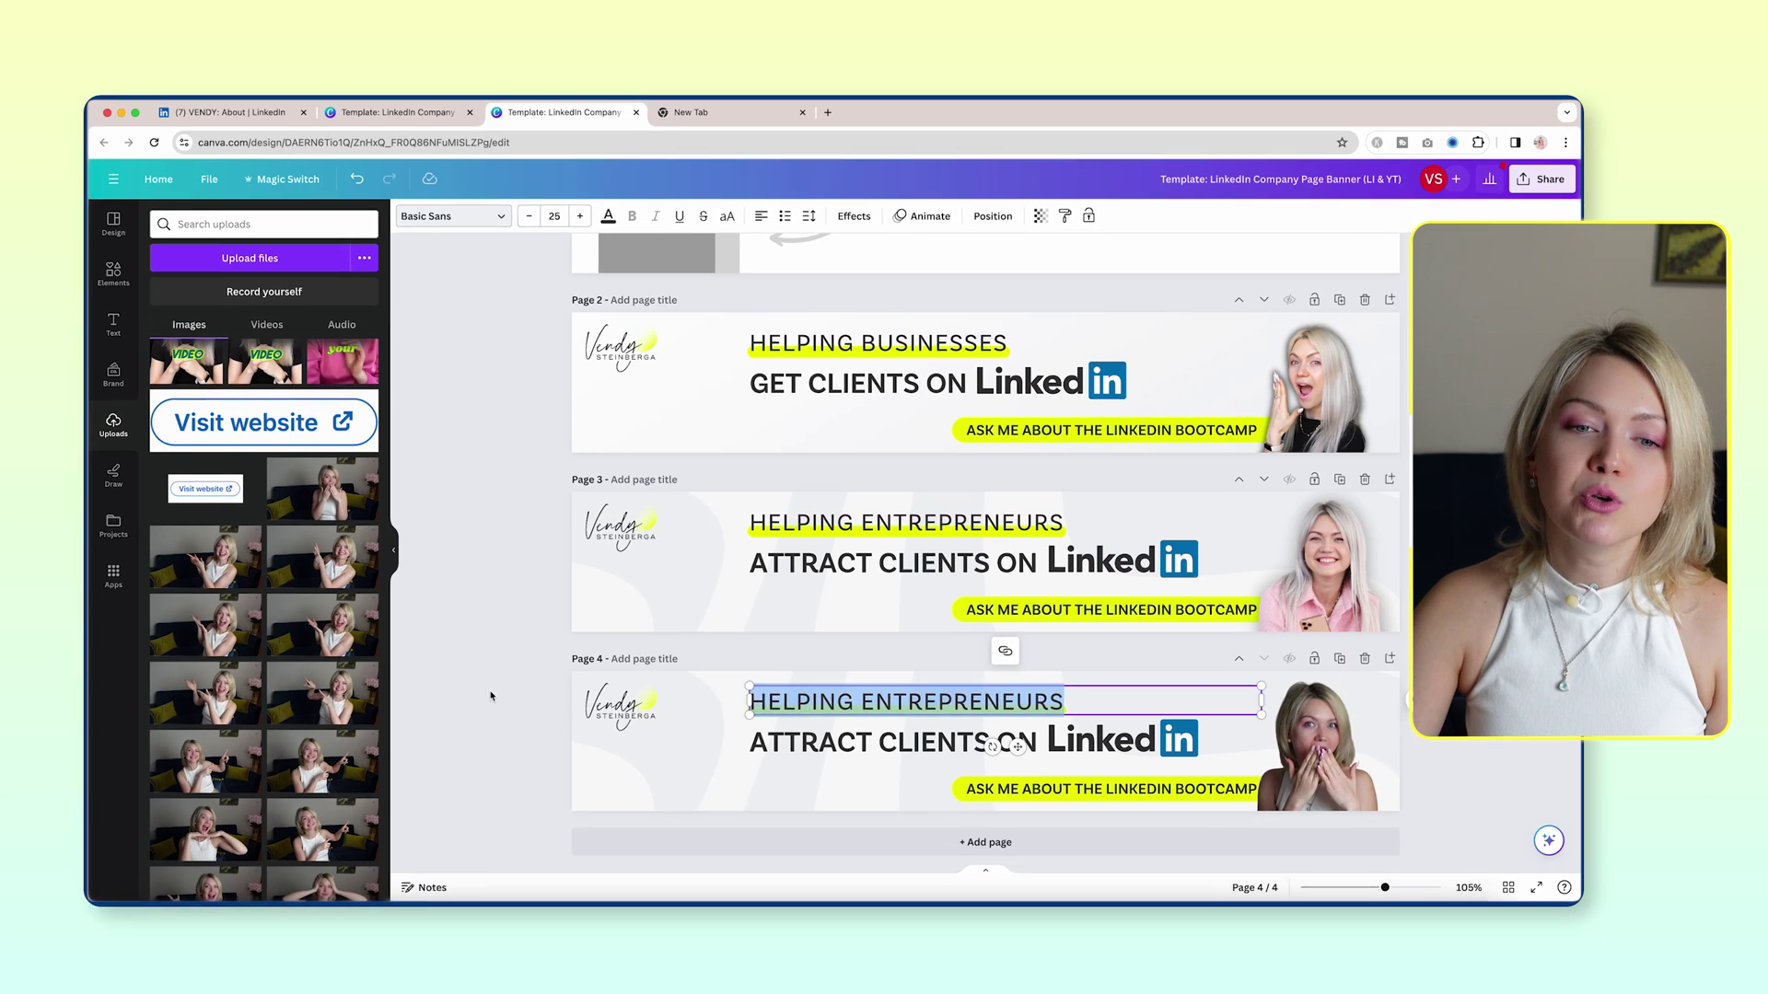
left_click(776, 822)
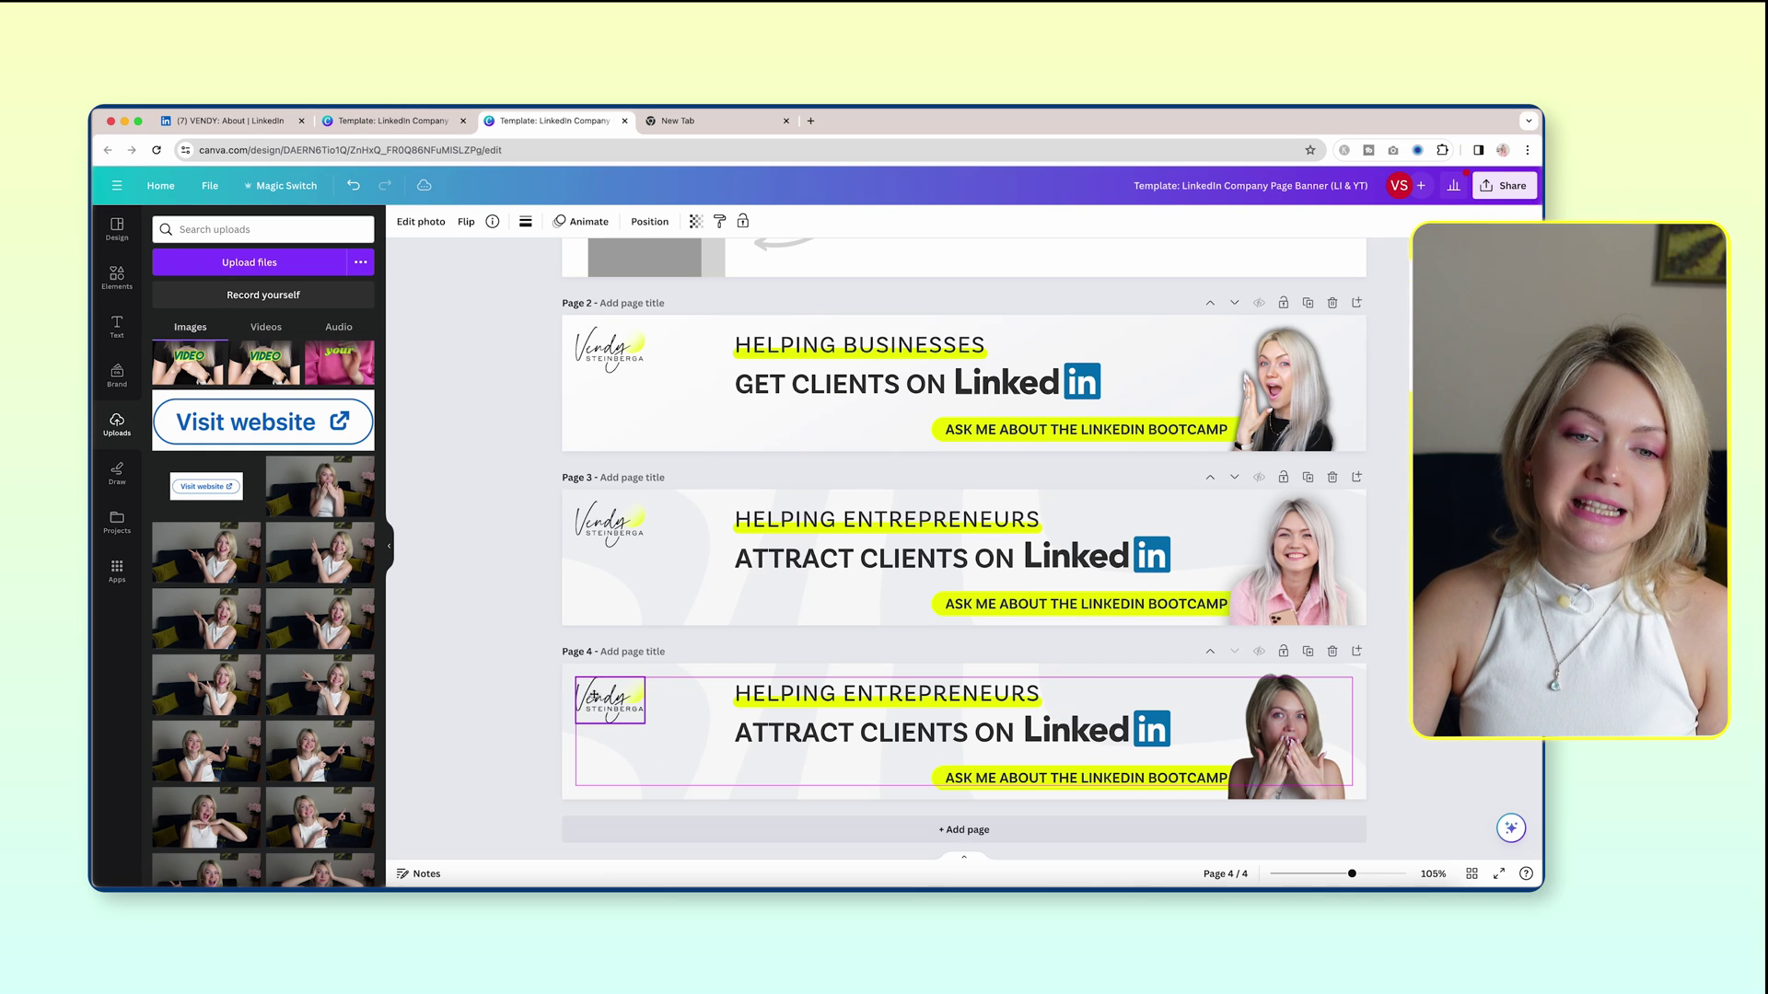
- Download just page 4 of the Canva banner as a PNG, clearing every other page from the selection
left_click(512, 691)
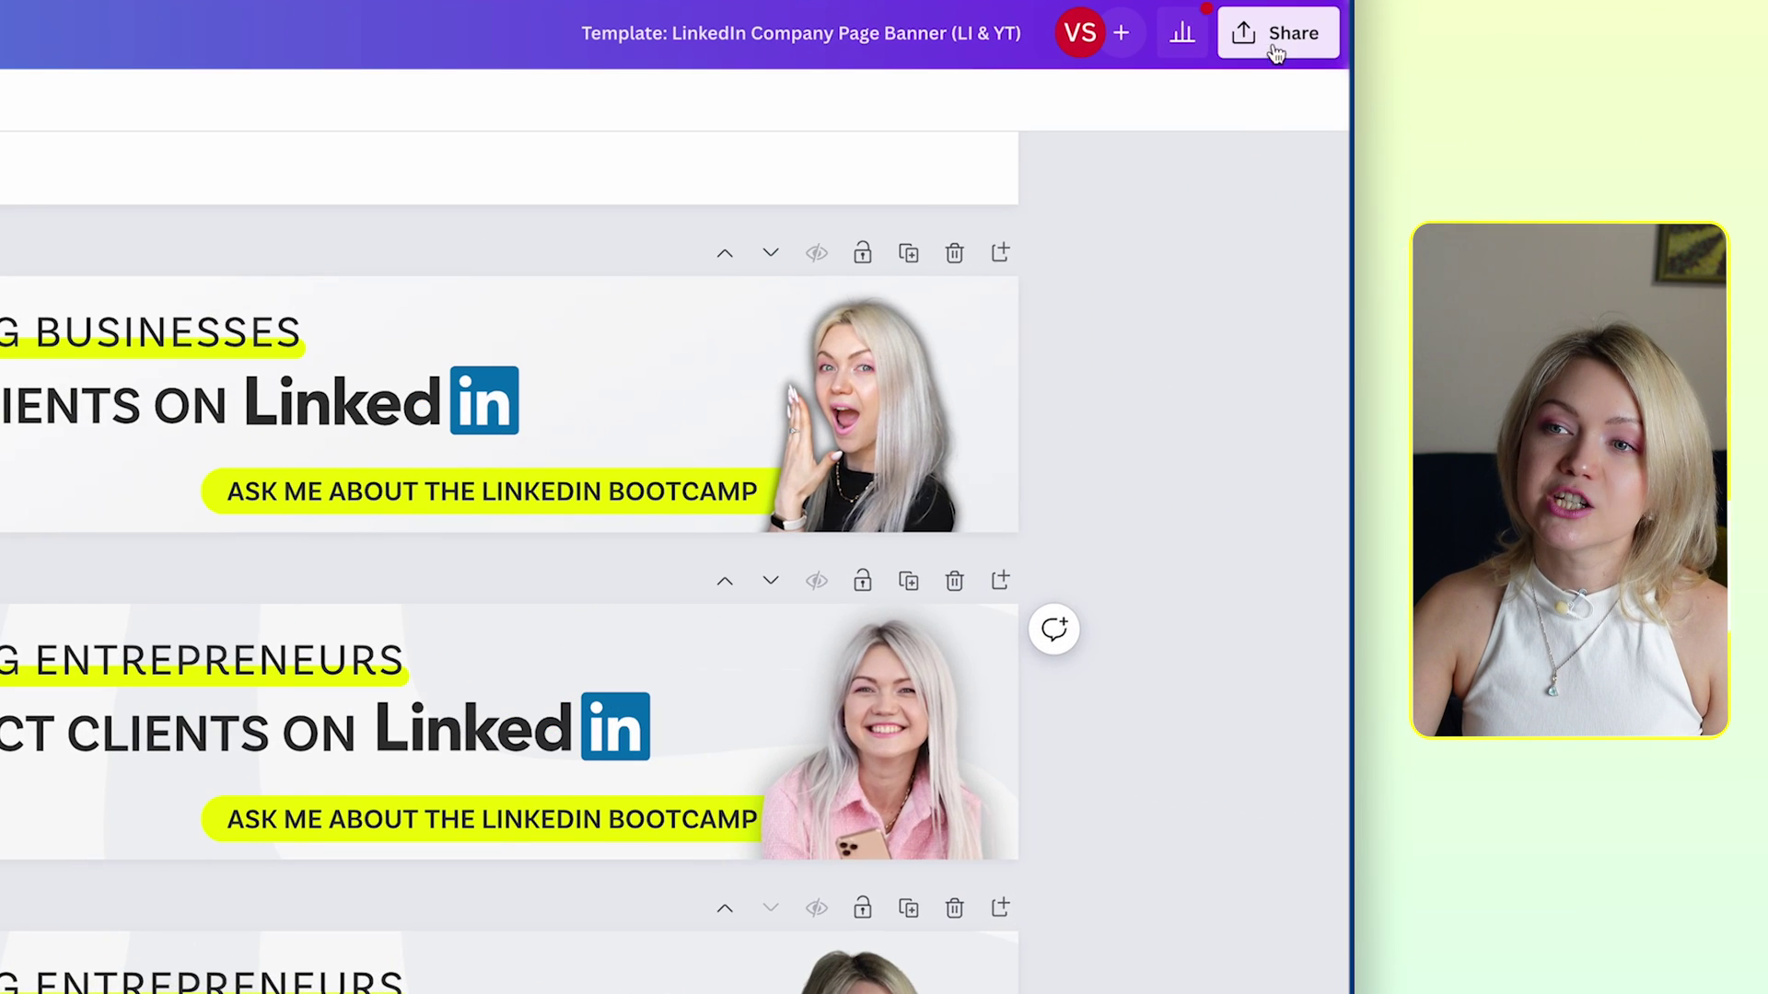
left_click(1500, 185)
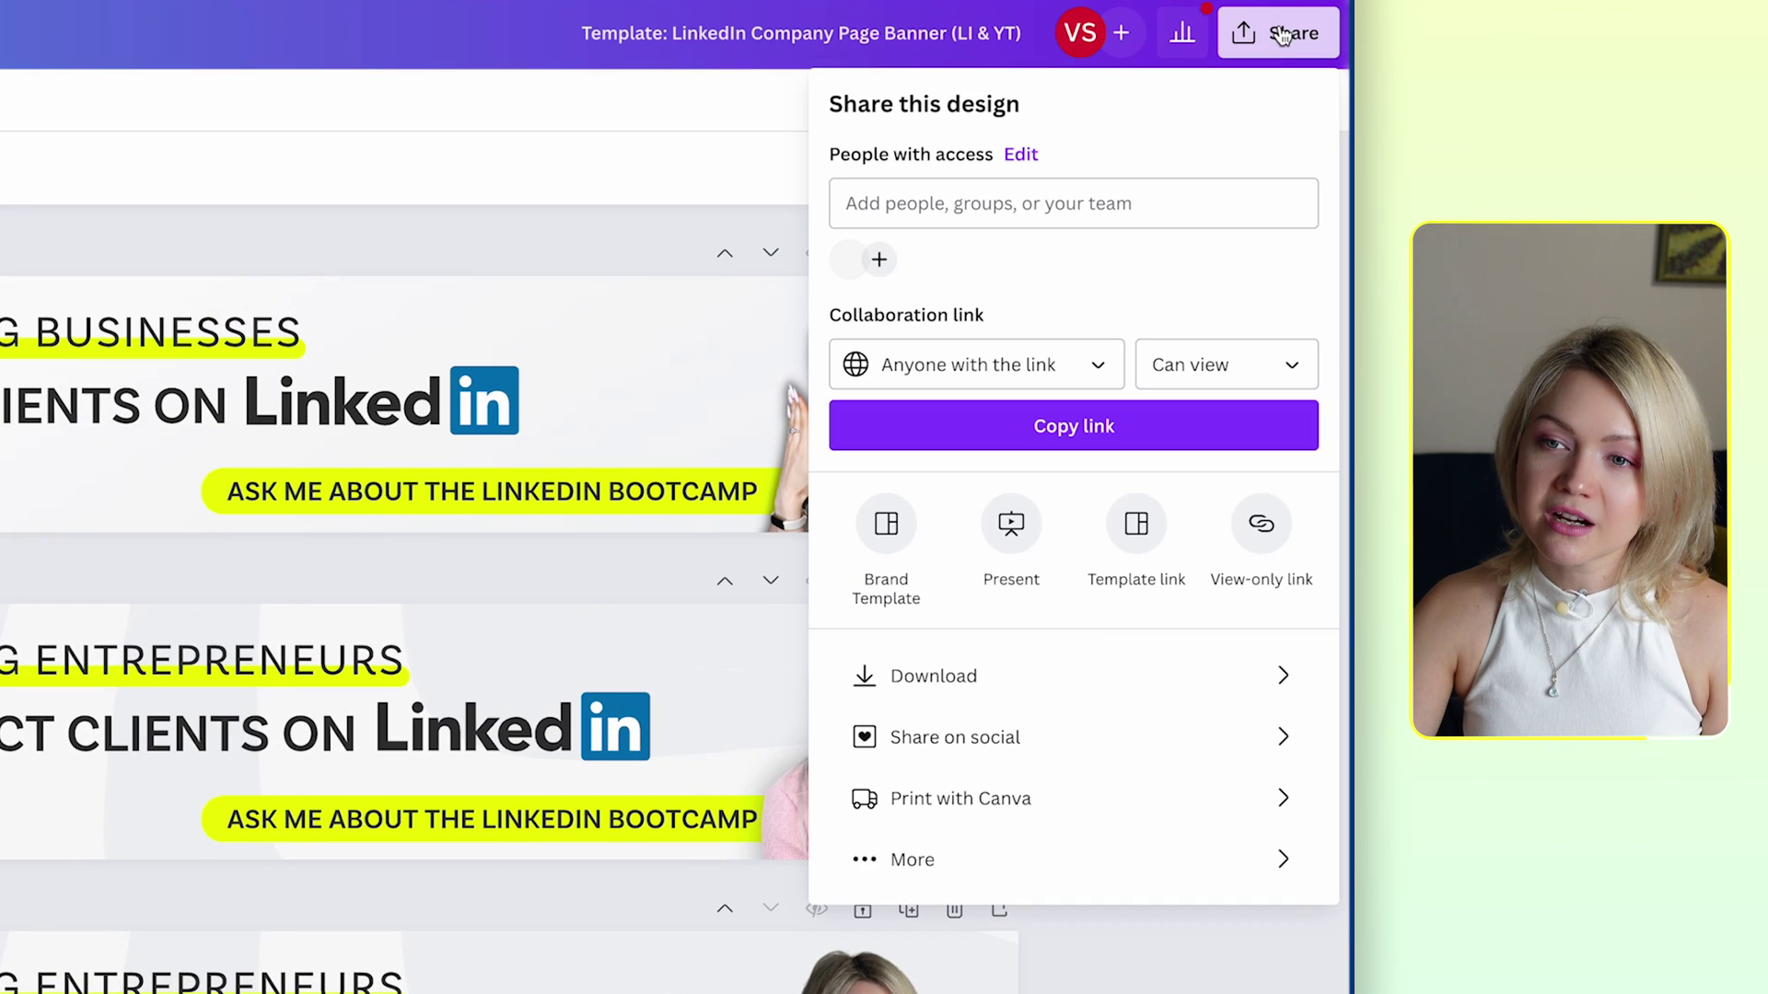
left_click(999, 682)
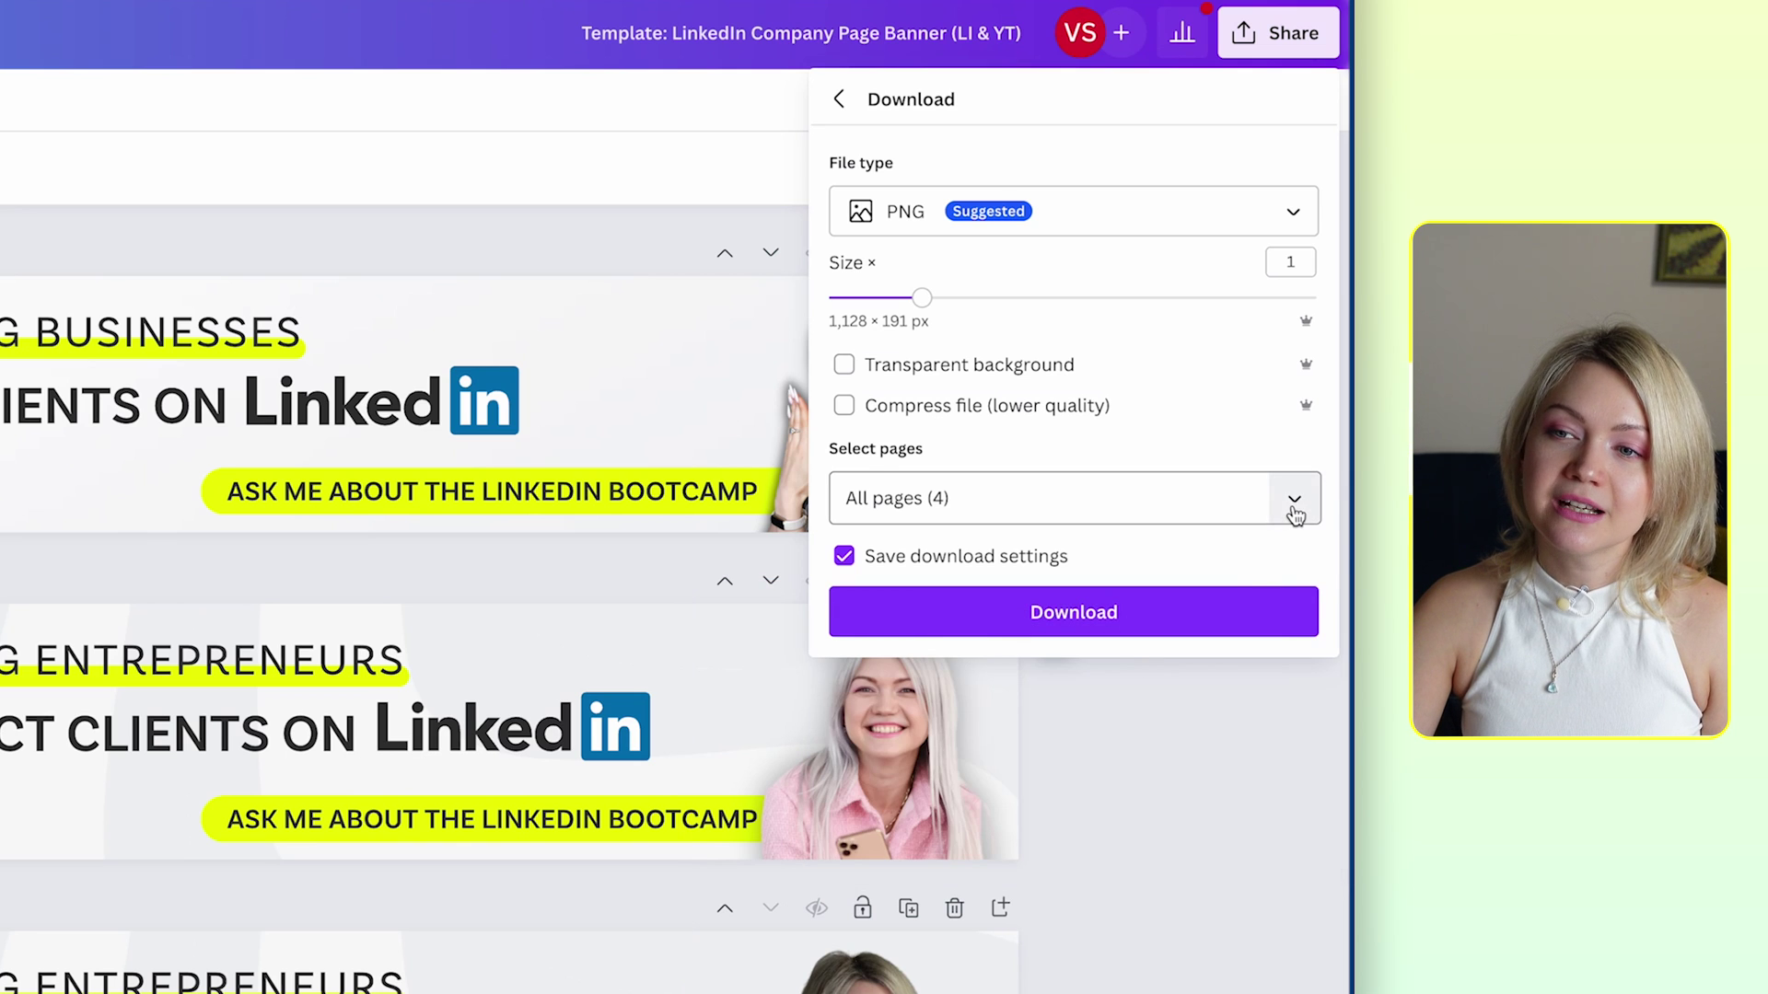
left_click(1294, 498)
left_click(1295, 557)
scroll(1255, 717, "down", 2)
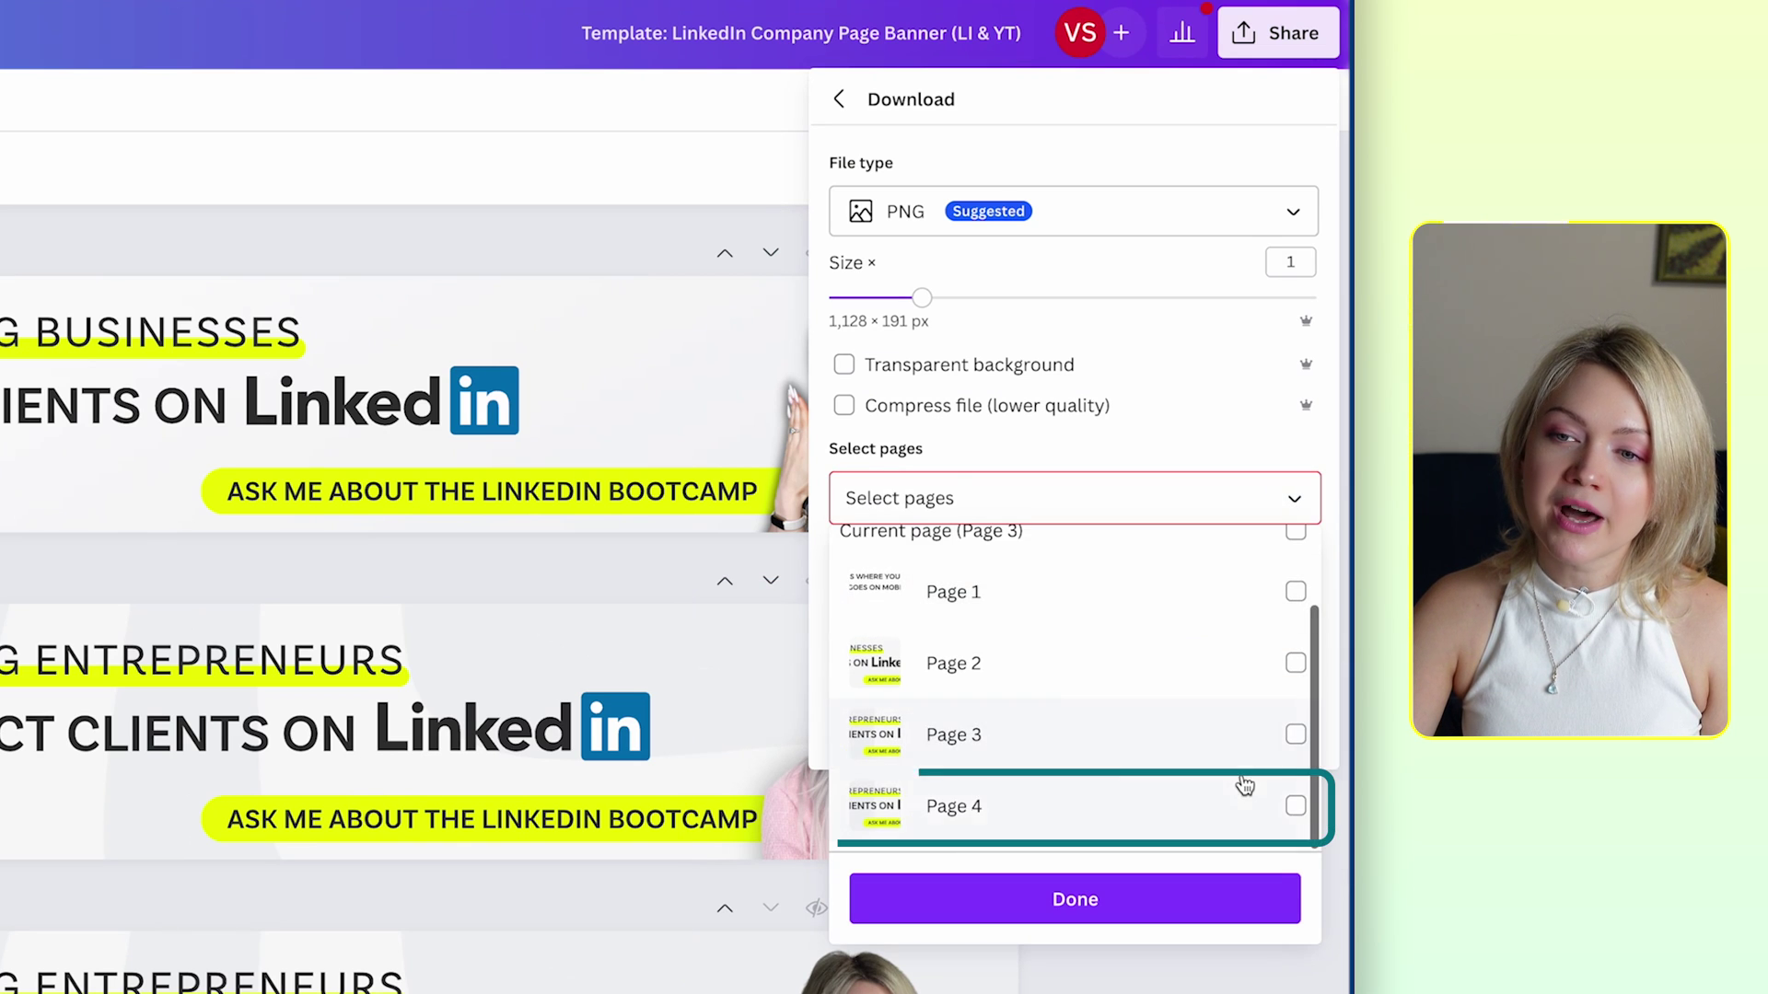
left_click(1243, 784)
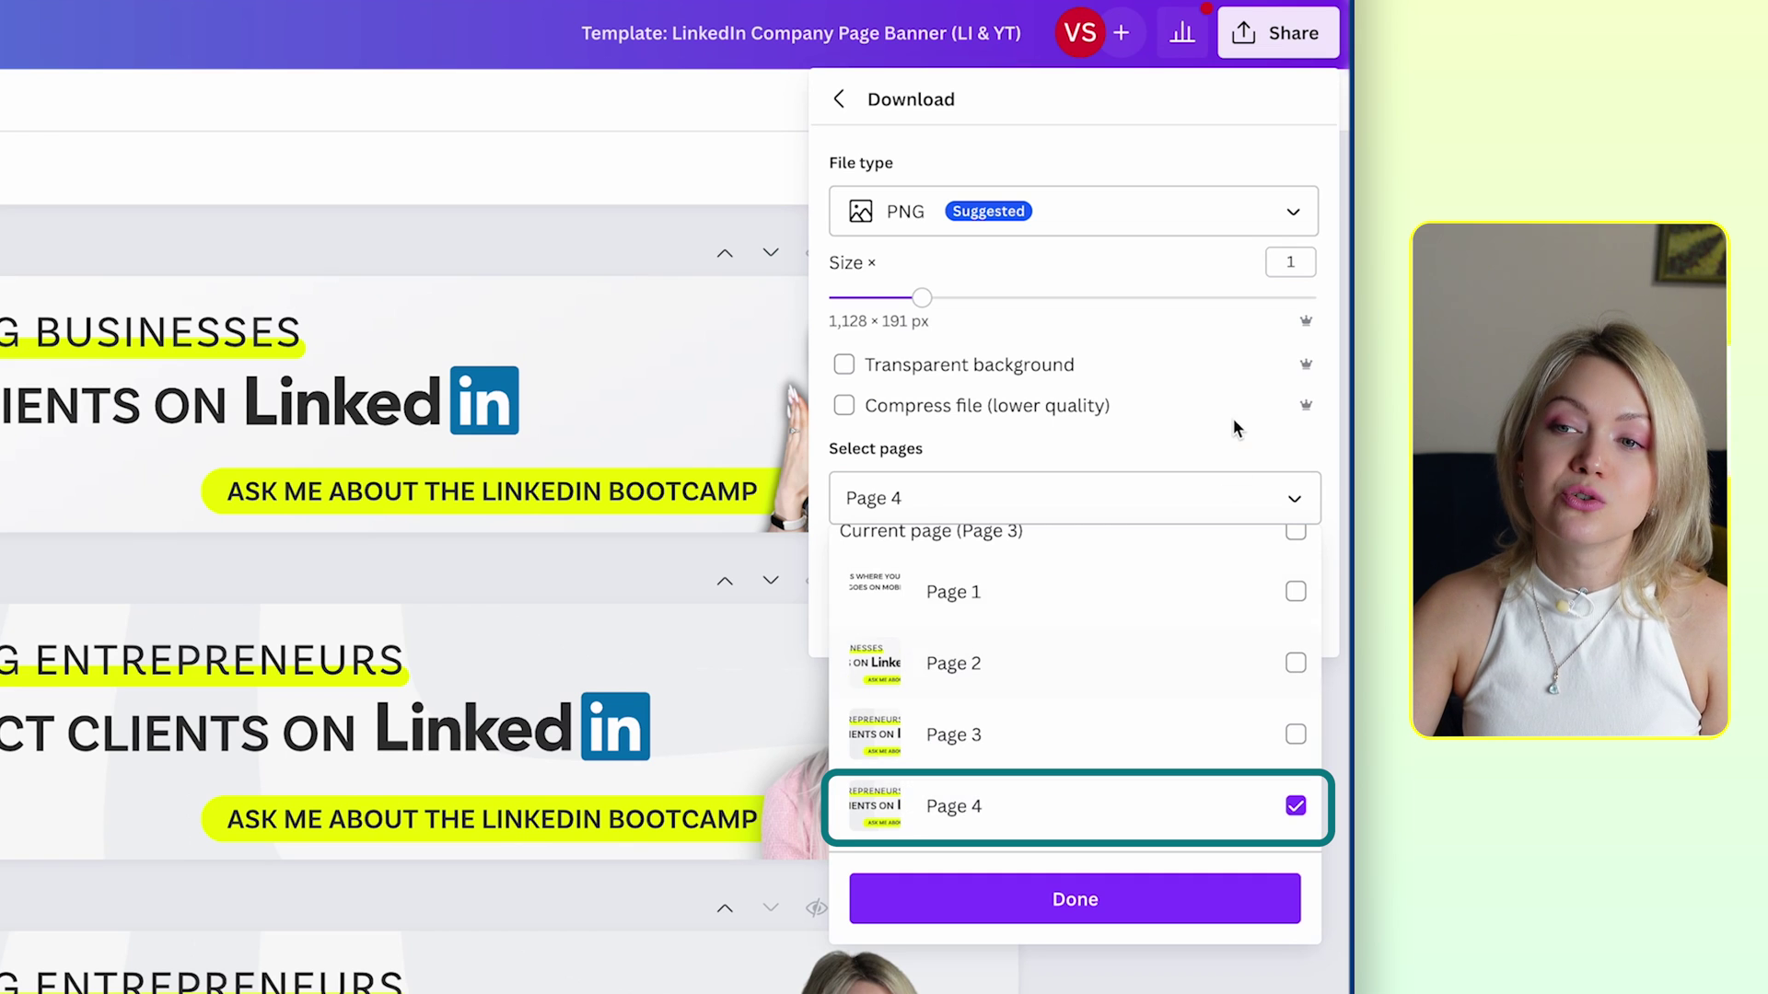
left_click(1136, 900)
left_click(1211, 612)
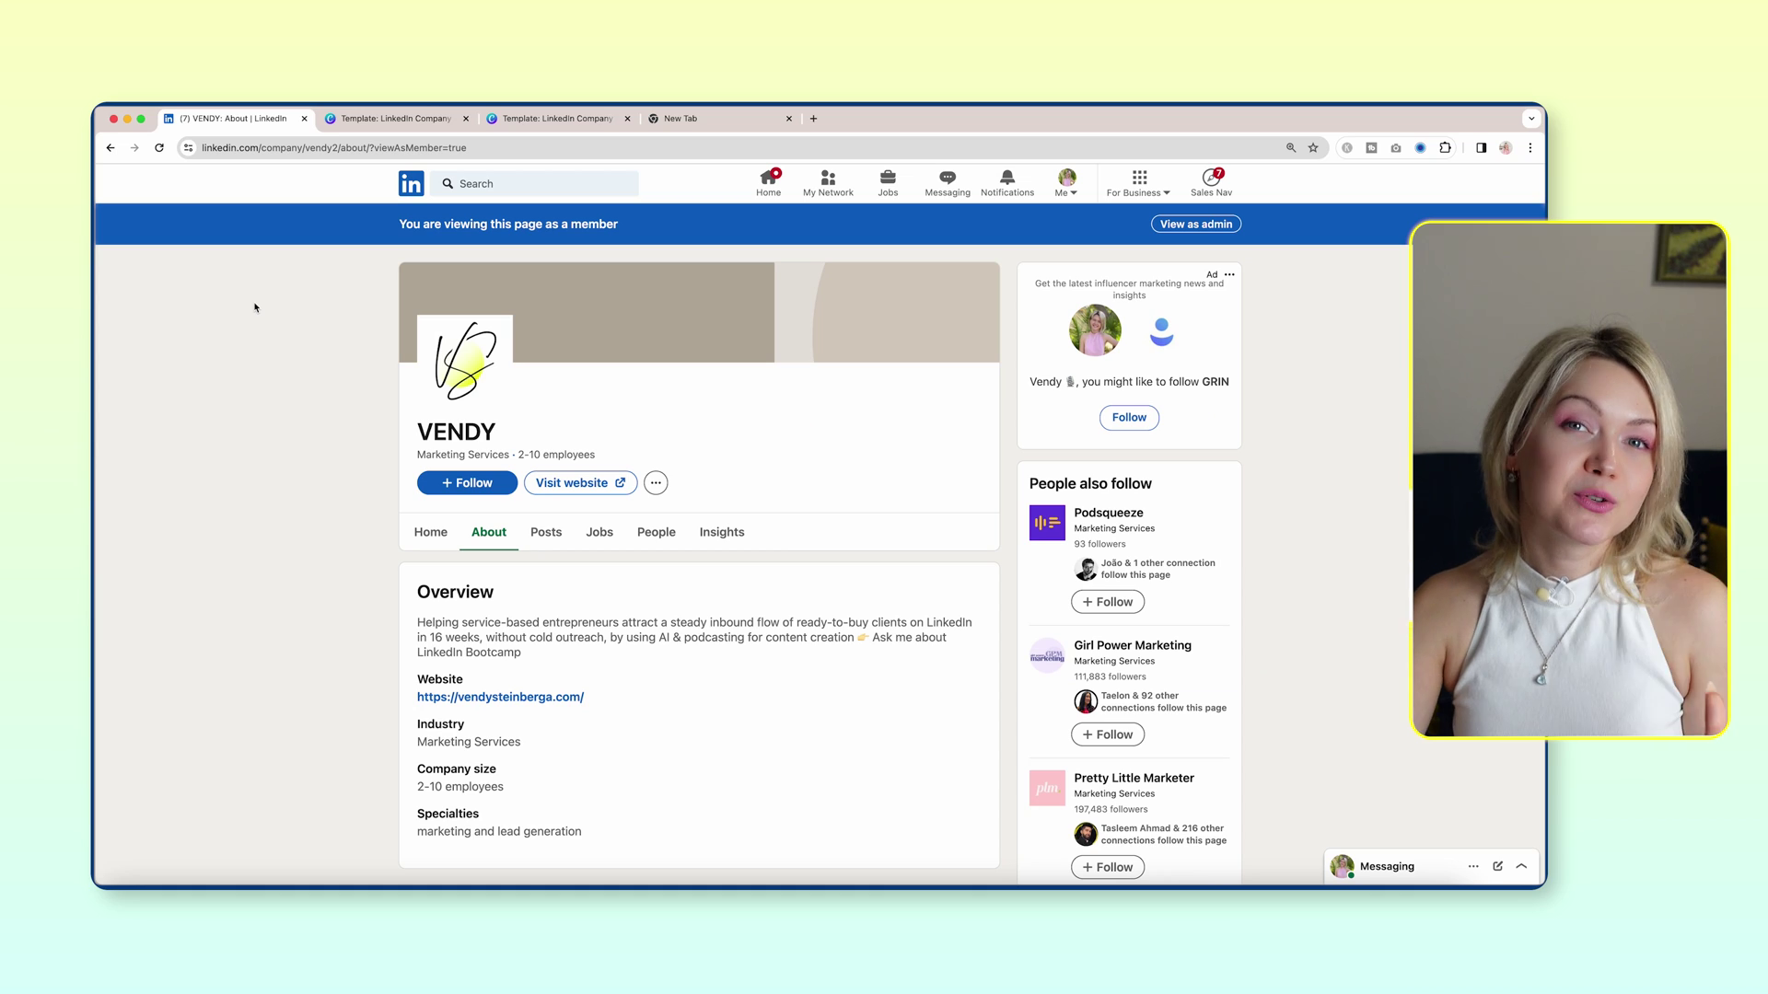
- Upload the downloaded page 4 banner PNG as VENDY's cover image, apply it, and preview the member view
left_click(1198, 224)
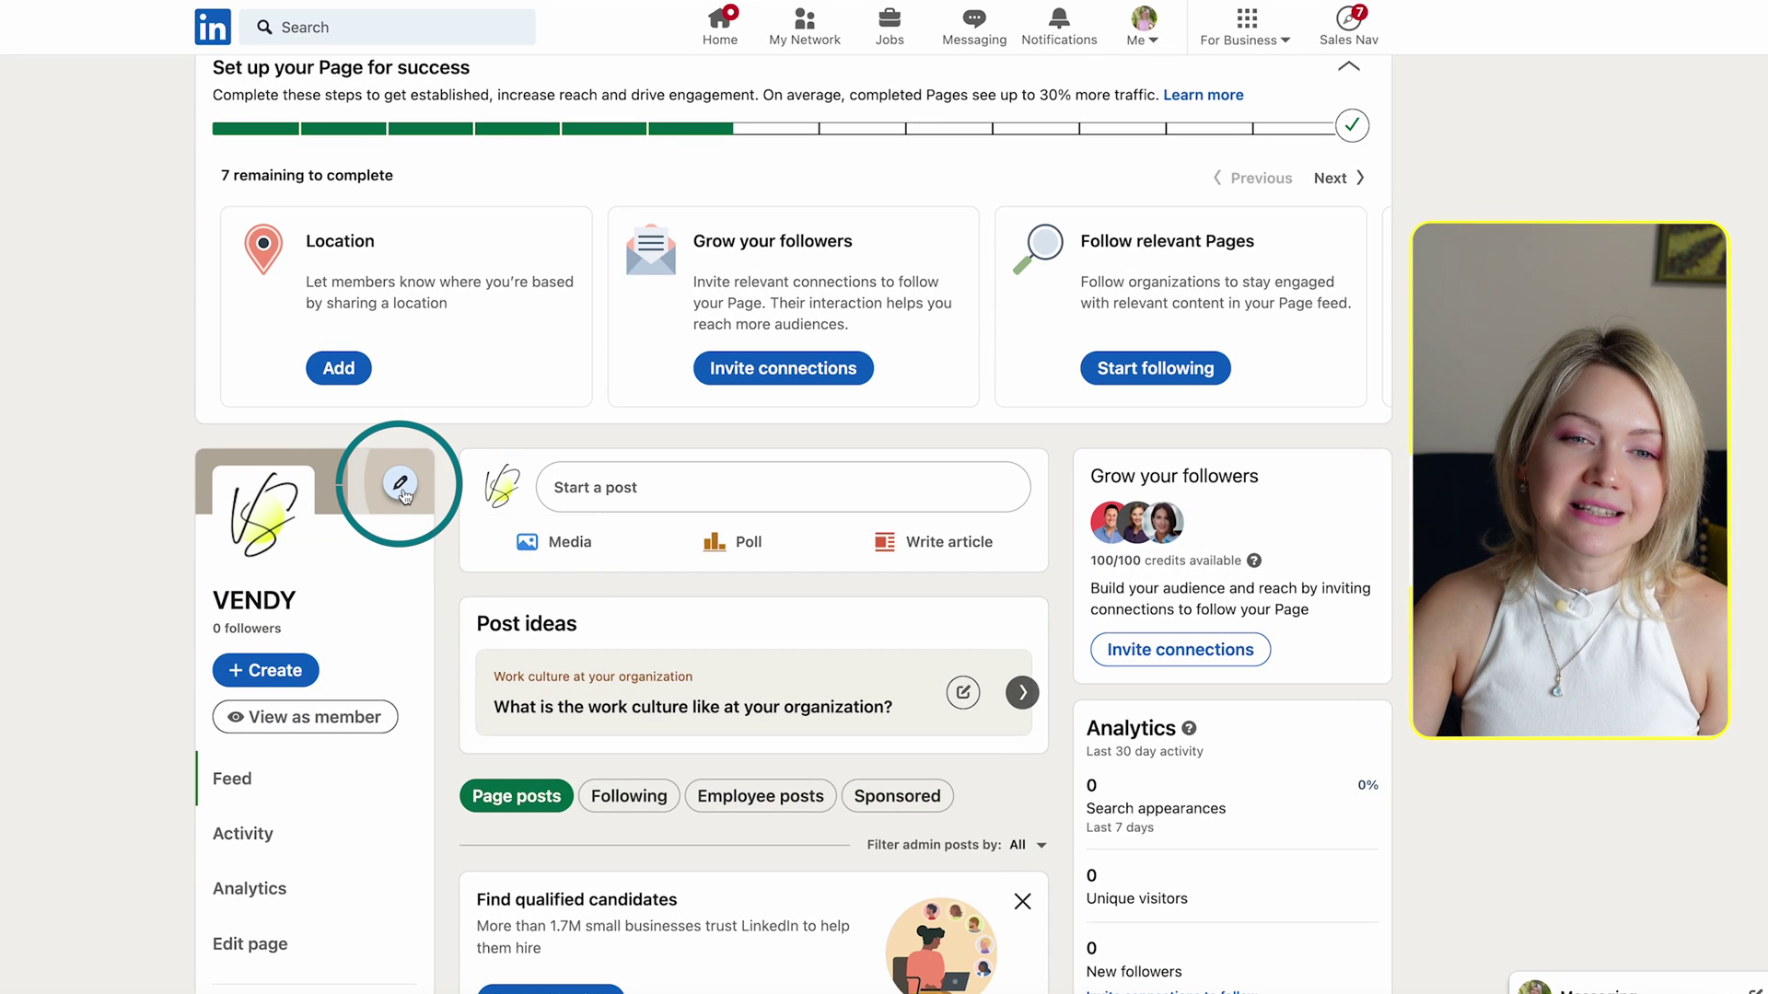
left_click(447, 496)
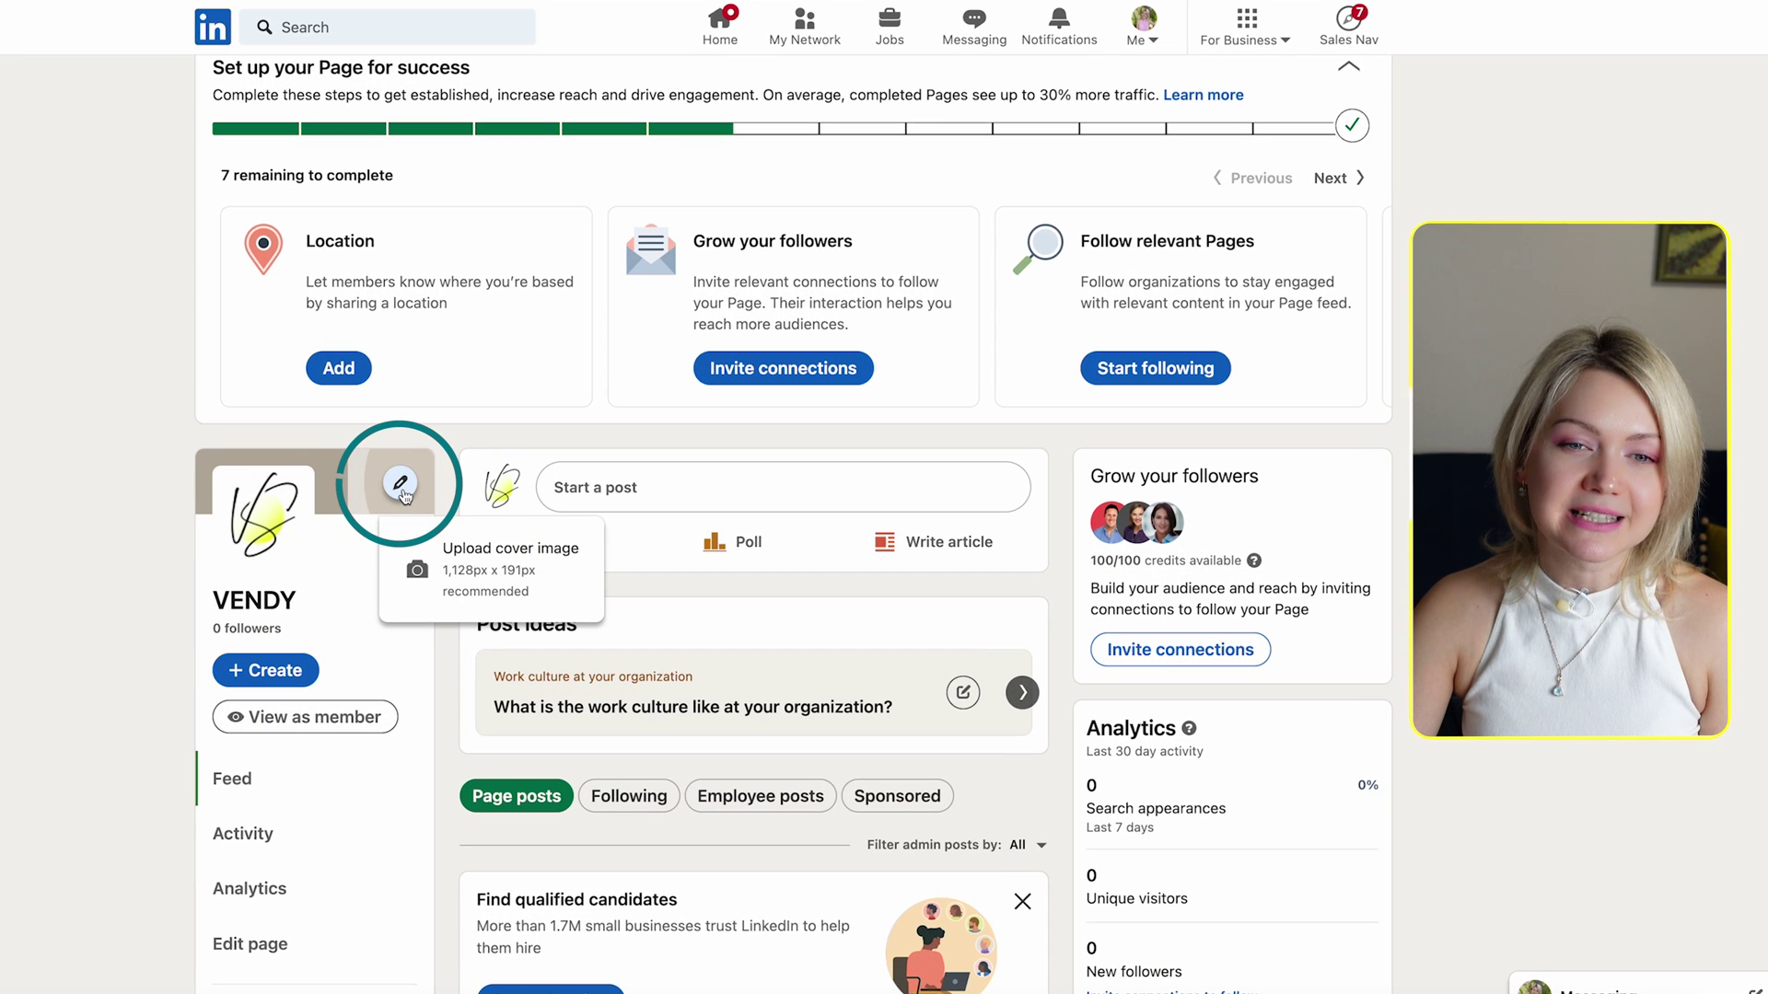
left_click(575, 594)
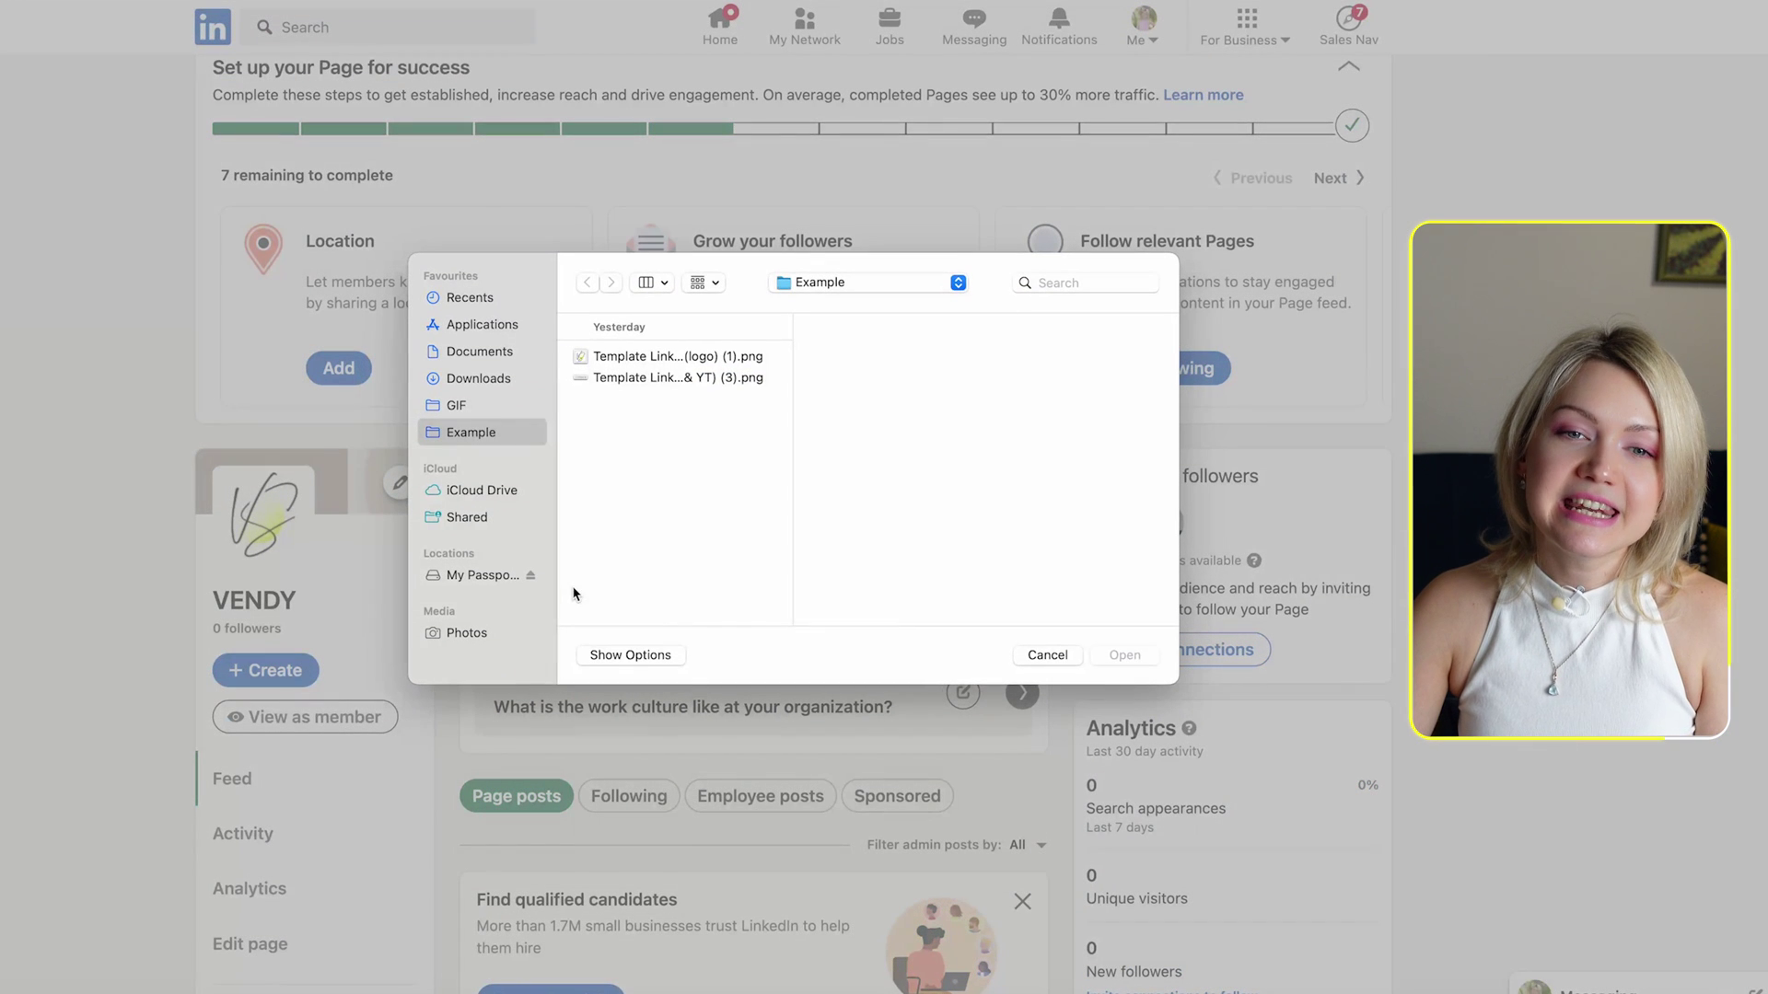
left_click(678, 377)
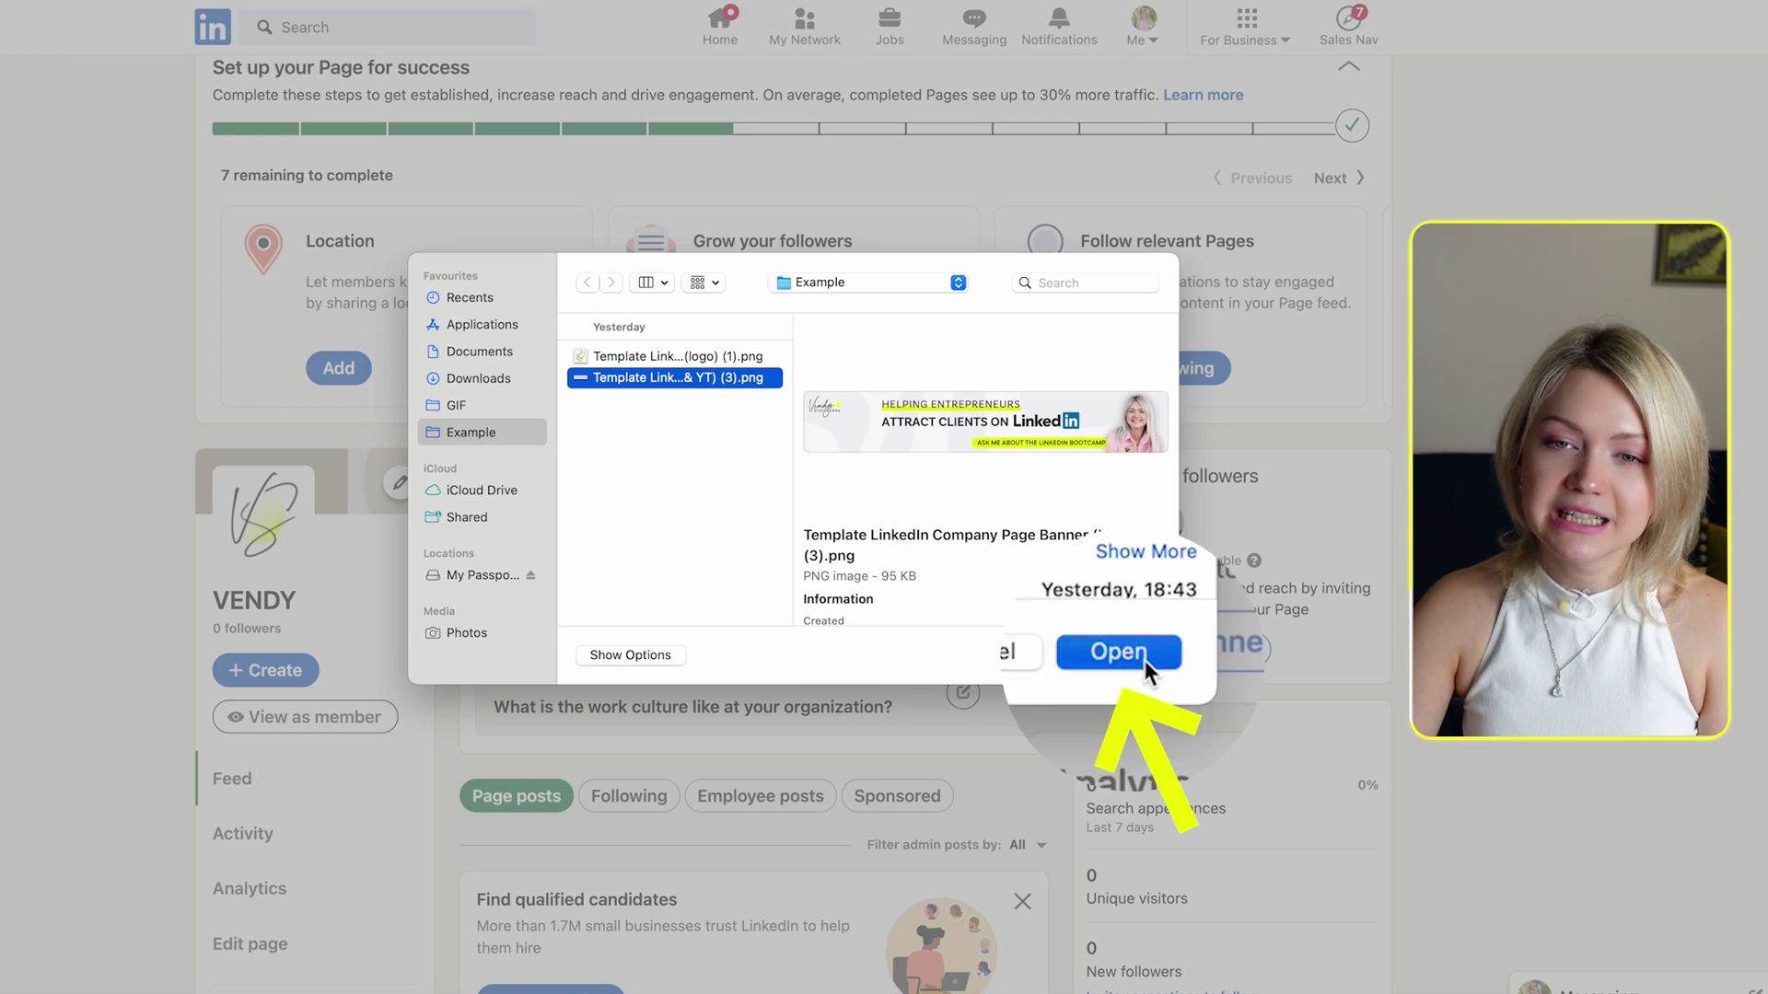
left_click(1123, 655)
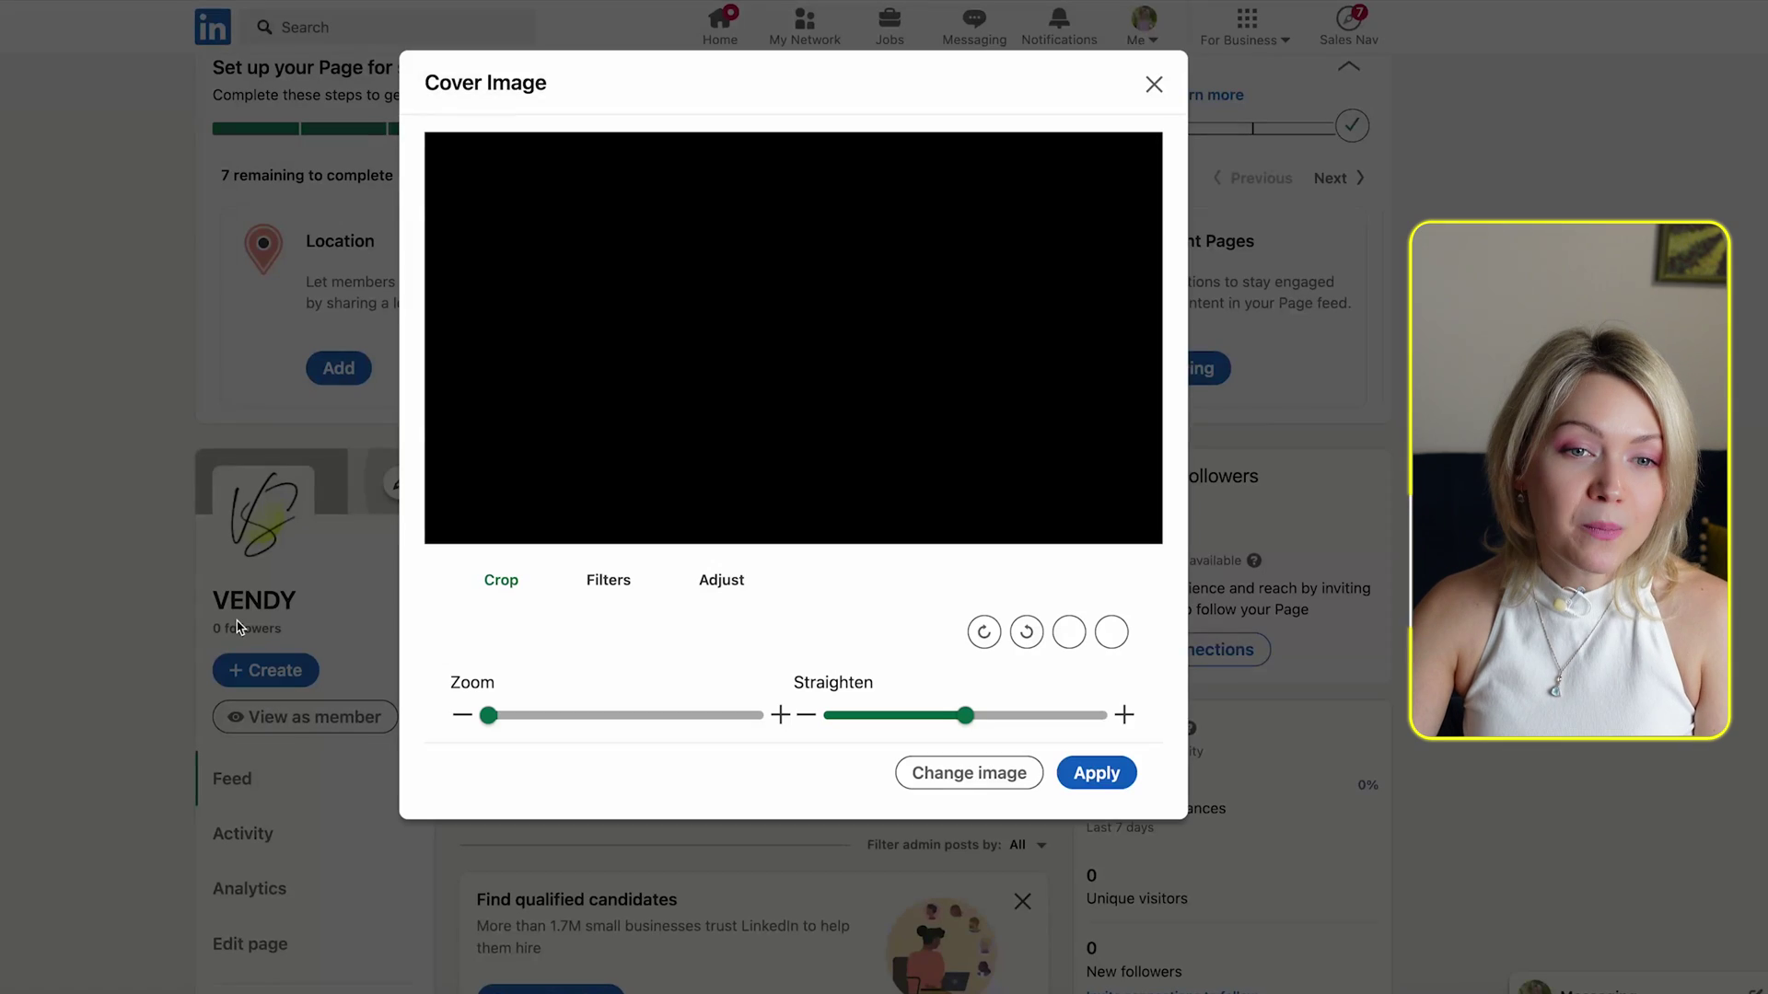
left_click(1115, 778)
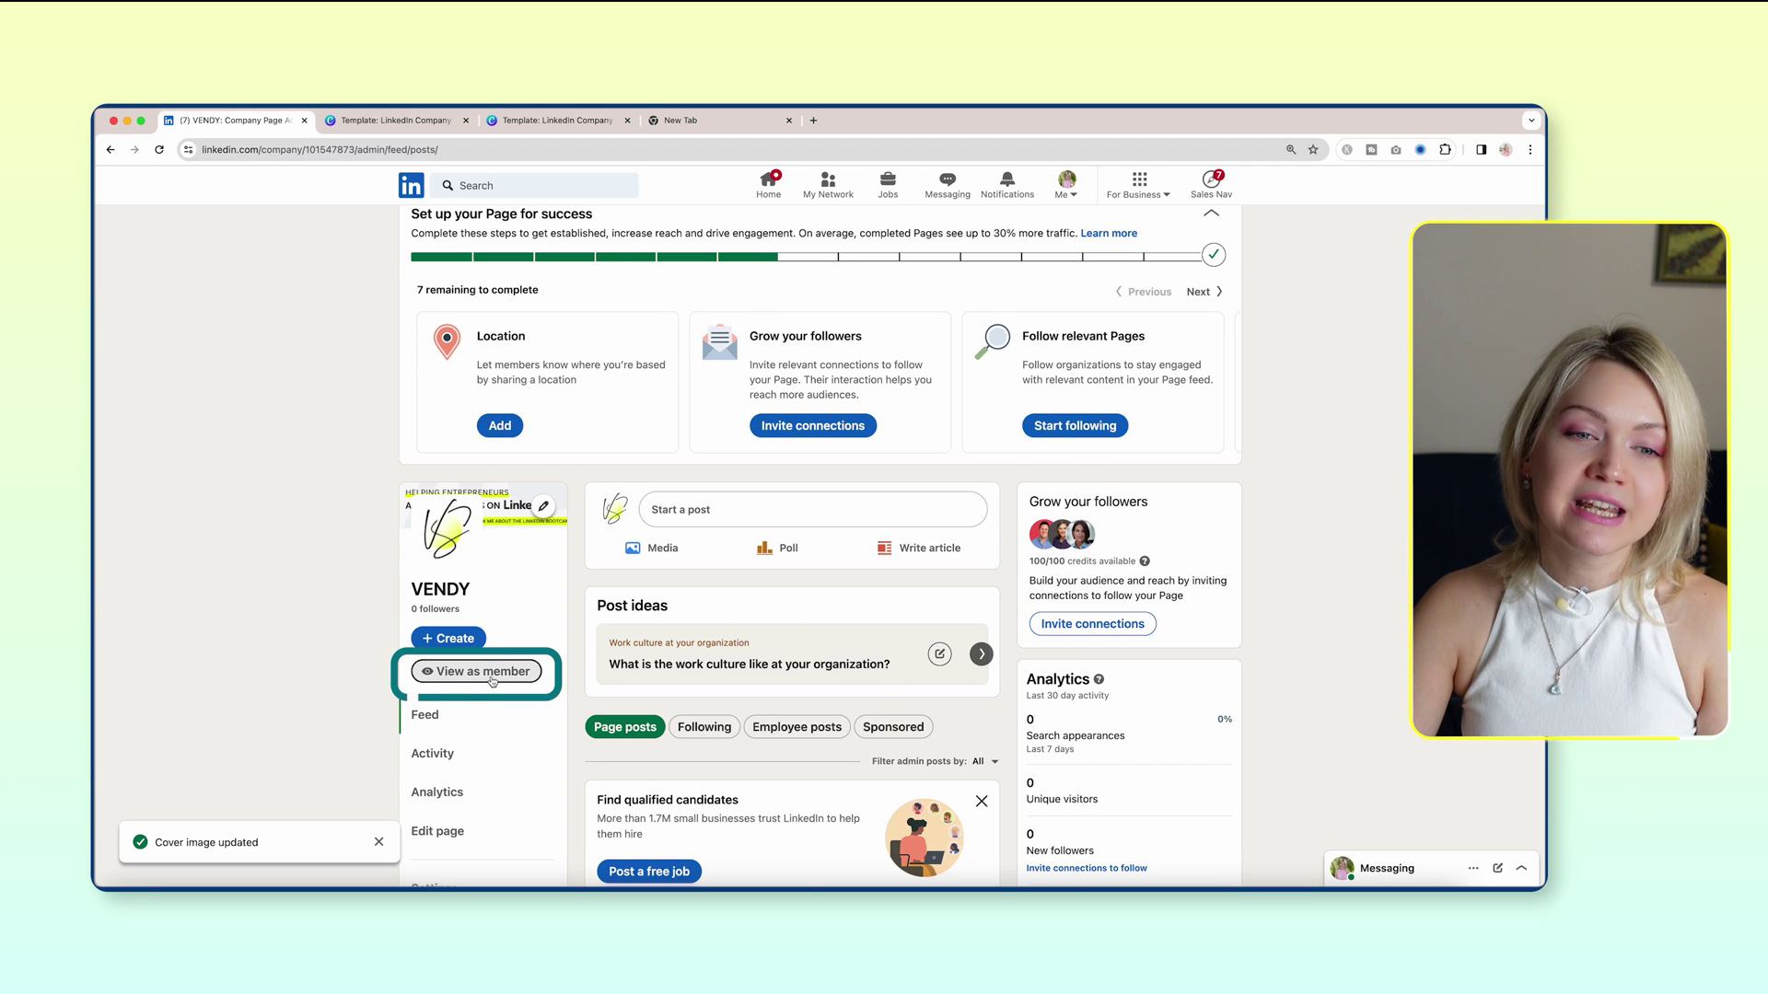
left_click(491, 679)
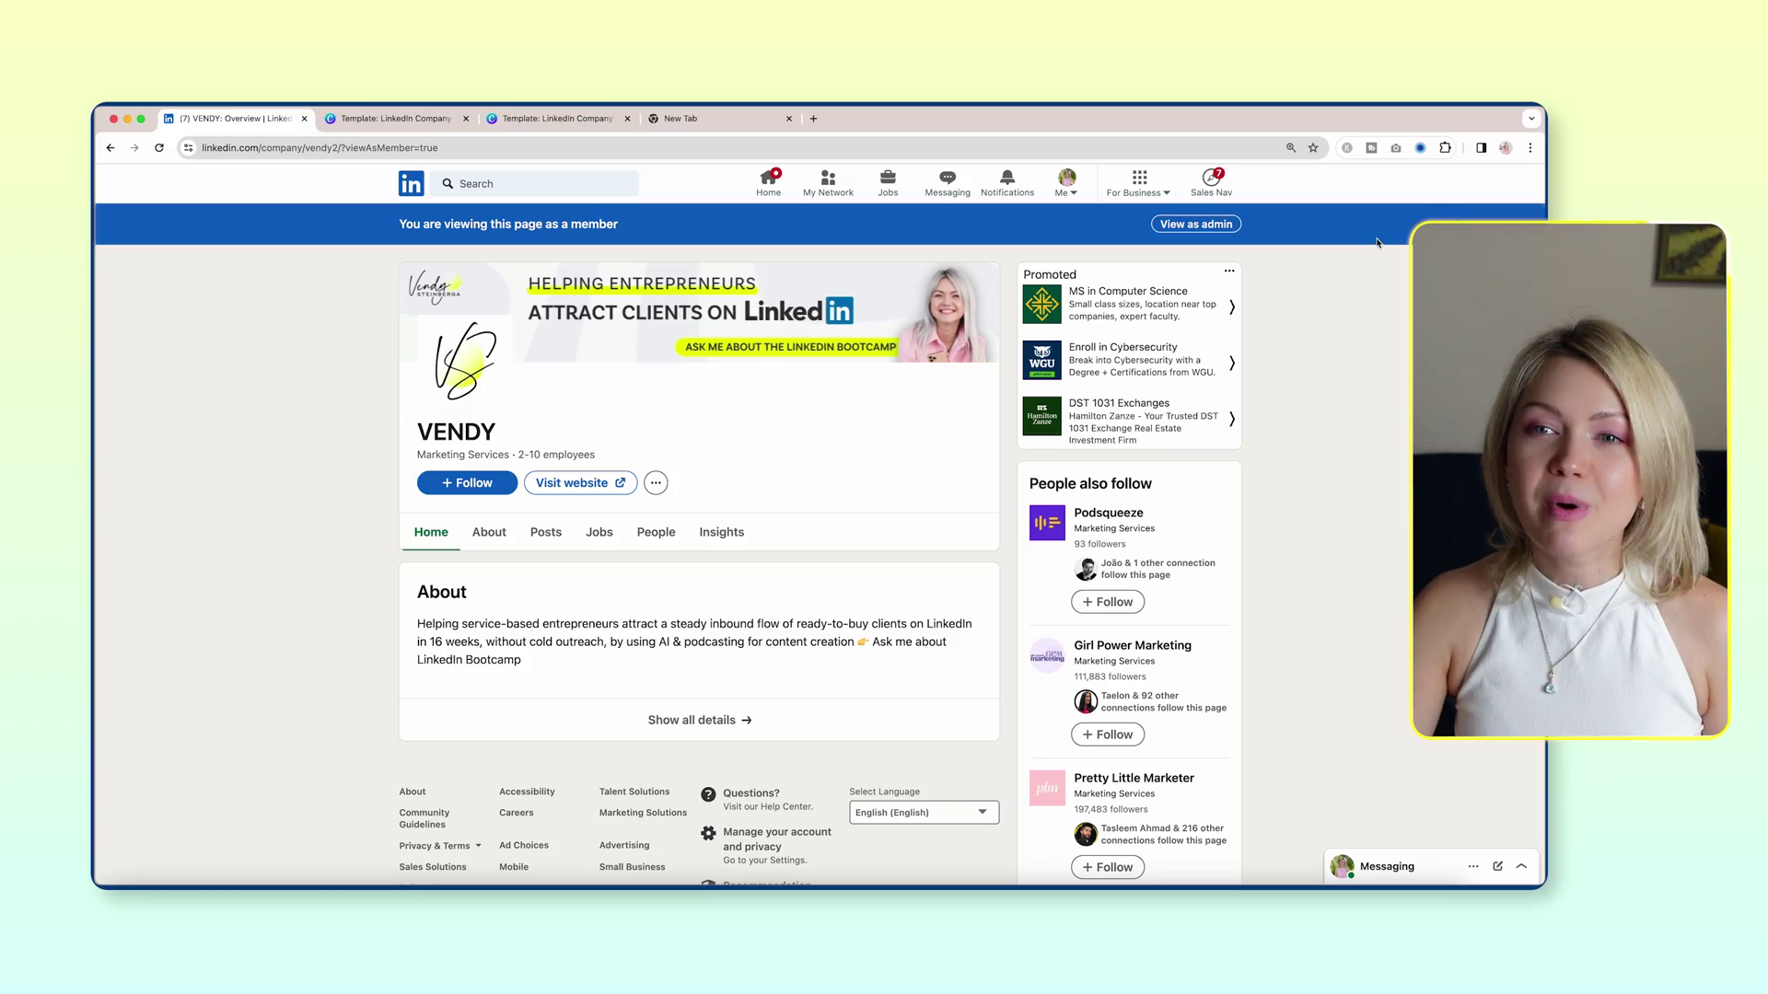
left_click(1196, 224)
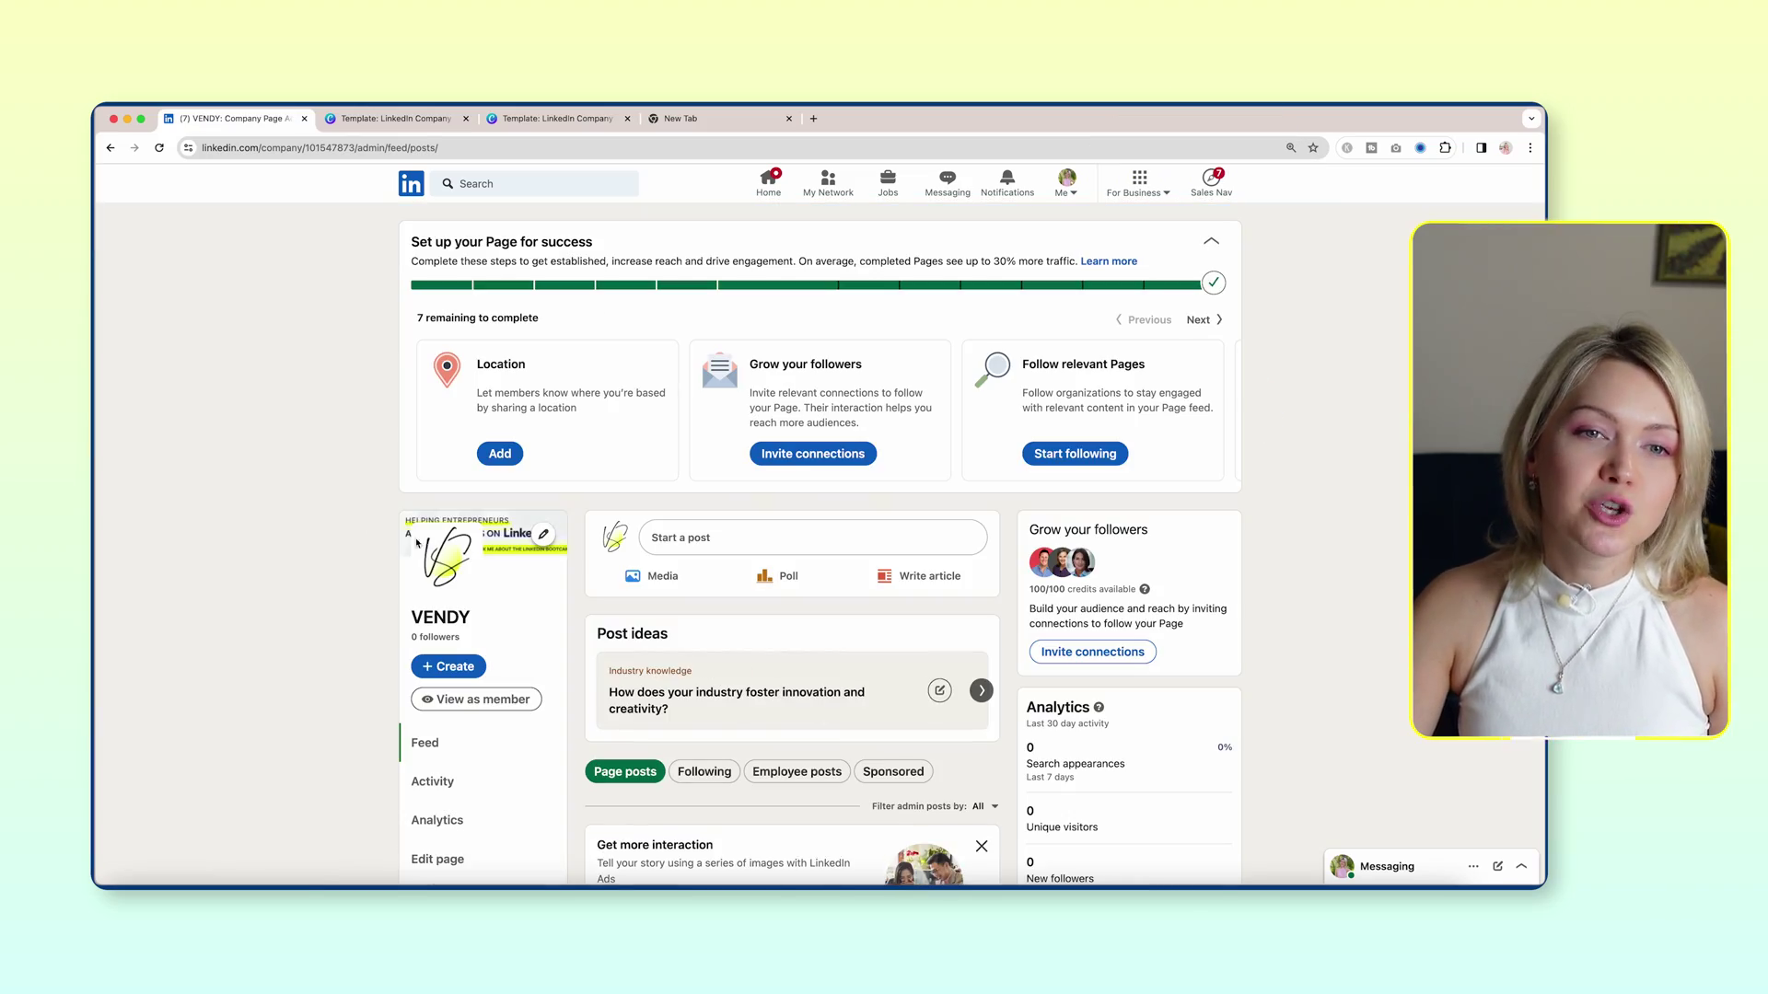
scroll(416, 543, "down", 2)
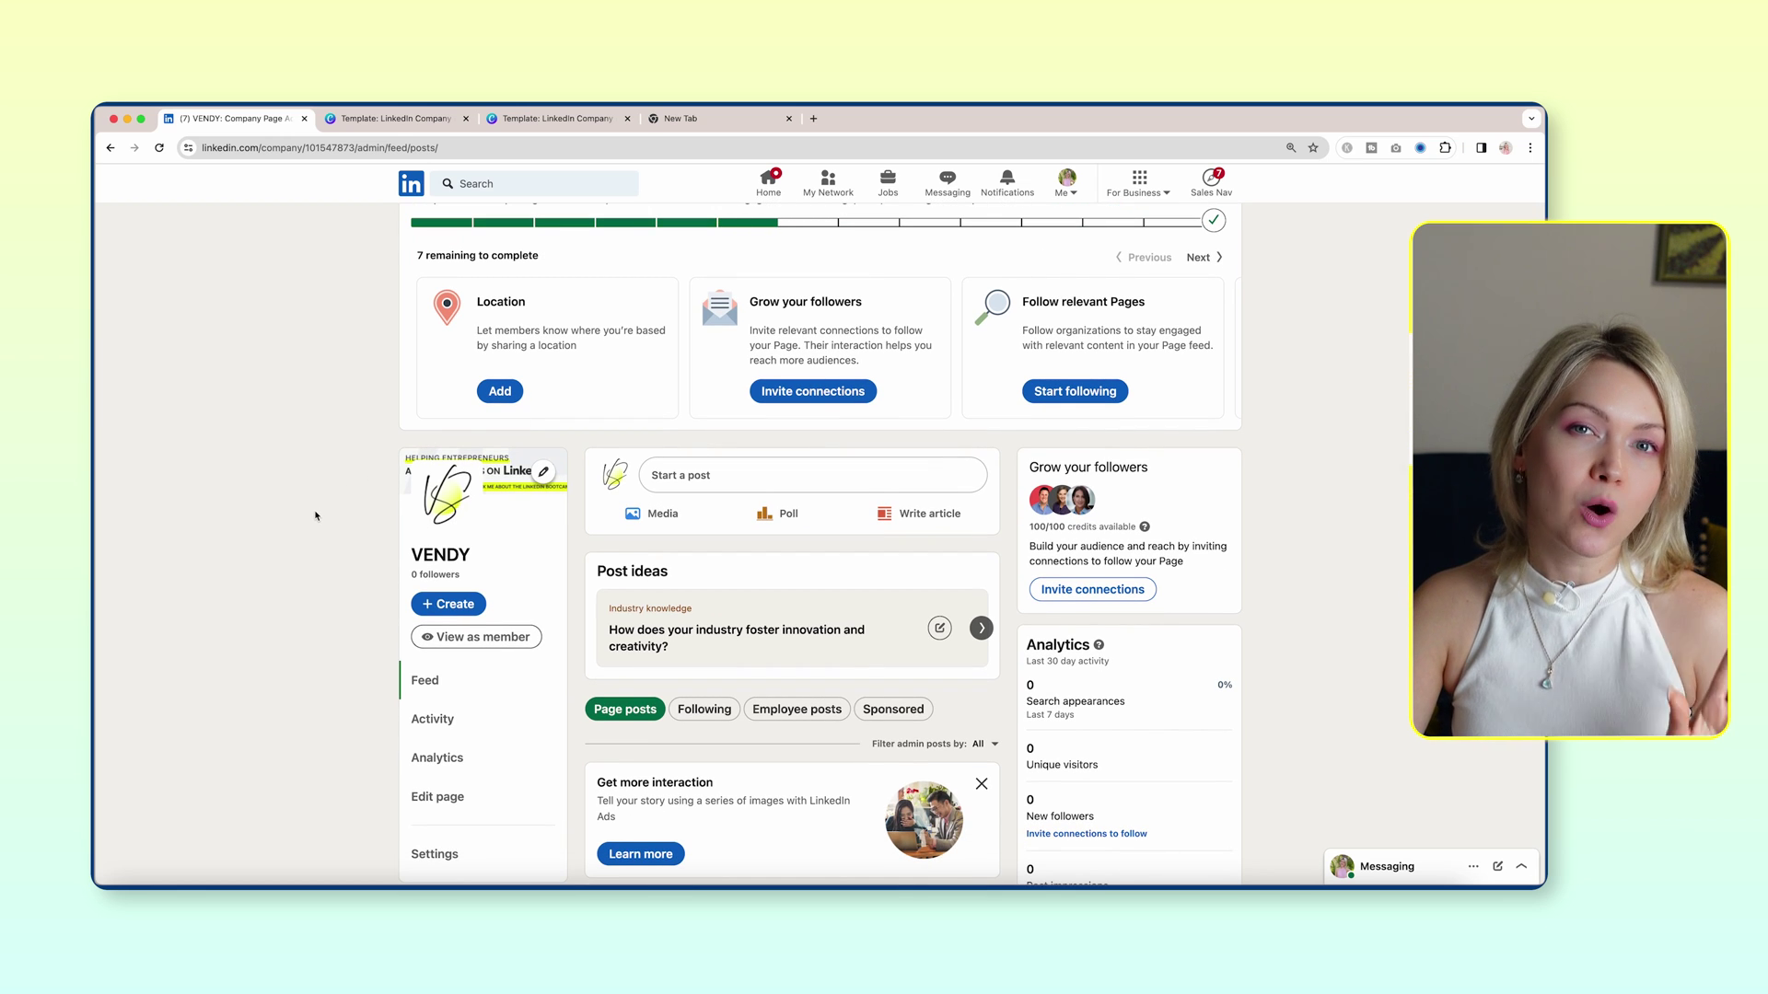
scroll(315, 516, "down", 3)
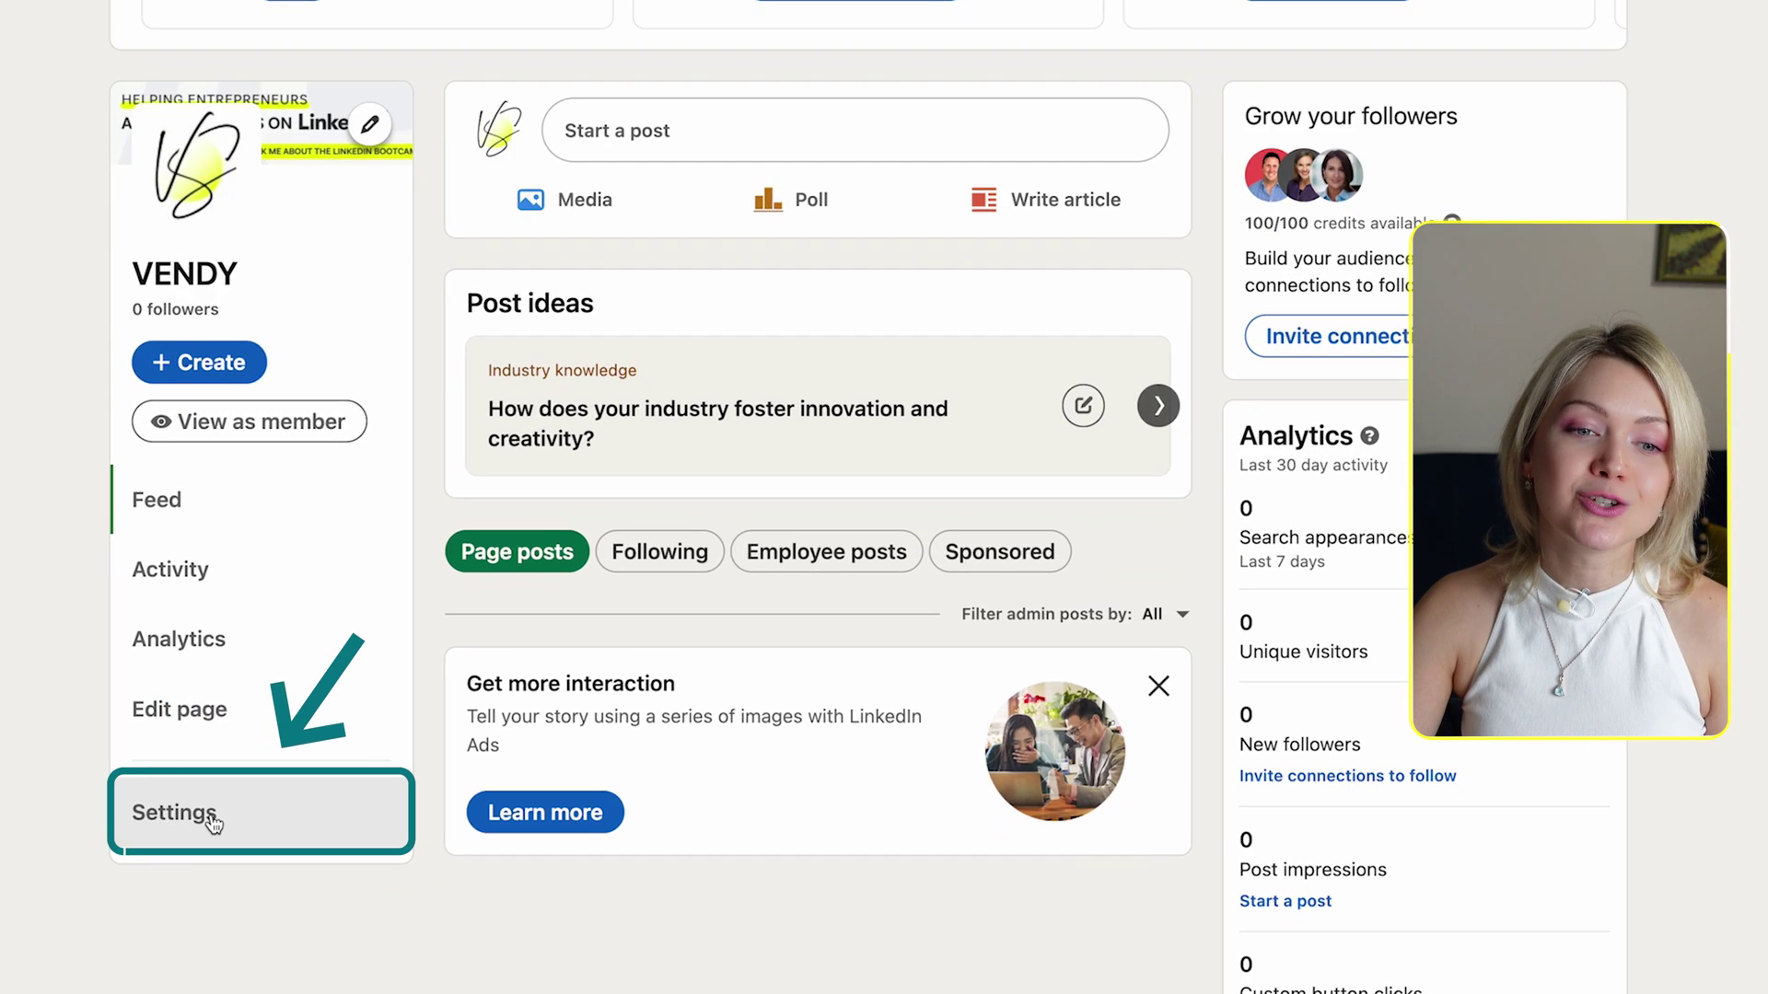
- Open VENDY's Manage admins settings, then cancel the Add admin dialog without adding anyone
left_click(435, 740)
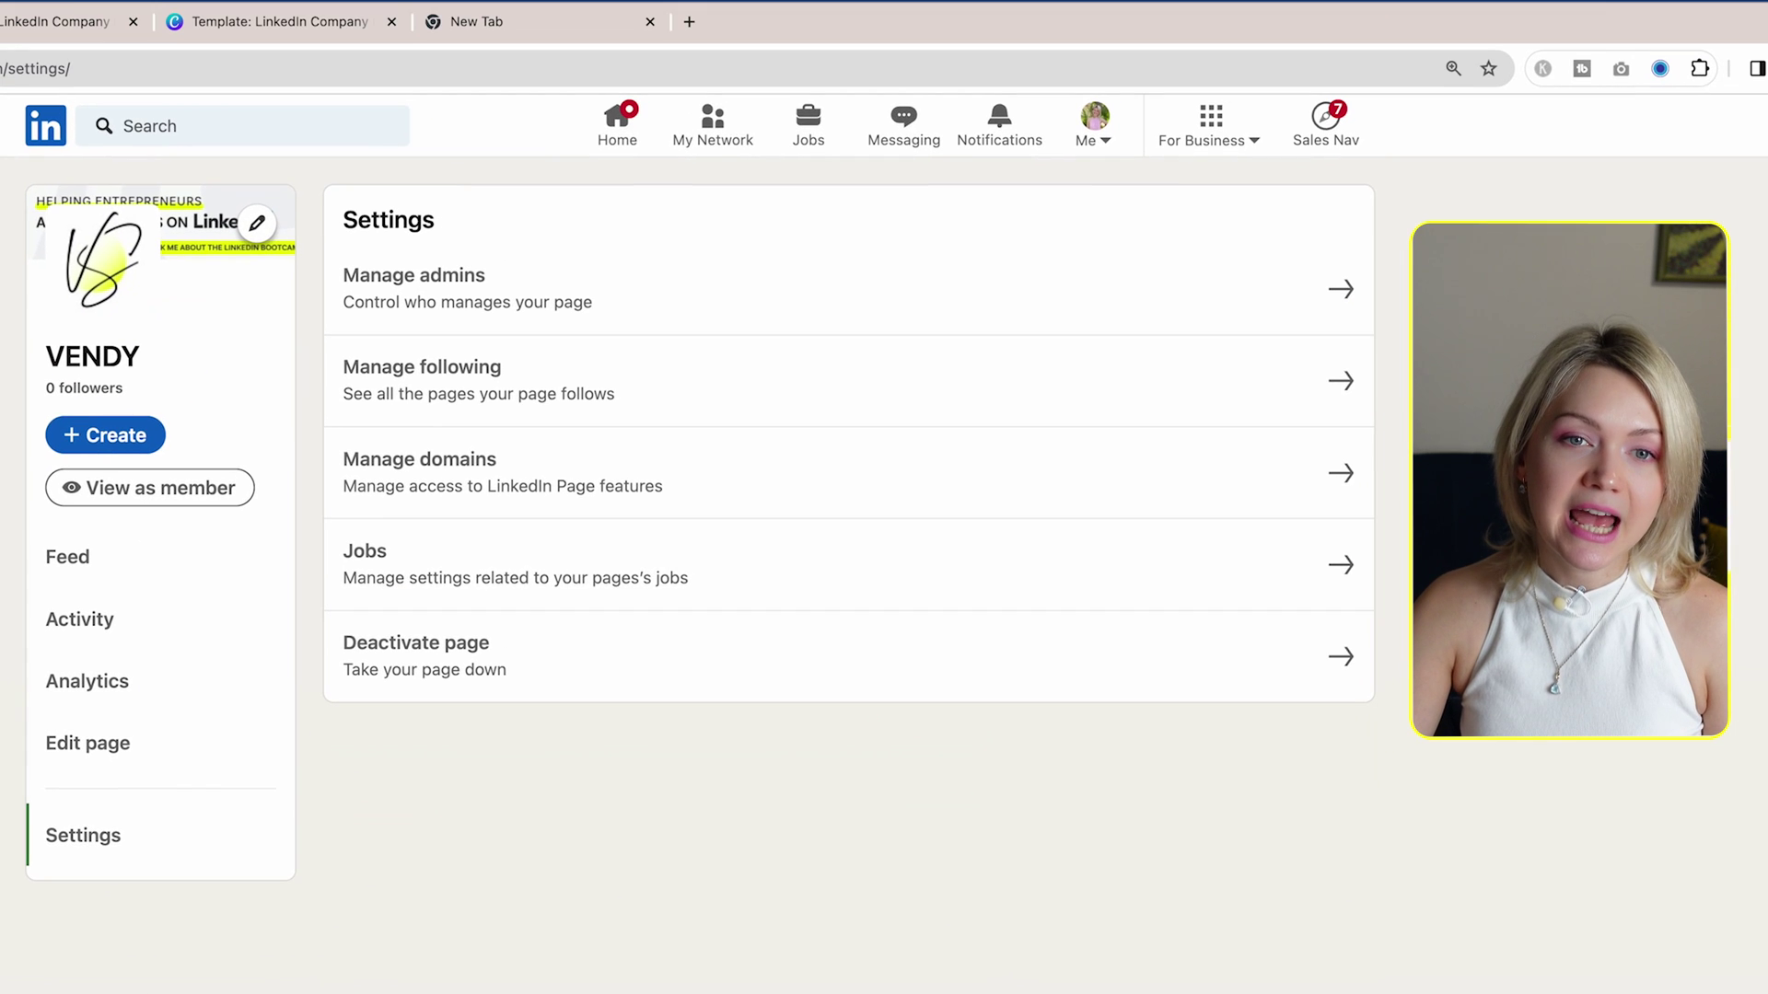
left_click(675, 302)
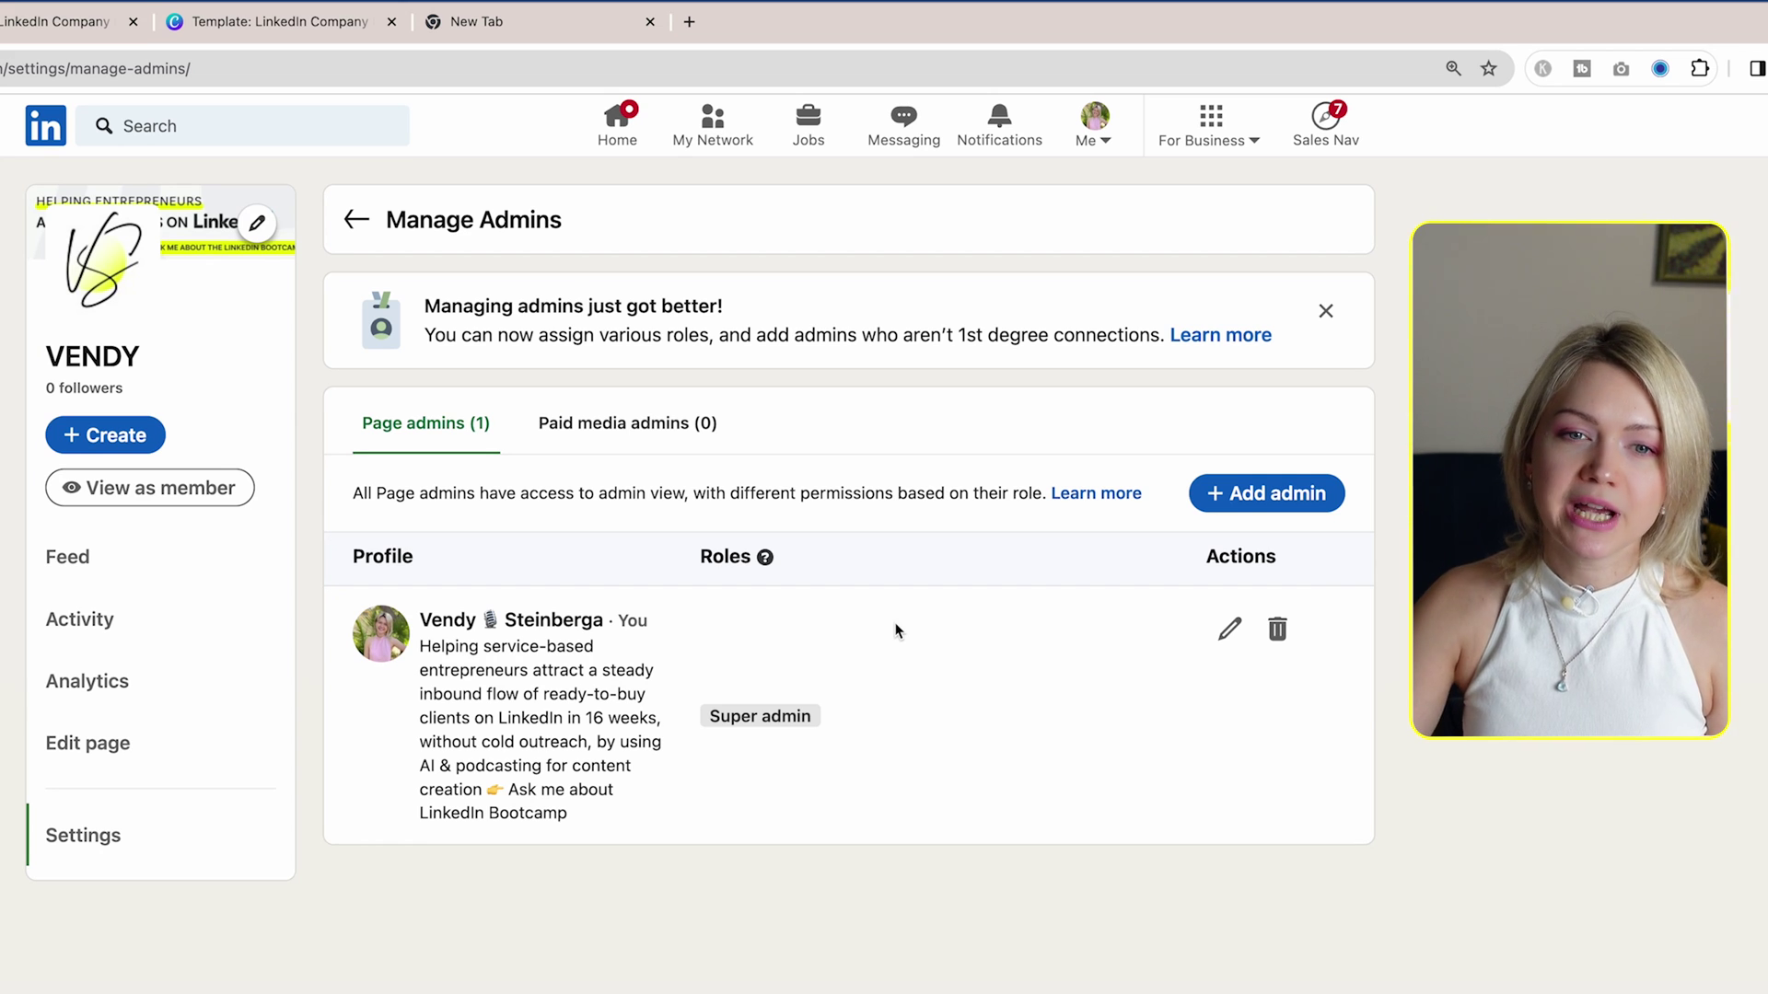
left_click(1307, 503)
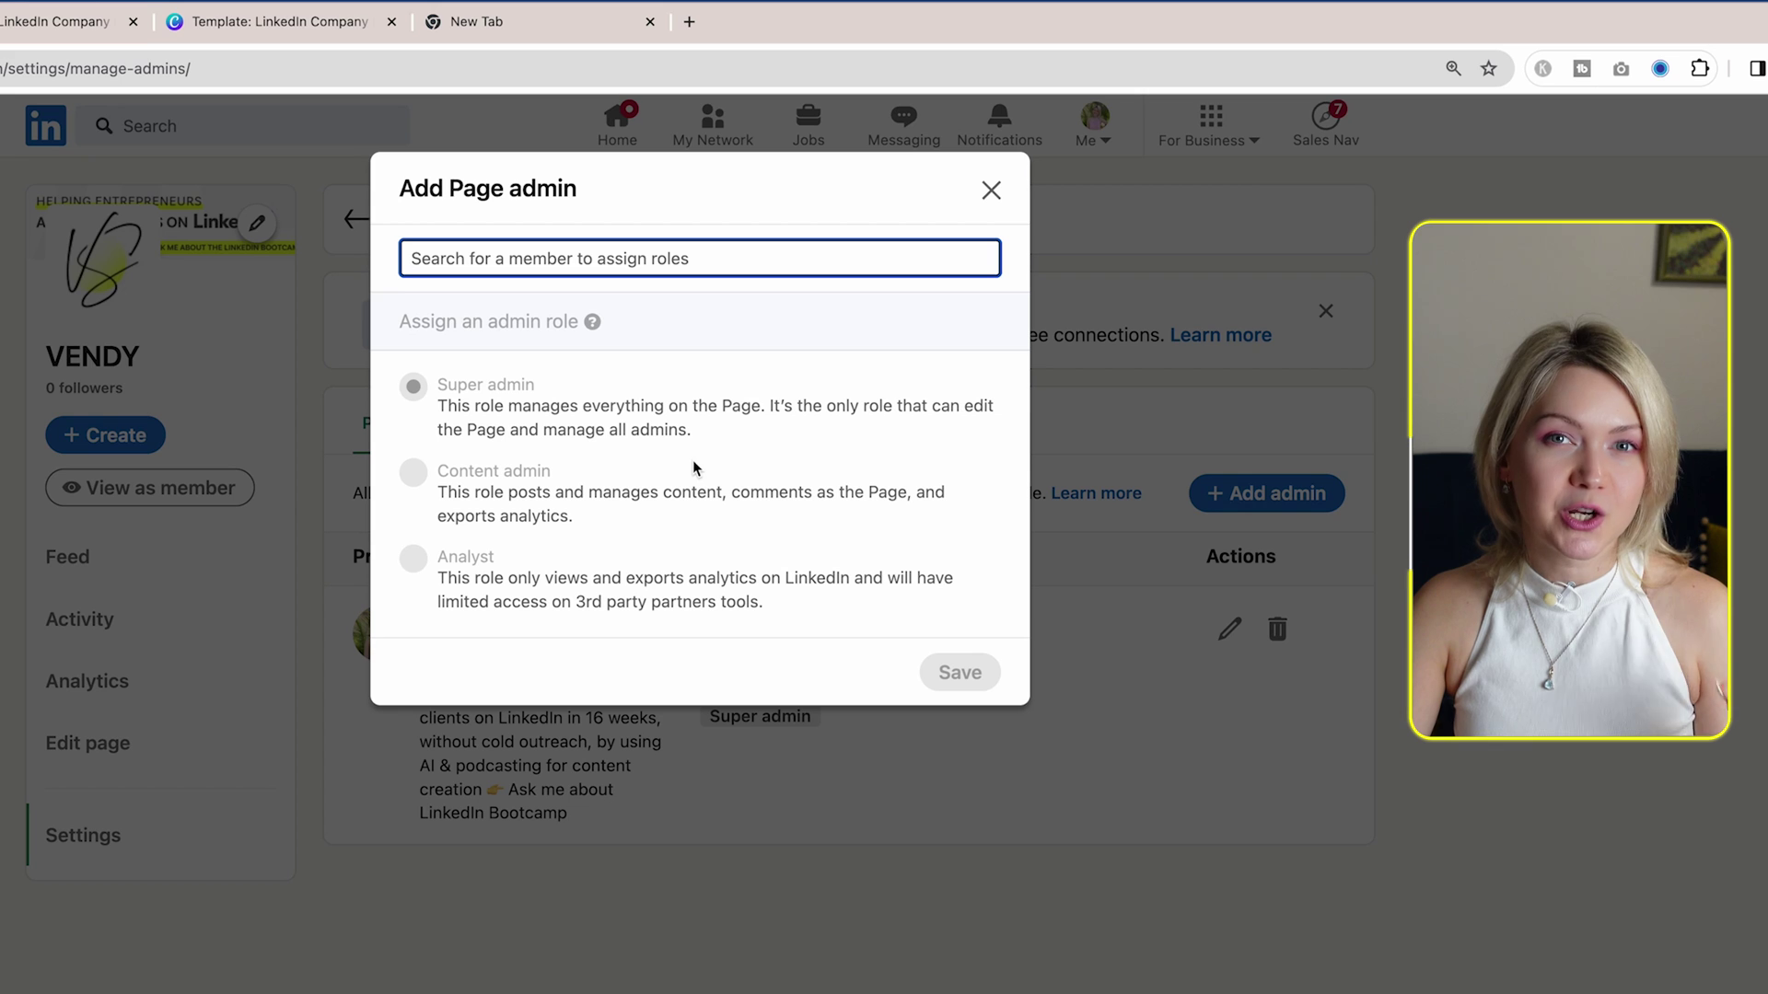
left_click(991, 190)
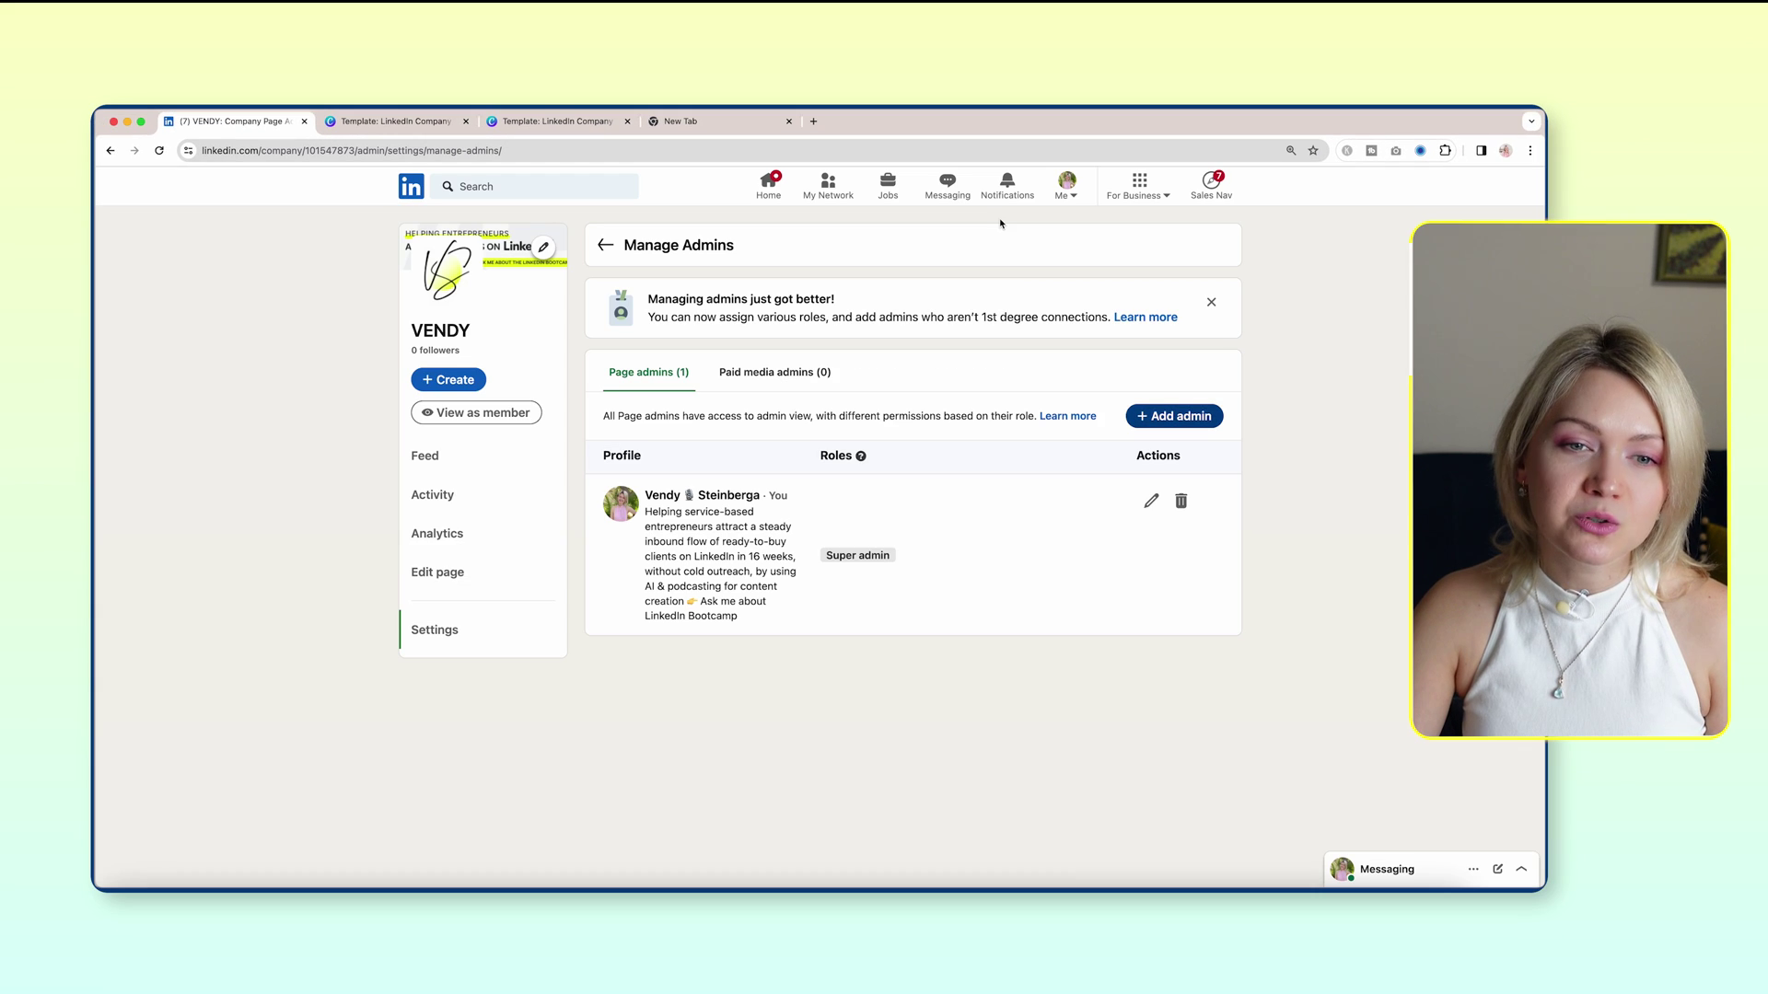
- Leave the settings list for VENDY's admin feed with its 7-step setup checklist
left_click(493, 622)
left_click(690, 518)
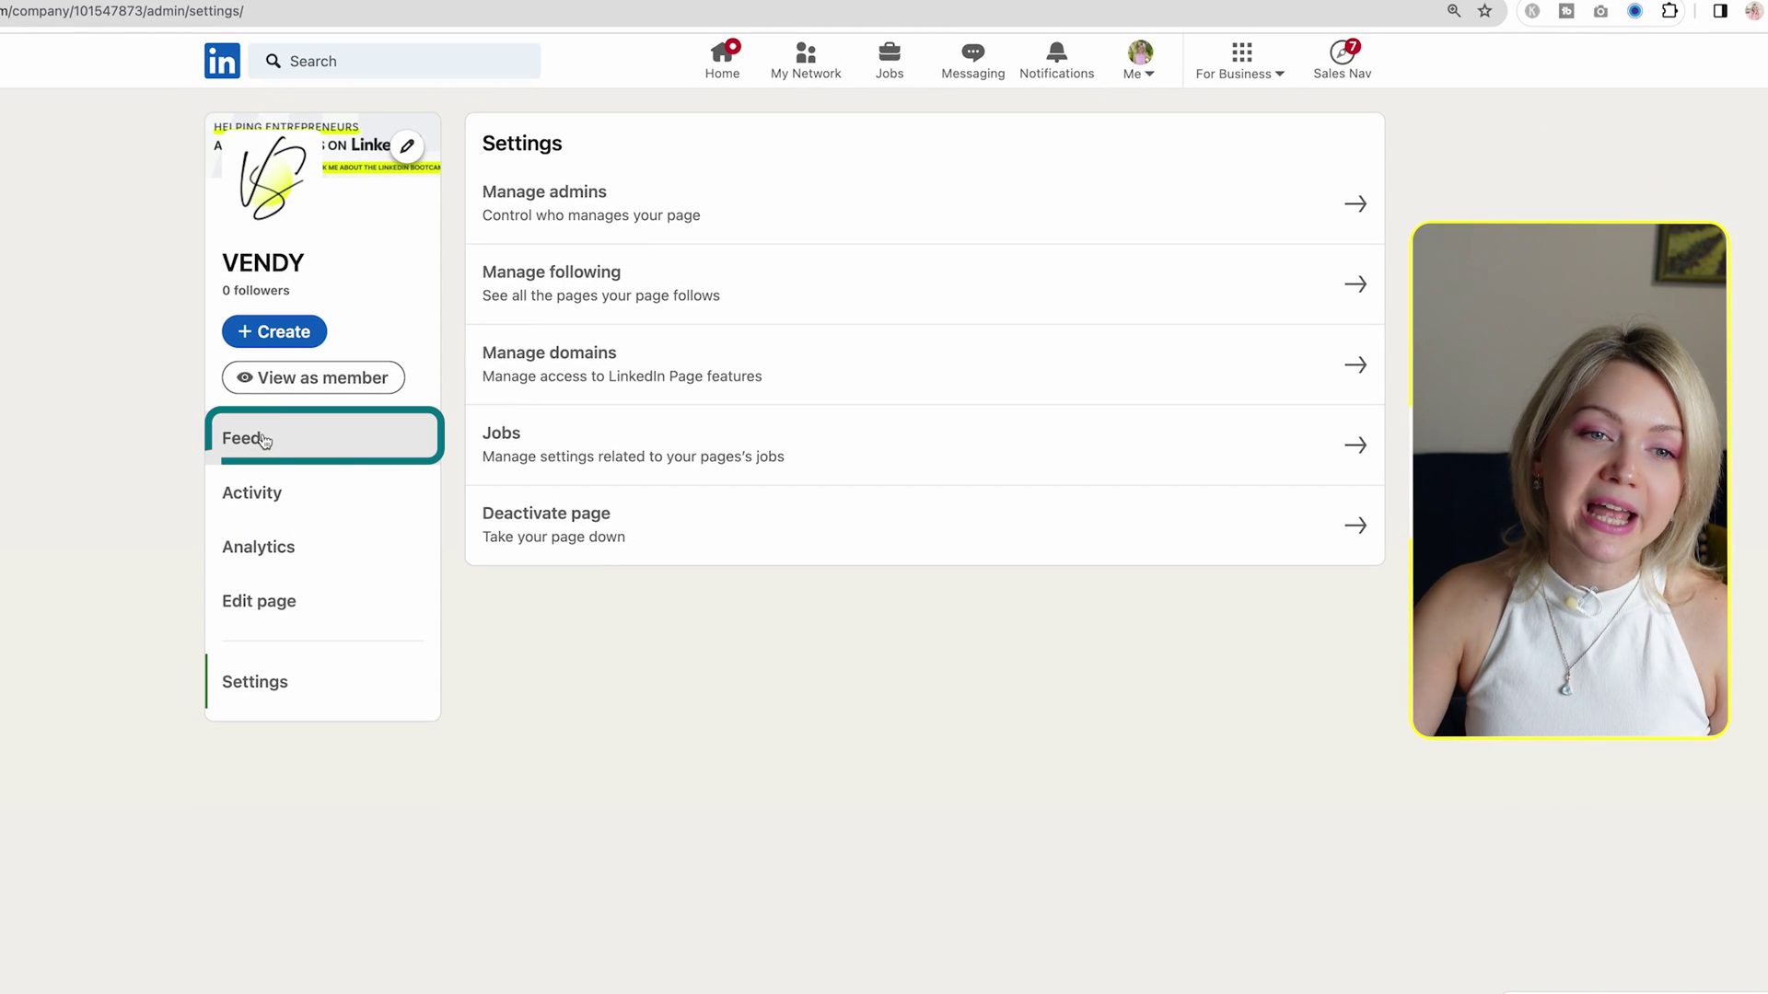
left_click(263, 439)
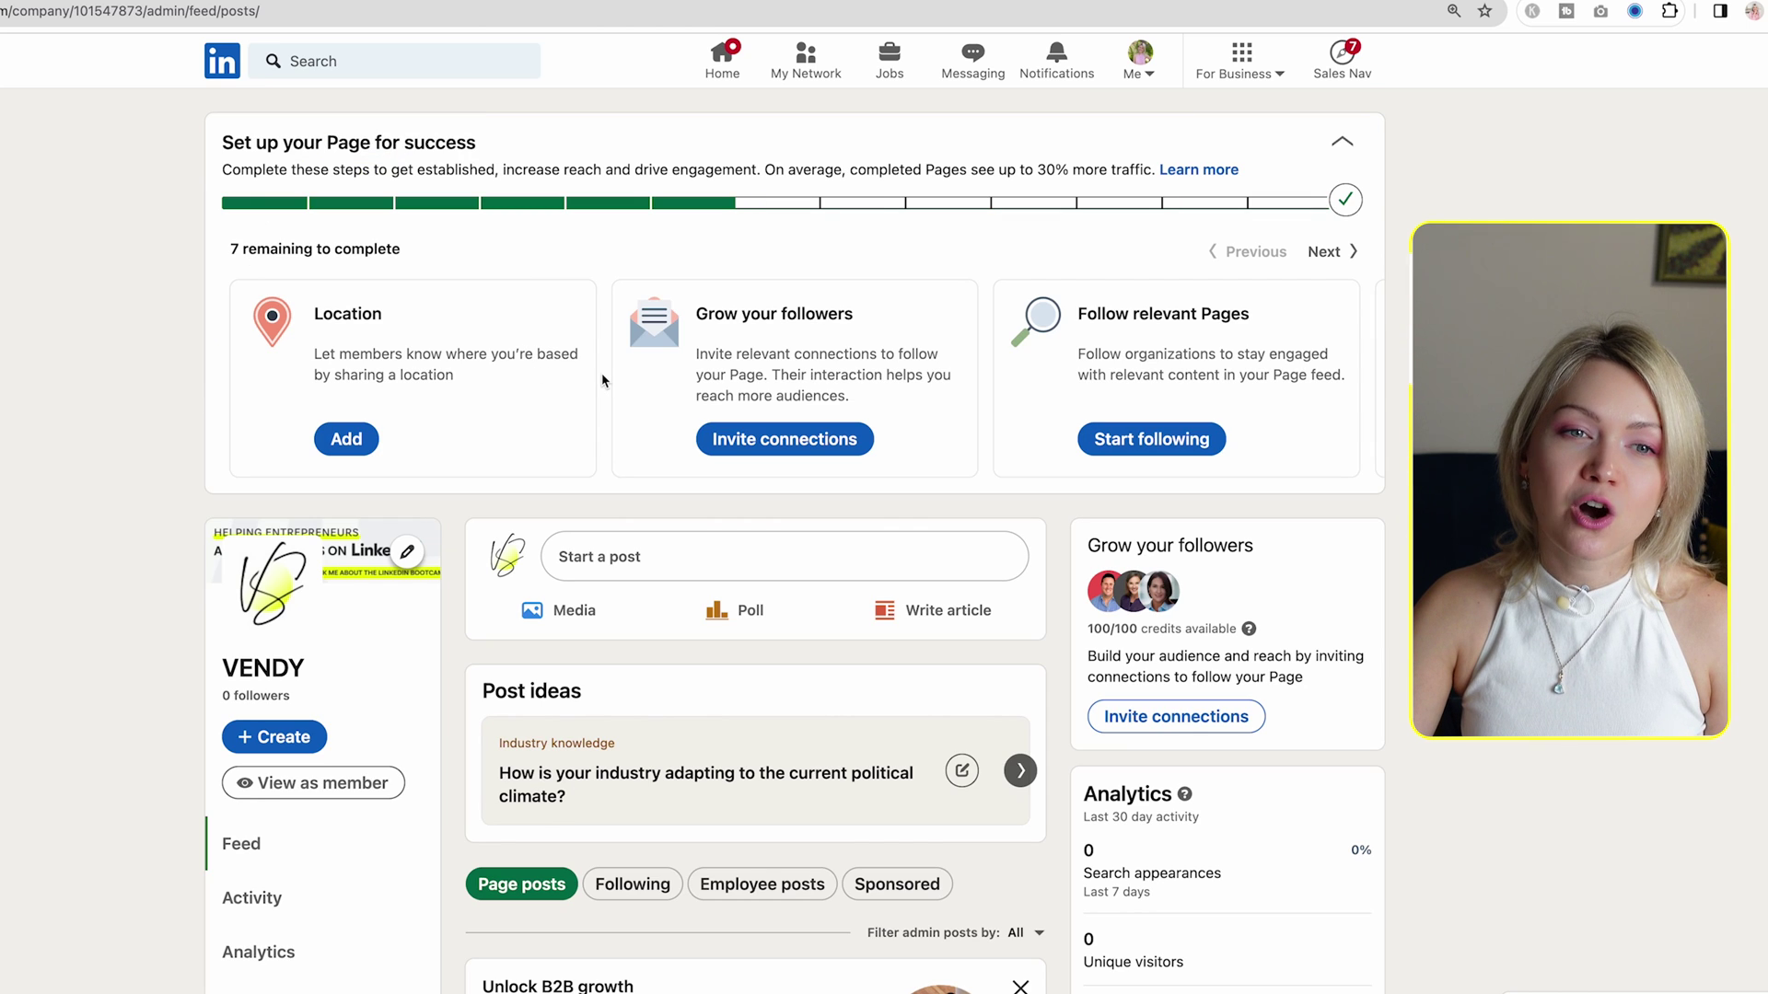